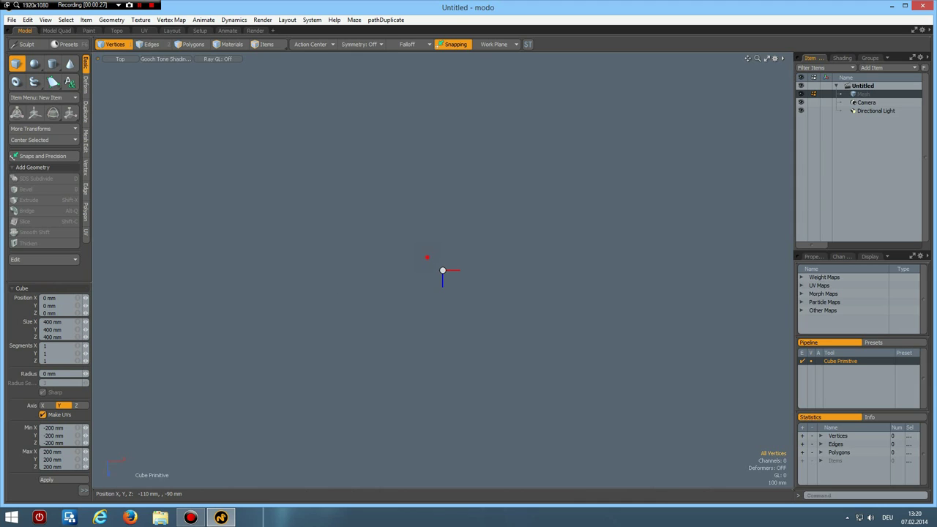
# Draw a flat square about 225 mm wide around the origin with the Cube primitive and set the viewport shading to Advanced OpenGL.
pyautogui.moveTo(427, 257); pyautogui.dragTo(459, 289)
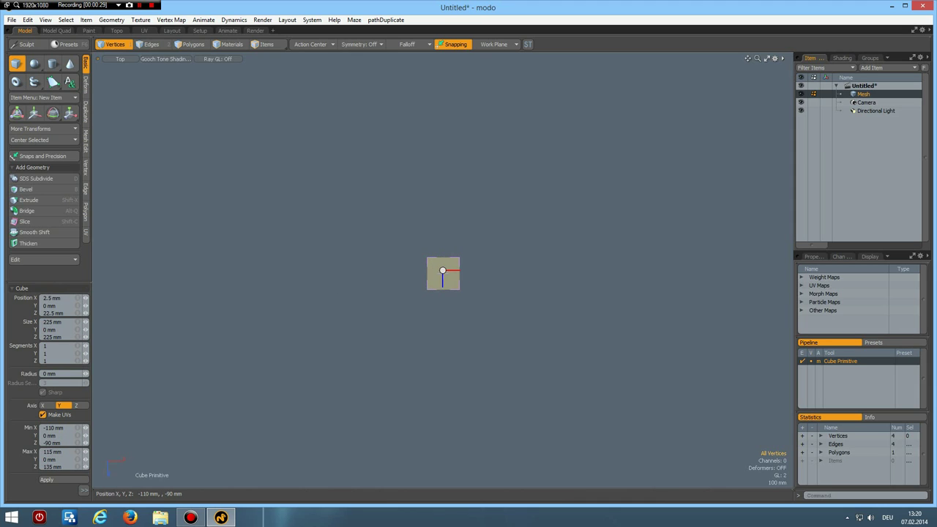
pyautogui.click(163, 59)
pyautogui.click(167, 101)
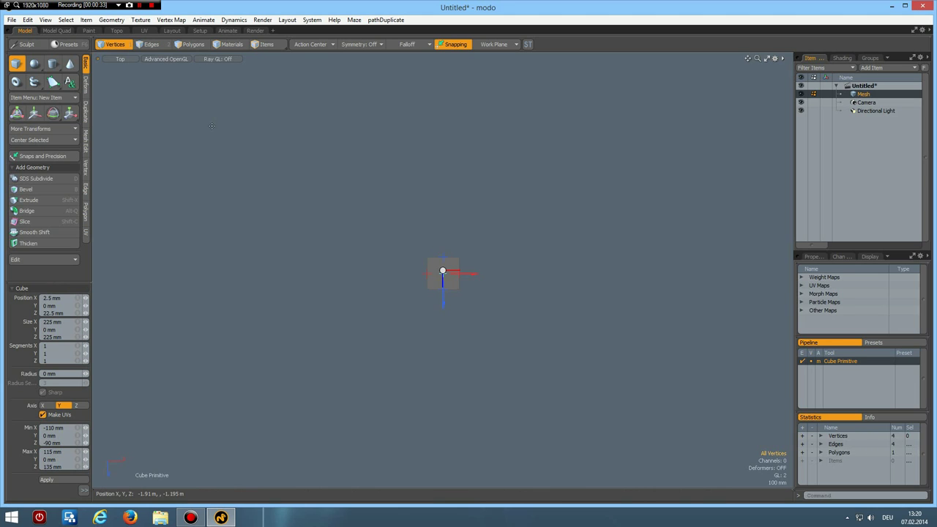
# Set the flat square's X and Z size to 20 mm each.
pyautogui.click(67, 323)
pyautogui.write('20')
pyautogui.press('Tab')
pyautogui.press('Tab')
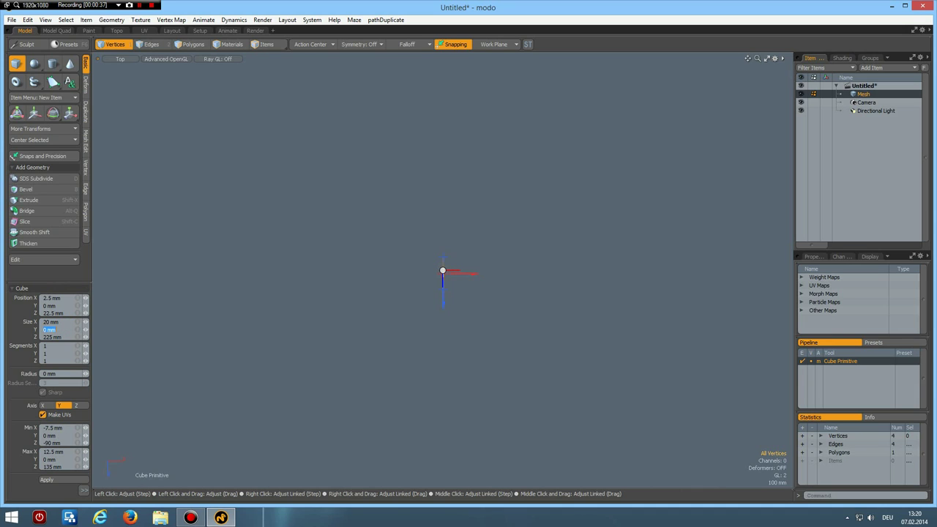
pyautogui.write('20')
pyautogui.press('Return')
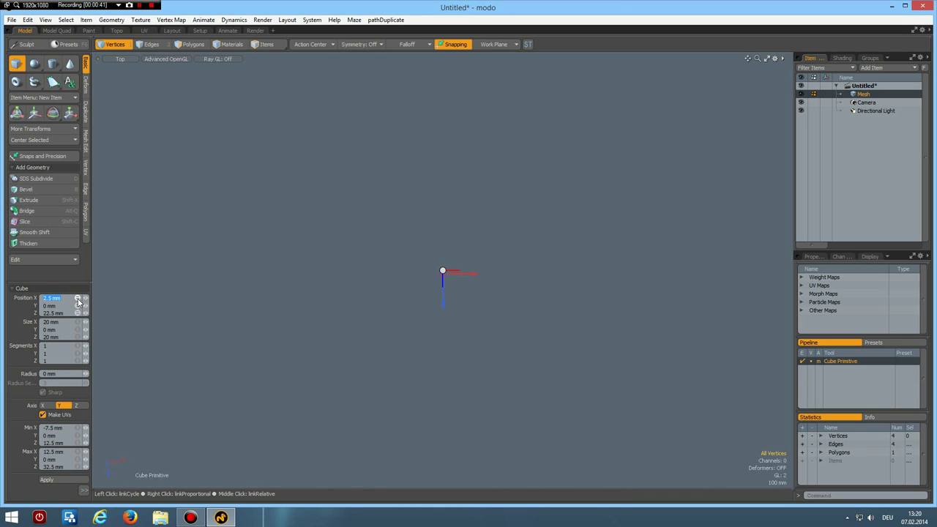
# Centre the square on the origin by setting its X and Z position to 0 mm, and finish the primitive.
pyautogui.write('0')
pyautogui.press('Return')
pyautogui.click(77, 298)
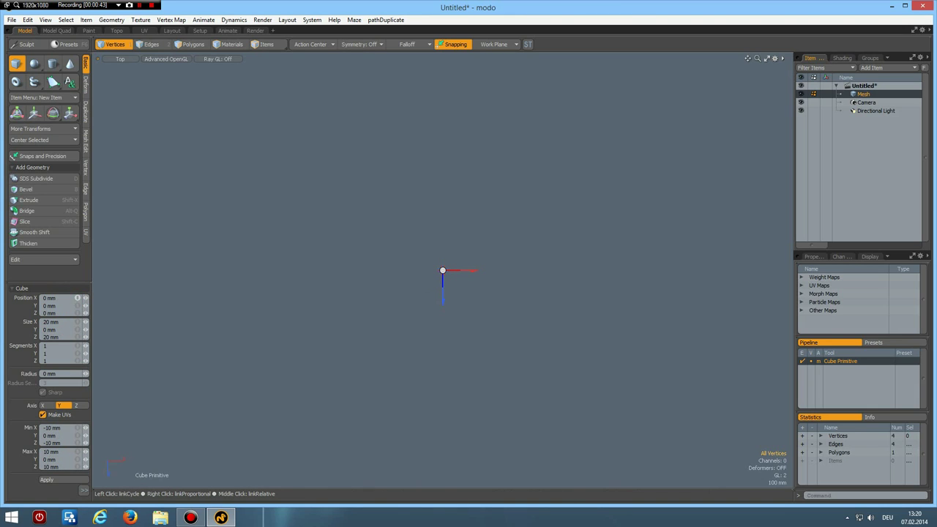
pyautogui.press('a')
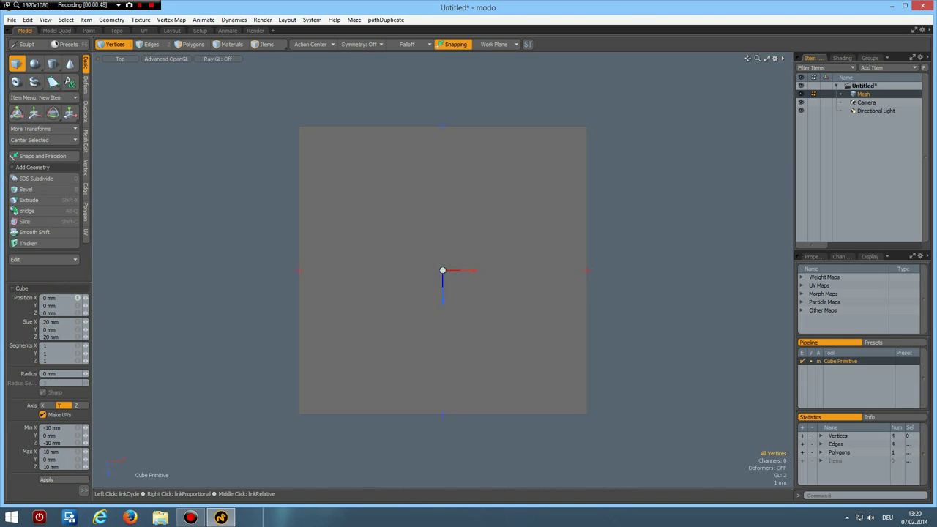
pyautogui.press('space')
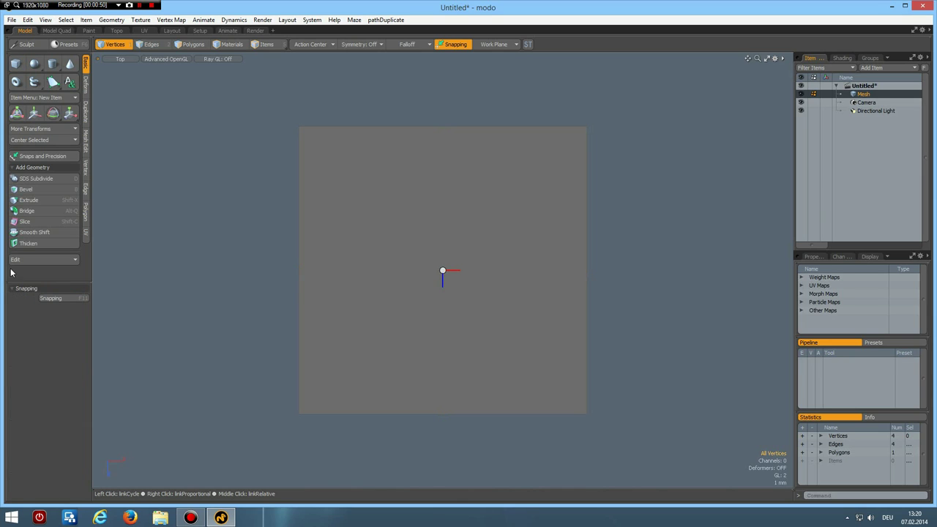
# Bevel all four corner vertices of the square to turn it into an octagon with short diagonal corners.
pyautogui.moveTo(207, 97); pyautogui.dragTo(644, 463, button='right')
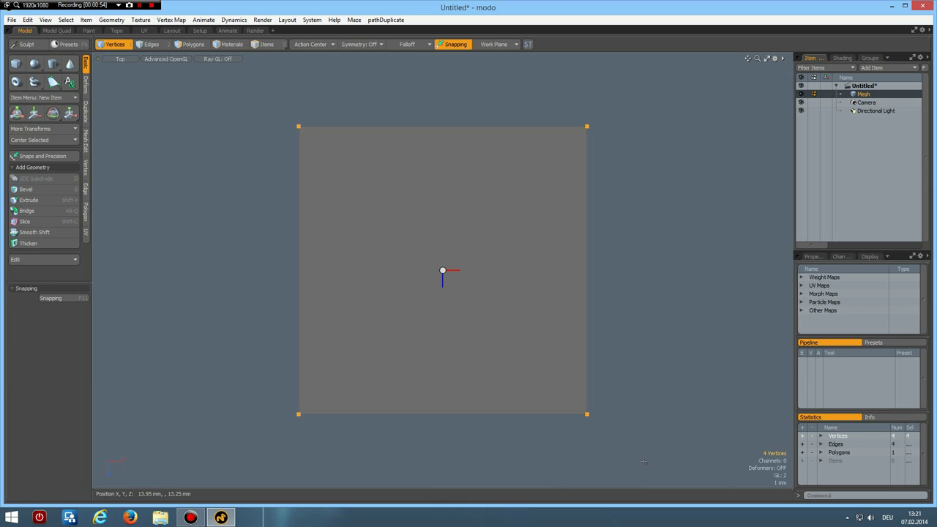
pyautogui.press('b')
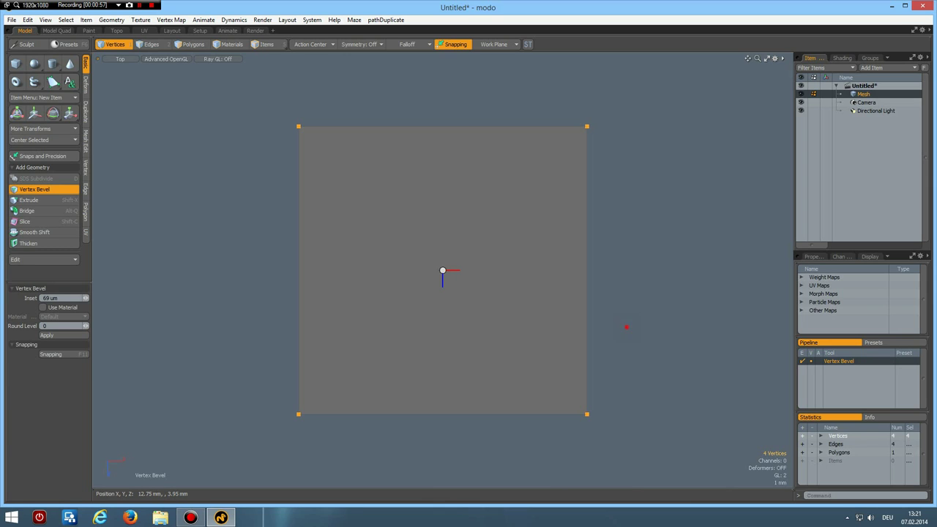
pyautogui.moveTo(626, 327); pyautogui.dragTo(676, 327)
pyautogui.moveTo(132, 298); pyautogui.dragTo(129, 298)
pyautogui.press('space')
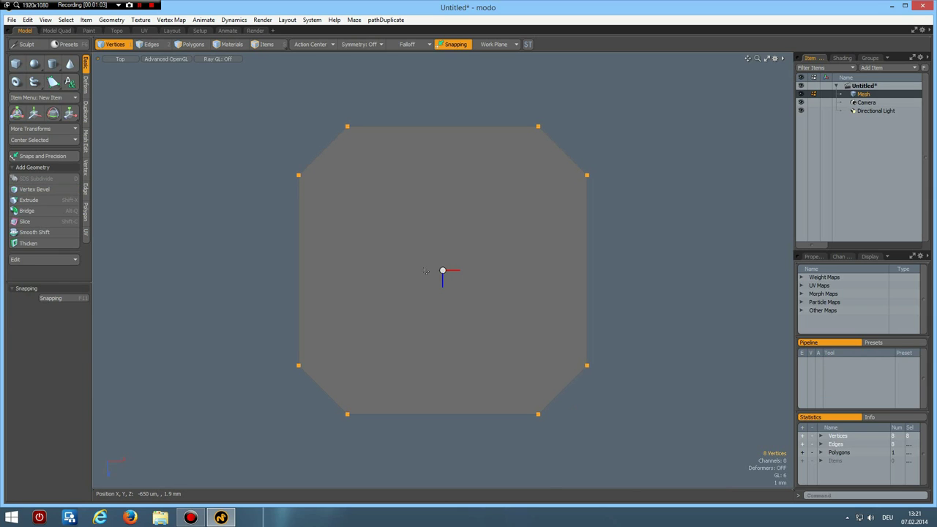
# Bevel the octagon polygon inward with a 1.25 mm inset and delete the inner polygon, leaving a flat ring.
pyautogui.press('3')
pyautogui.click(405, 235)
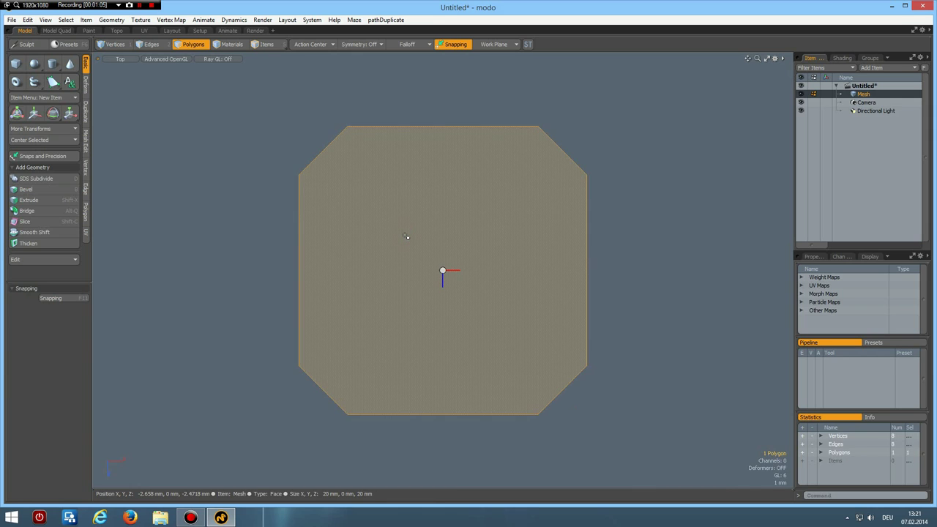
pyautogui.press('b')
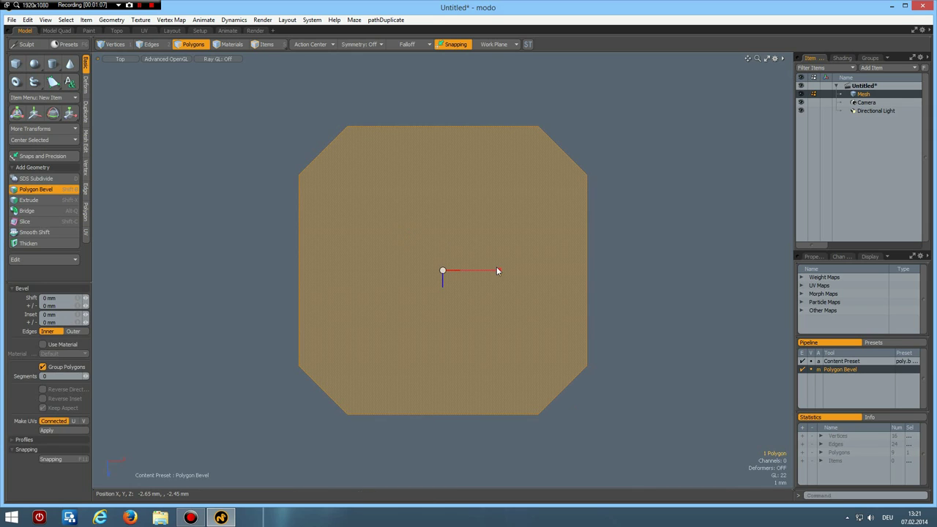
pyautogui.moveTo(499, 272); pyautogui.dragTo(478, 272)
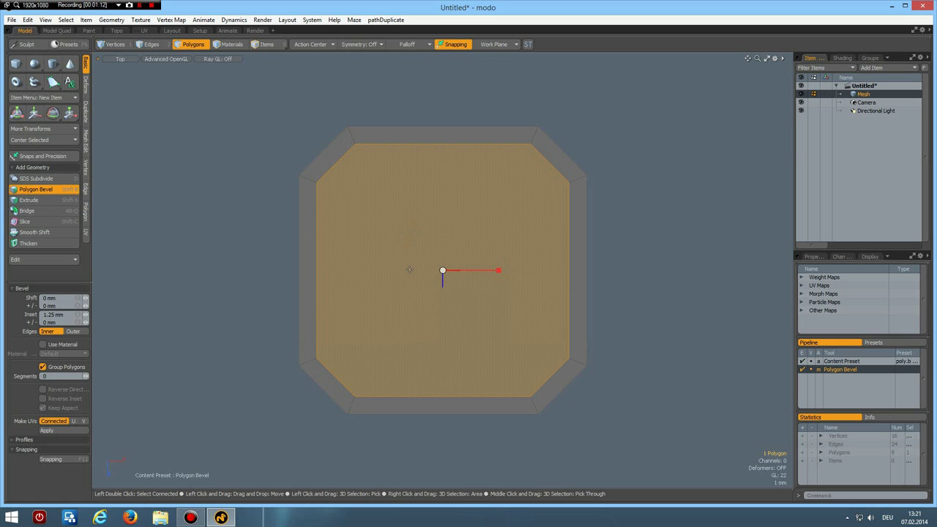
pyautogui.press('Delete')
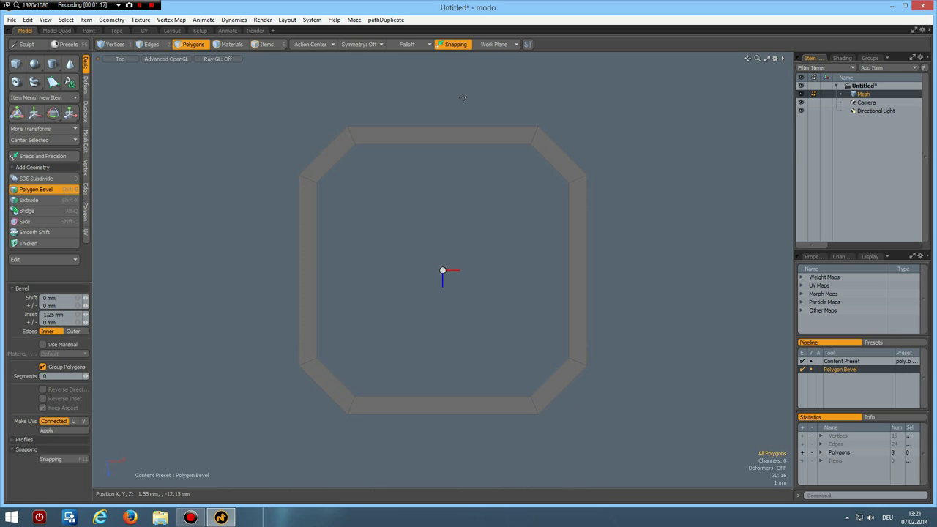
# Loop Slice the ring's four straight sides with two symmetric cuts at 4% from their ends.
pyautogui.press('2')
pyautogui.moveTo(456, 108)
pyautogui.mouseDown()
pyautogui.moveTo(464, 149)
pyautogui.moveTo(617, 343)
pyautogui.moveTo(437, 369)
pyautogui.moveTo(277, 284)
pyautogui.mouseUp()
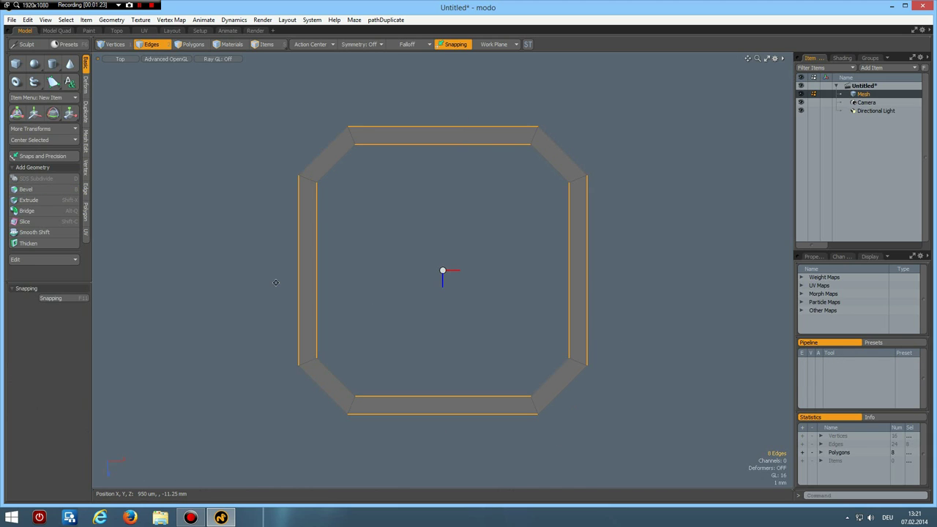
pyautogui.hotkey('alt', 'c')
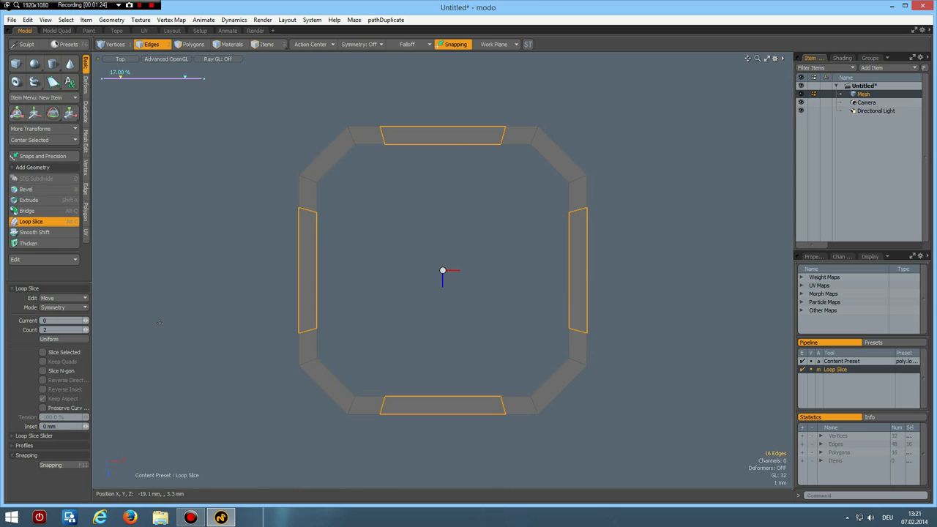
pyautogui.moveTo(417, 251); pyautogui.dragTo(375, 251)
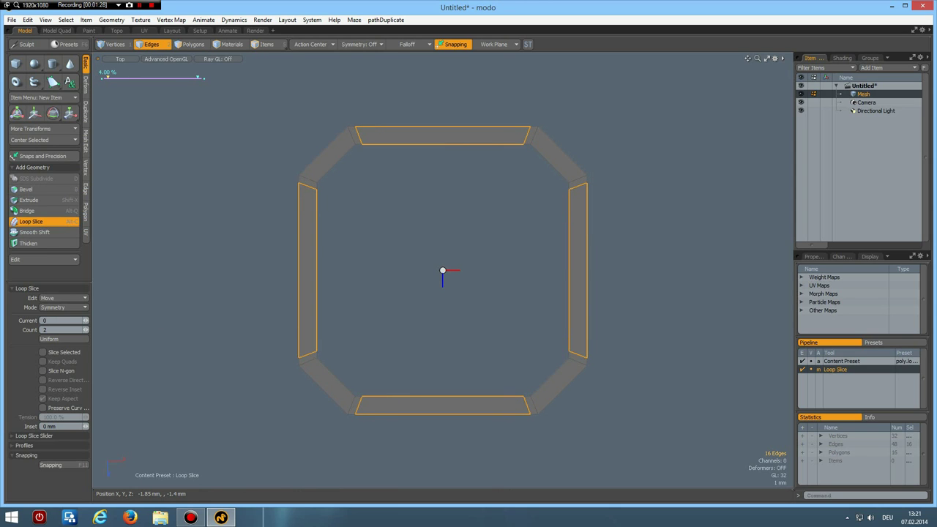
pyautogui.press('space')
# Loop Slice the ring's four diagonal corner segments with a single cut at 50%.
pyautogui.moveTo(310, 138); pyautogui.dragTo(366, 186)
pyautogui.keyDown('shift'); pyautogui.click(561, 158); pyautogui.keyUp('shift')
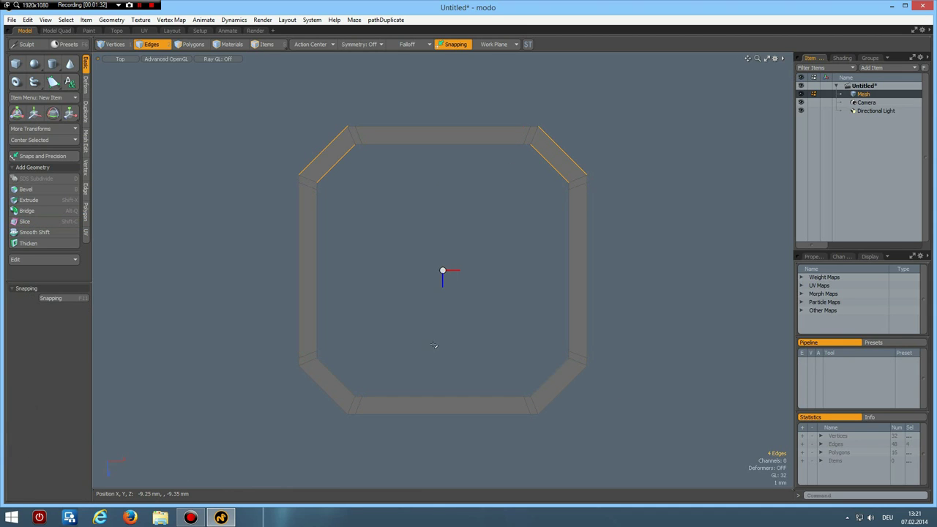
pyautogui.keyDown('shift'); pyautogui.click(561, 386); pyautogui.keyUp('shift')
pyautogui.keyDown('shift'); pyautogui.click(325, 388); pyautogui.keyUp('shift')
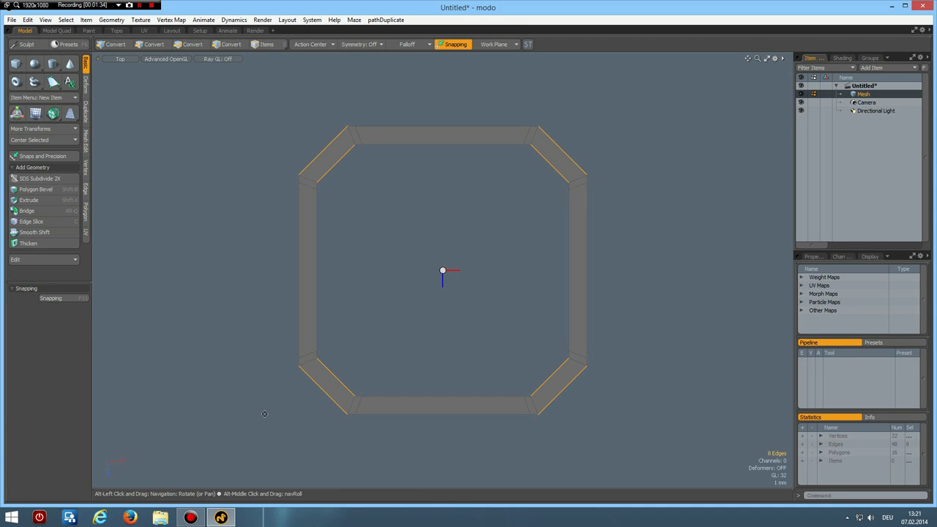
pyautogui.hotkey('alt', 'c')
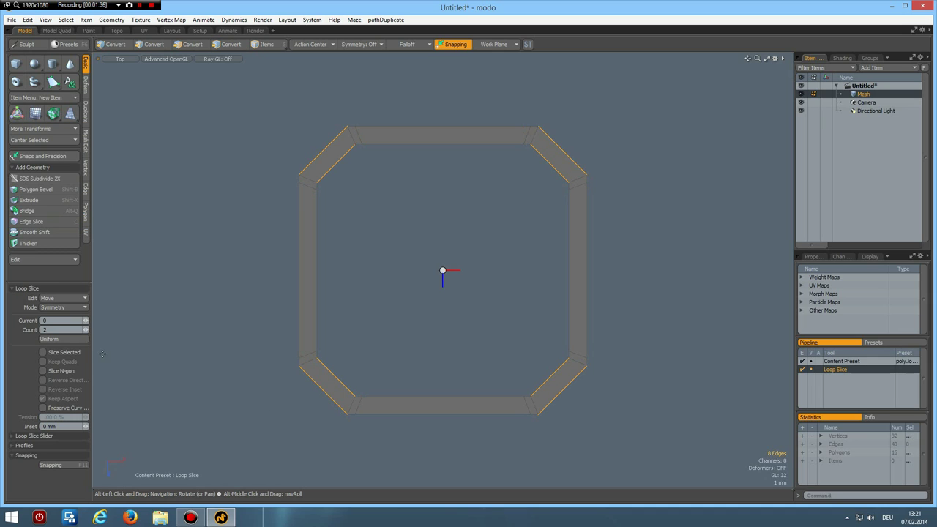
pyautogui.click(85, 332)
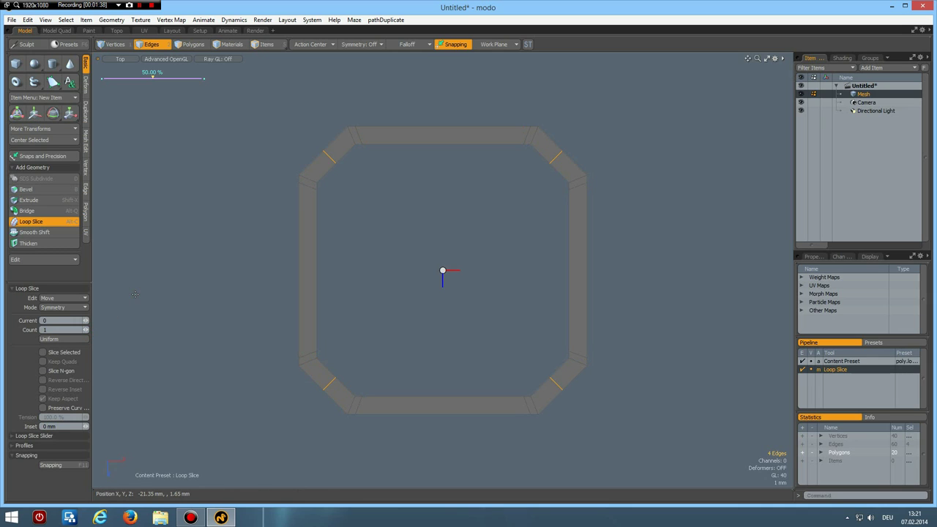
pyautogui.press('space')
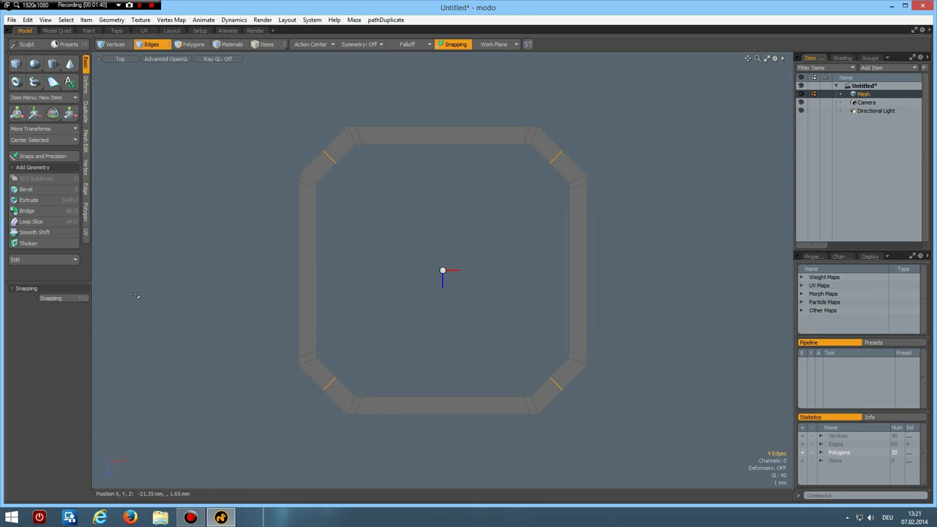
# Select the ring's entire inner edge loop to check its number of edges.
pyautogui.hotkey('shift', 'Tab')
pyautogui.hotkey('shift', 'Tab')
pyautogui.click(316, 280)
pyautogui.doubleClick(316, 280)
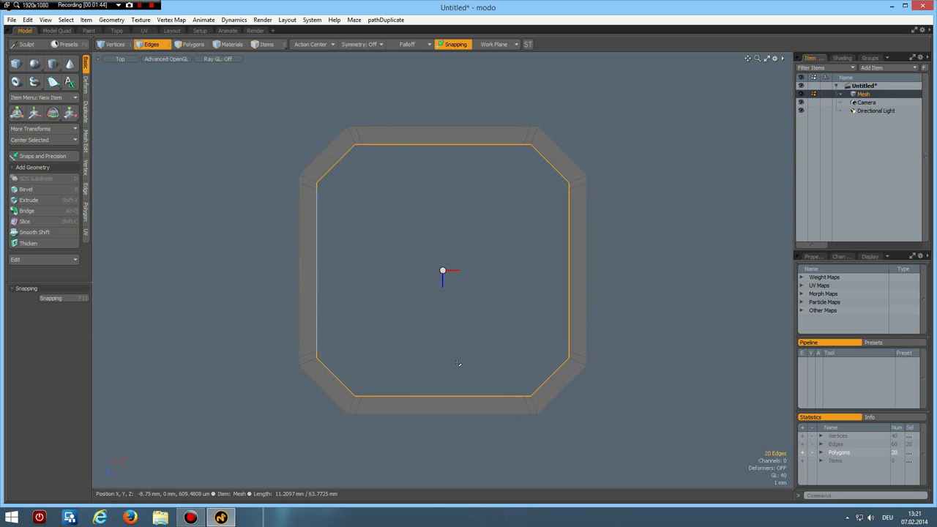
# Select the long inner and outer edges of the four straight sides and Loop Slice them with one cut through the middle.
pyautogui.moveTo(461, 114)
pyautogui.mouseDown()
pyautogui.moveTo(471, 158)
pyautogui.moveTo(654, 316)
pyautogui.moveTo(483, 408)
pyautogui.moveTo(643, 447)
pyautogui.mouseUp()
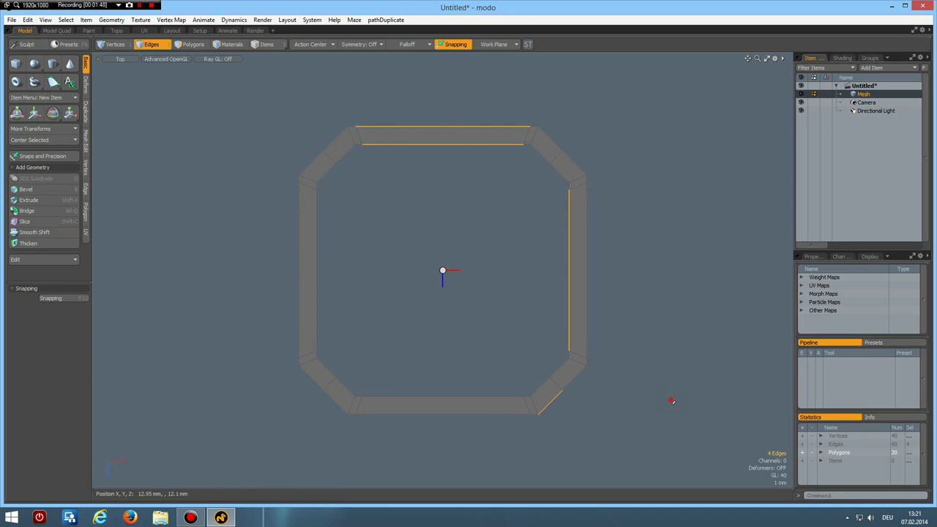
pyautogui.click(646, 271)
pyautogui.moveTo(443, 125); pyautogui.dragTo(475, 198)
pyautogui.hotkey('ctrl', 'z')
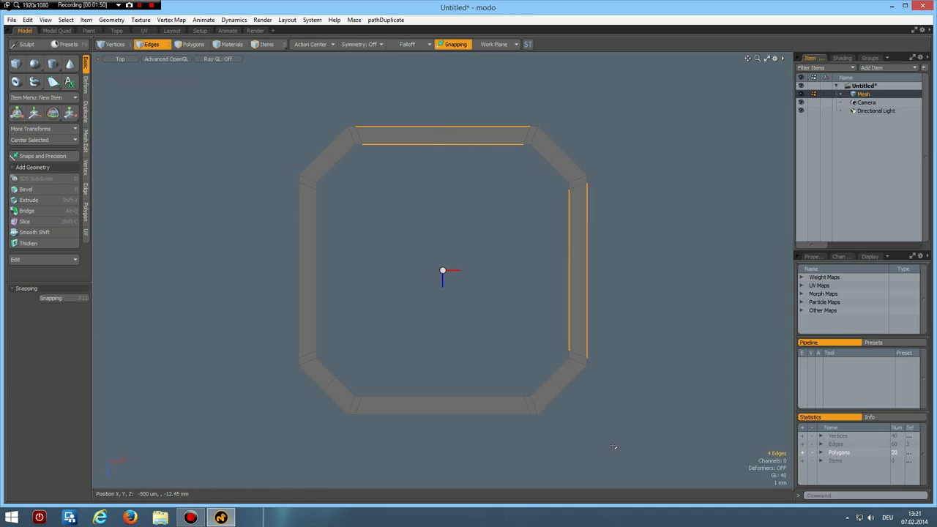
pyautogui.press('Up')
pyautogui.press('Up')
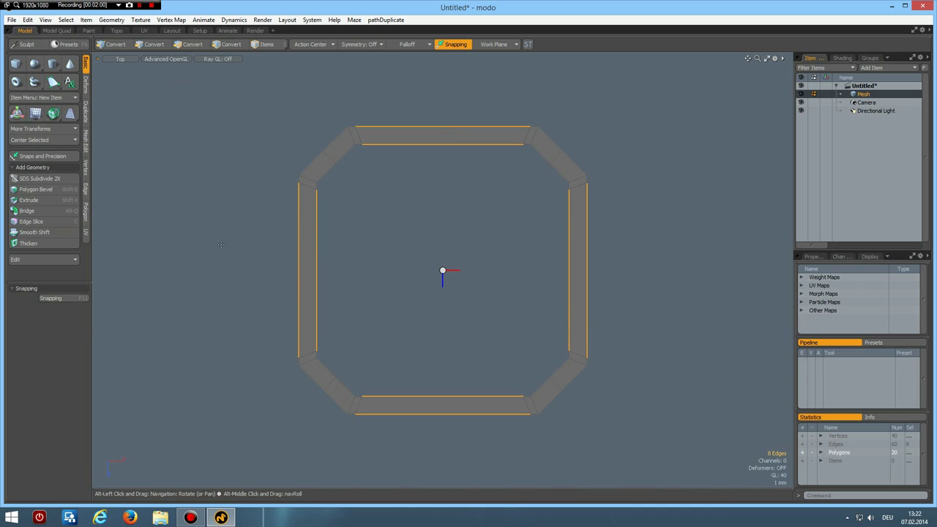
pyautogui.hotkey('alt', 'c')
pyautogui.click(222, 245)
pyautogui.press('space')
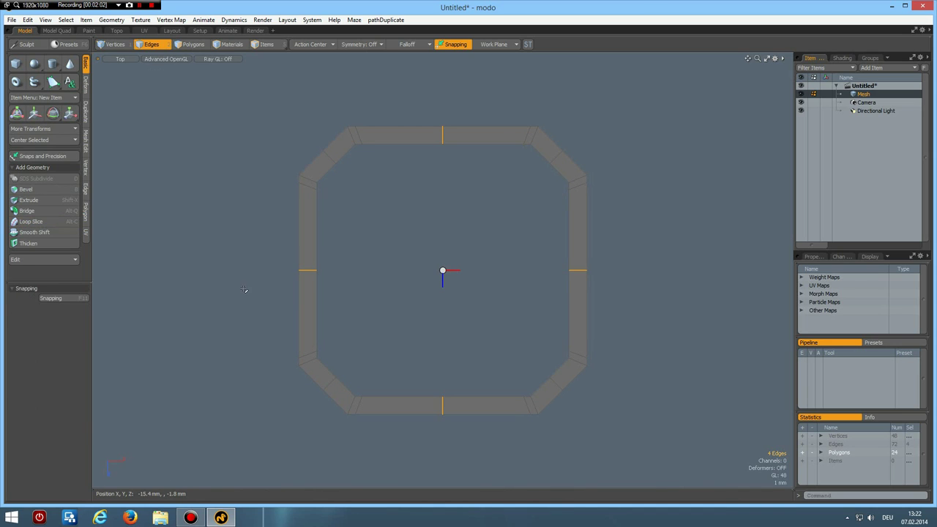
# Draw a flat 24-sided disc with the Cylinder primitive at the ring's centre, with a radius of about 7 mm.
pyautogui.click(52, 64)
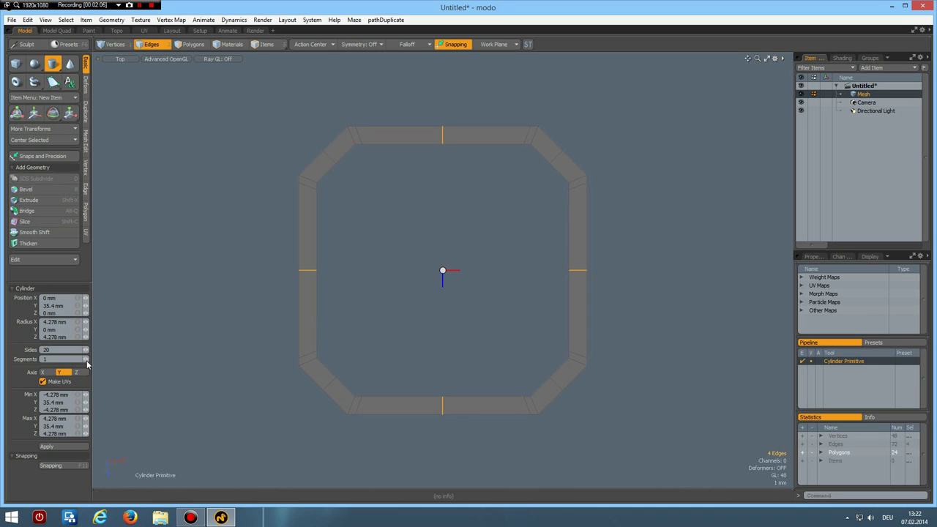
pyautogui.click(62, 350)
pyautogui.write('2')
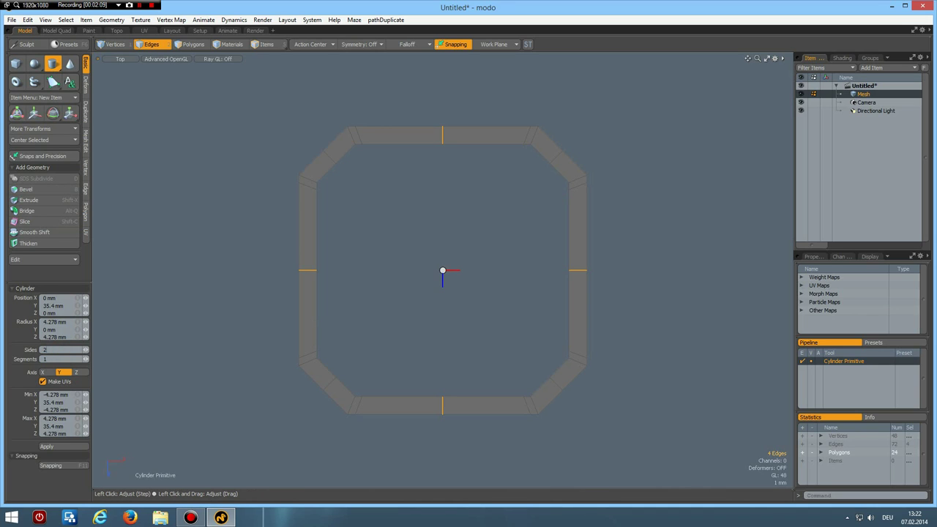
pyautogui.write('4')
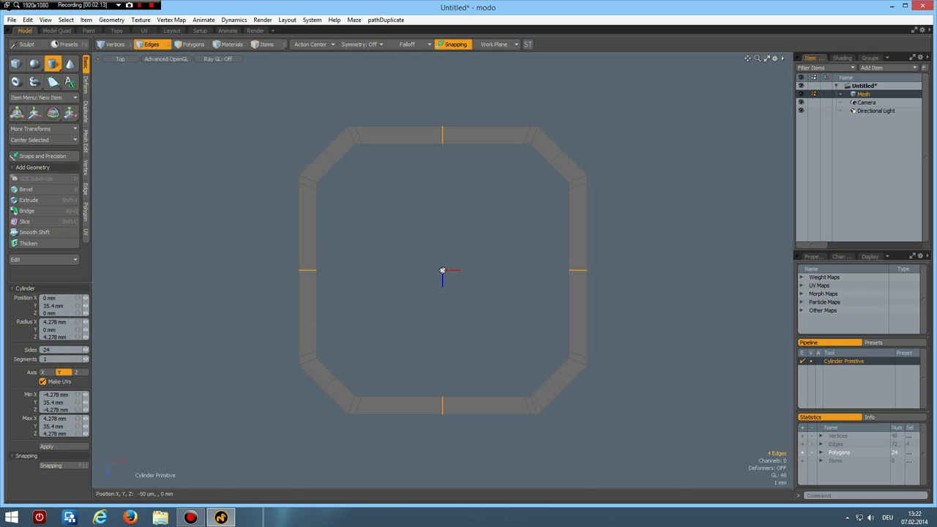
pyautogui.click(443, 270)
pyautogui.moveTo(442, 270); pyautogui.dragTo(442, 271)
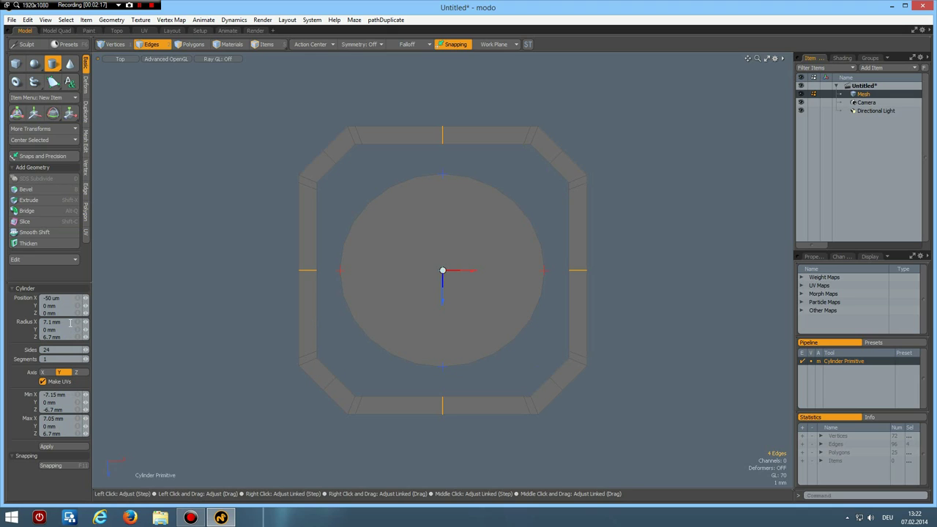
# Set the disc's X and Z radius to 6 mm and its X position to 0 mm.
pyautogui.click(70, 322)
pyautogui.write('6')
pyautogui.click(68, 337)
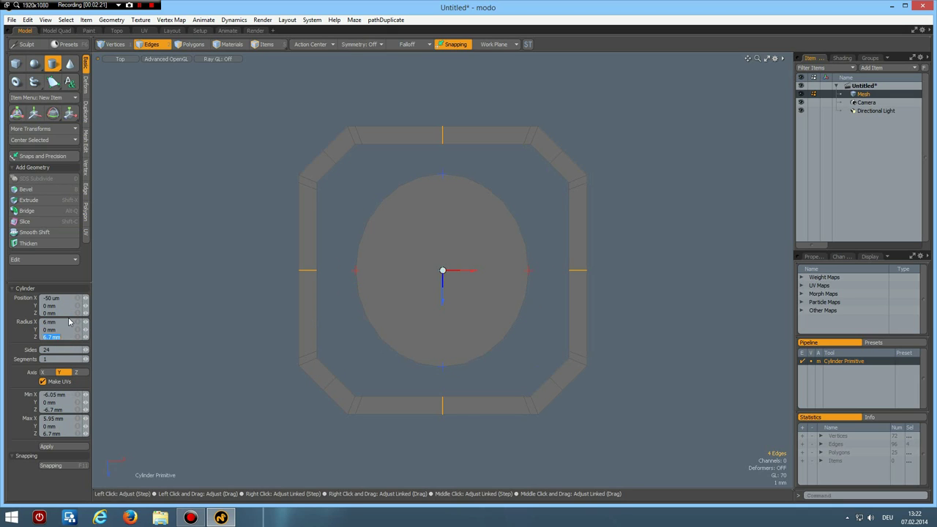
pyautogui.write('6')
pyautogui.click(72, 298)
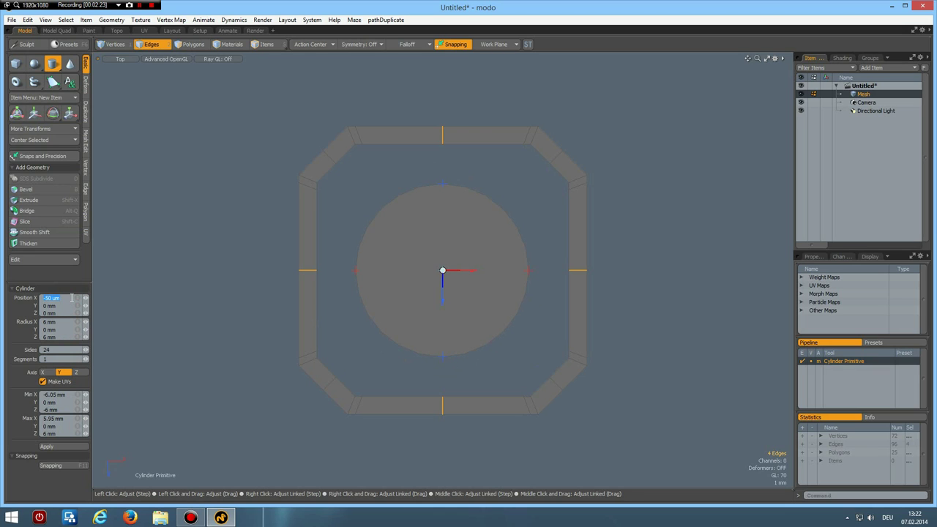
pyautogui.write('0')
pyautogui.press('Return')
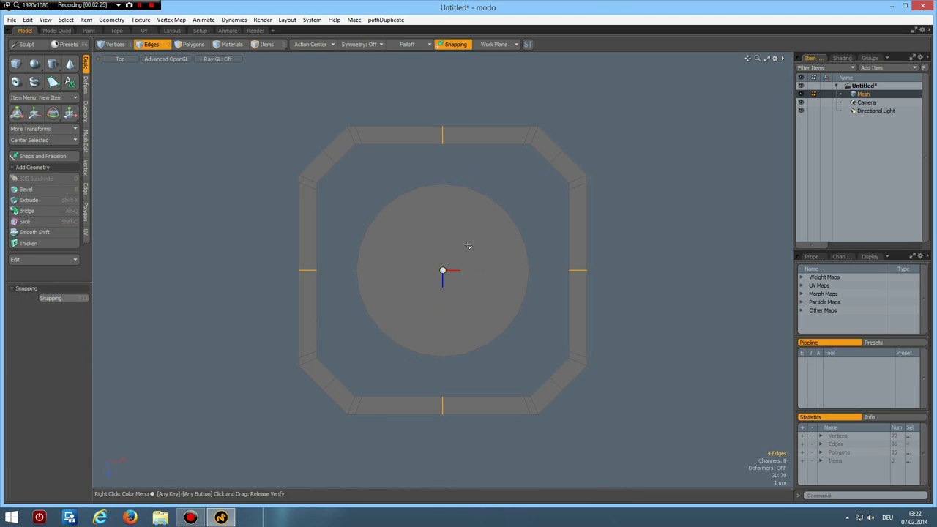
# Select the disc polygon and bevel it inward with an inset of about 540 um and no shift.
pyautogui.press('space')
pyautogui.press('space')
pyautogui.click(429, 242)
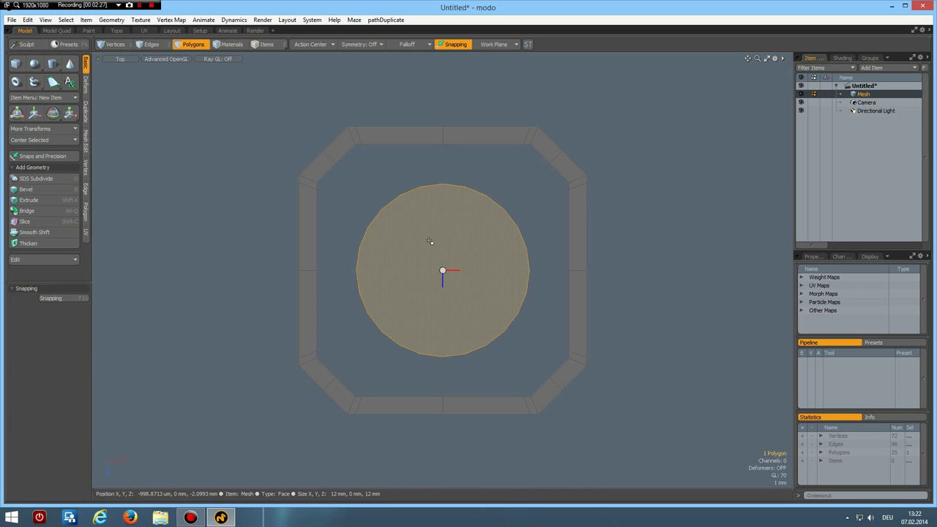
pyautogui.press('b')
pyautogui.click(429, 240)
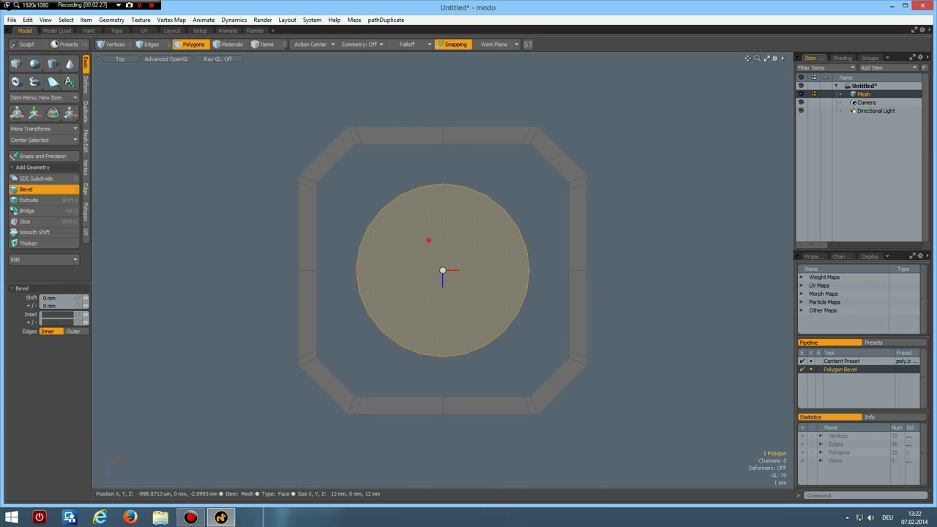
pyautogui.moveTo(499, 270)
pyautogui.mouseDown()
pyautogui.moveTo(508, 270)
pyautogui.moveTo(497, 270)
pyautogui.mouseUp()
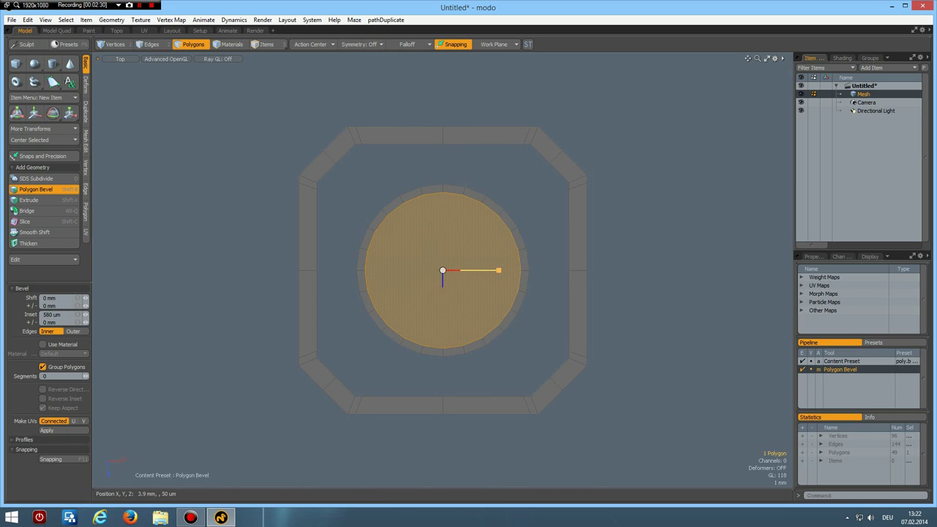
pyautogui.press('shift')
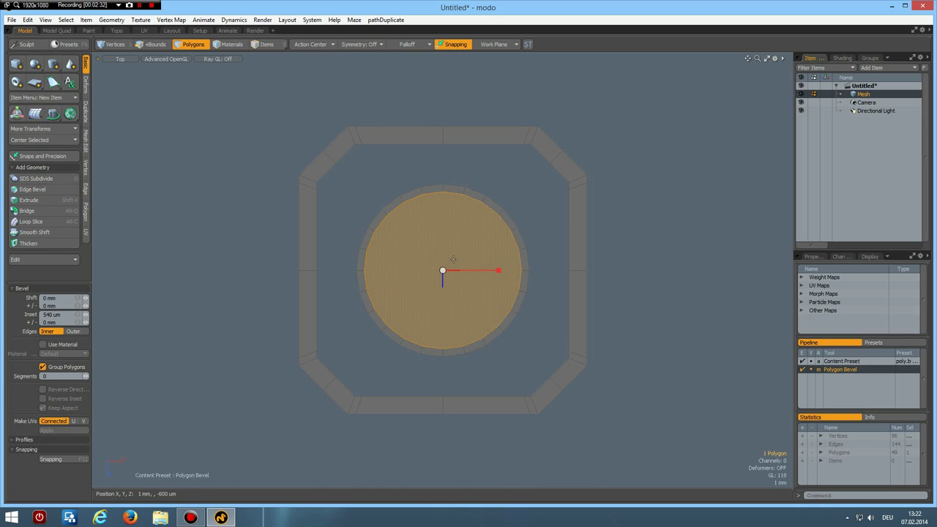
# Bevel the disc's inner polygon inward twice more, with insets of about 2.9 mm and 410 um.
pyautogui.keyDown('shift'); pyautogui.click(472, 243); pyautogui.keyUp('shift')
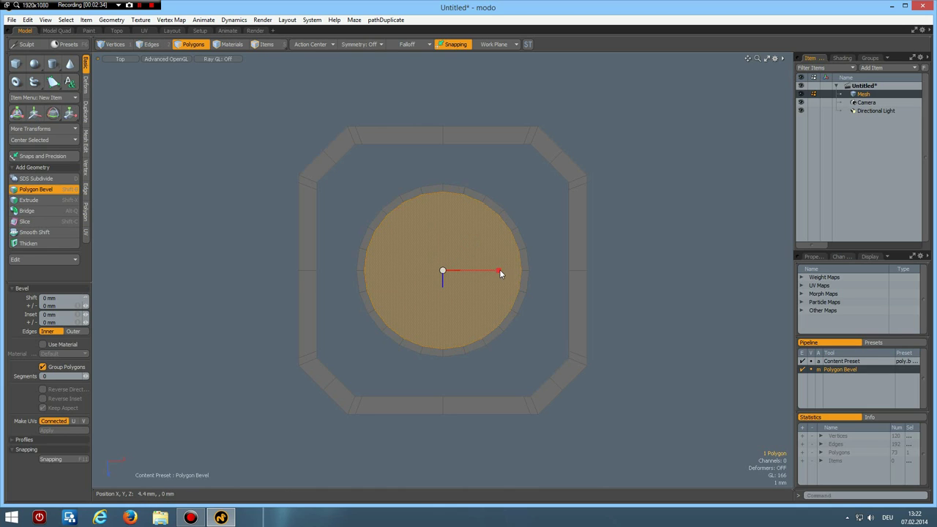
pyautogui.moveTo(498, 270); pyautogui.dragTo(431, 265)
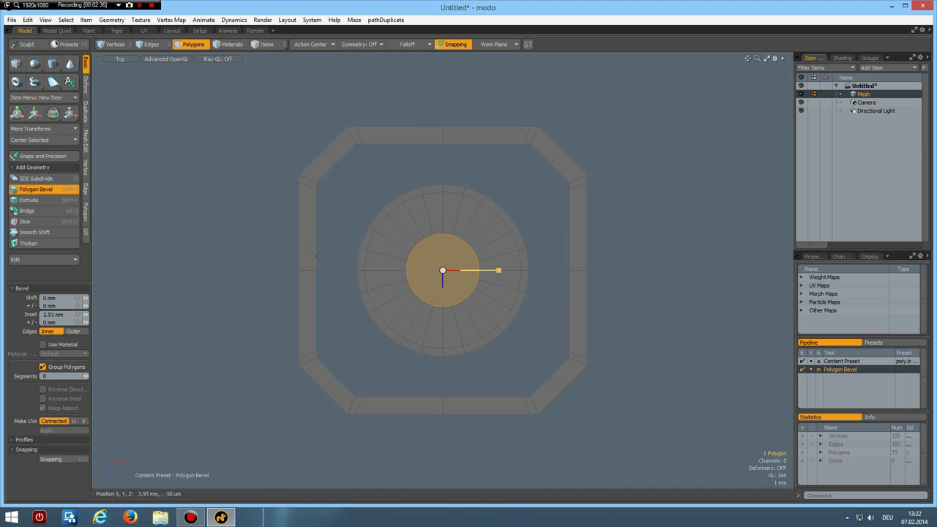
pyautogui.keyDown('shift'); pyautogui.click(426, 258); pyautogui.keyUp('shift')
pyautogui.moveTo(497, 270); pyautogui.dragTo(489, 270)
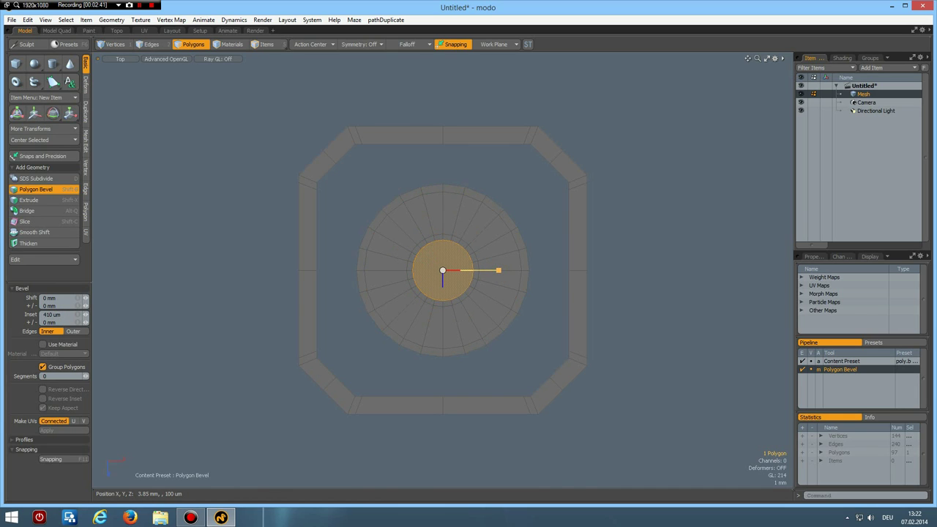
# Split the innermost disc polygon into triangles meeting at its centre with the Spikey tool and a spike strength of 0.0.
pyautogui.click(85, 213)
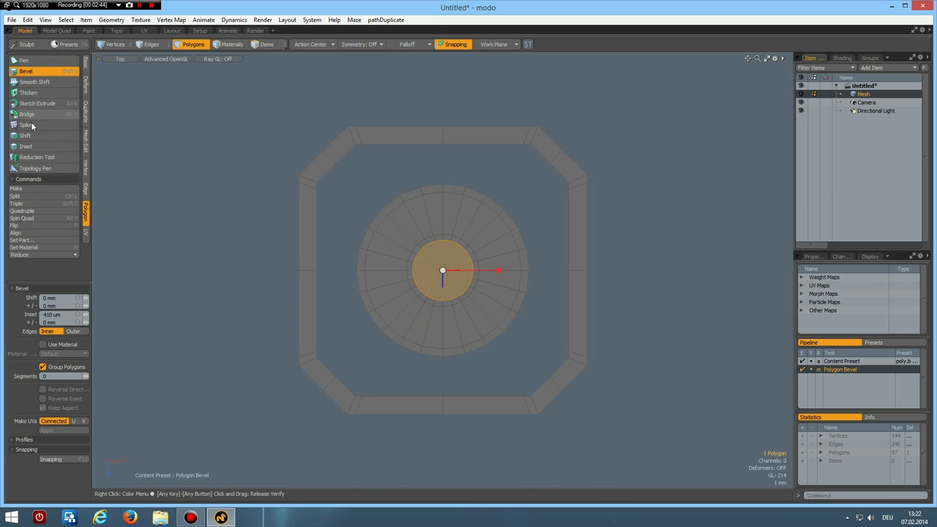
pyautogui.click(31, 126)
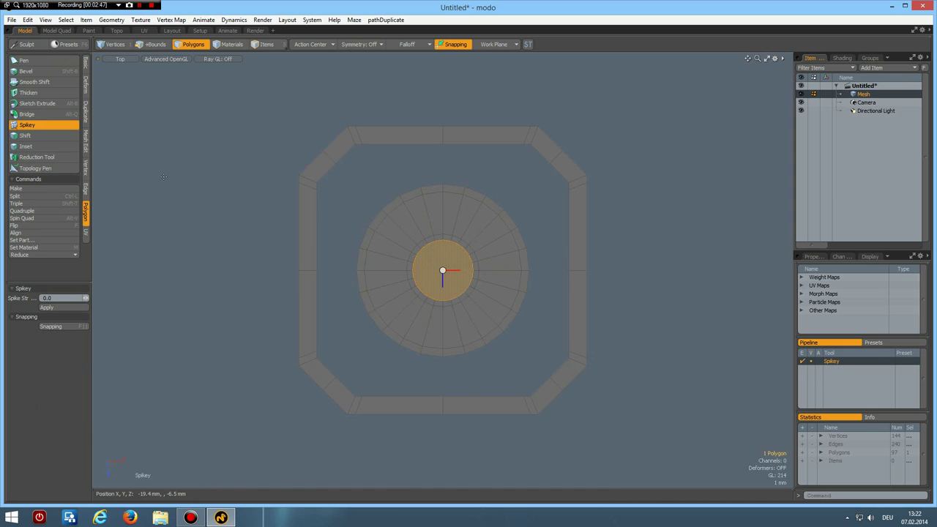
pyautogui.hotkey('shift', 'a')
pyautogui.click(442, 268)
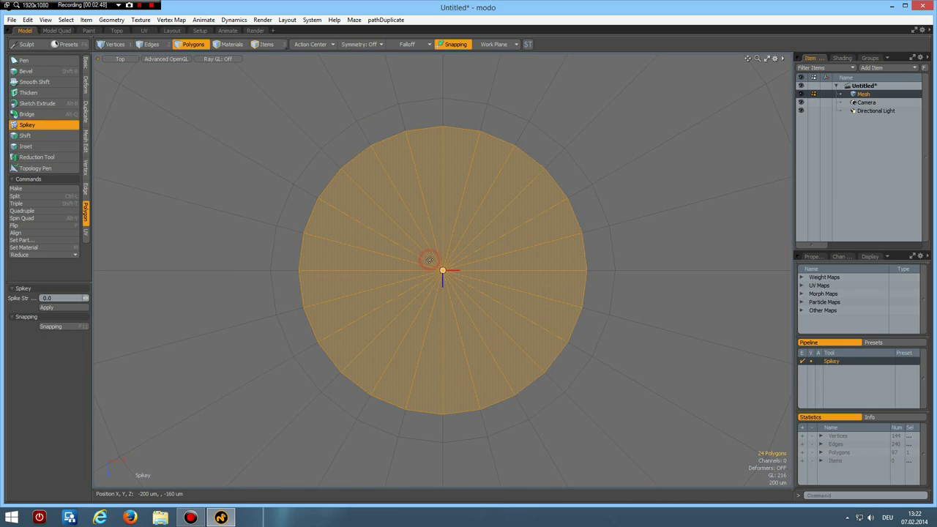
pyautogui.press('space')
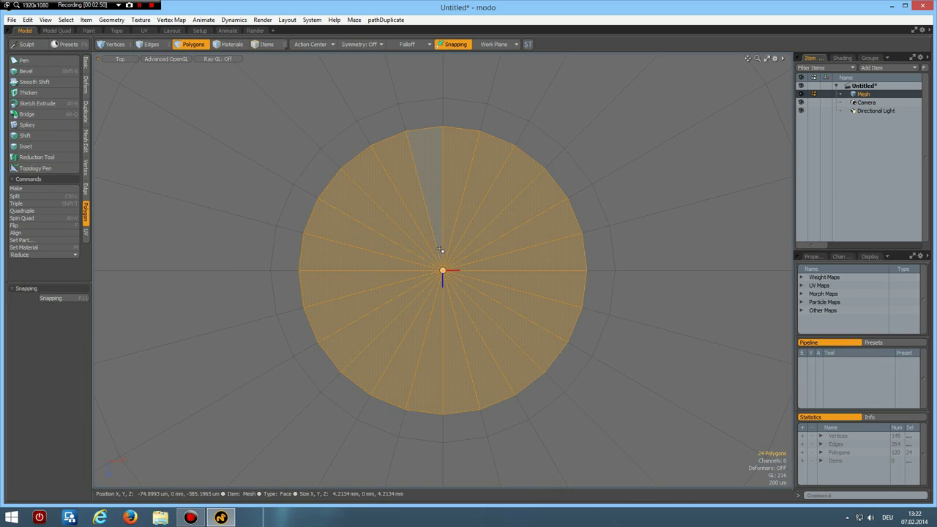
# Select the disc's centre vertex and apply a Vertex Bevel with an inset of about 240 um.
pyautogui.press('1')
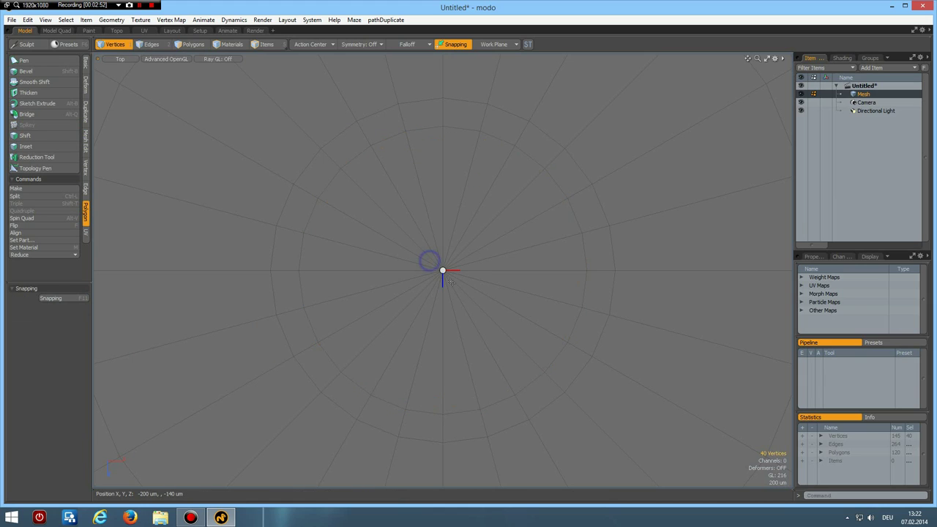
pyautogui.moveTo(429, 261); pyautogui.dragTo(454, 284, button='right')
pyautogui.press('b')
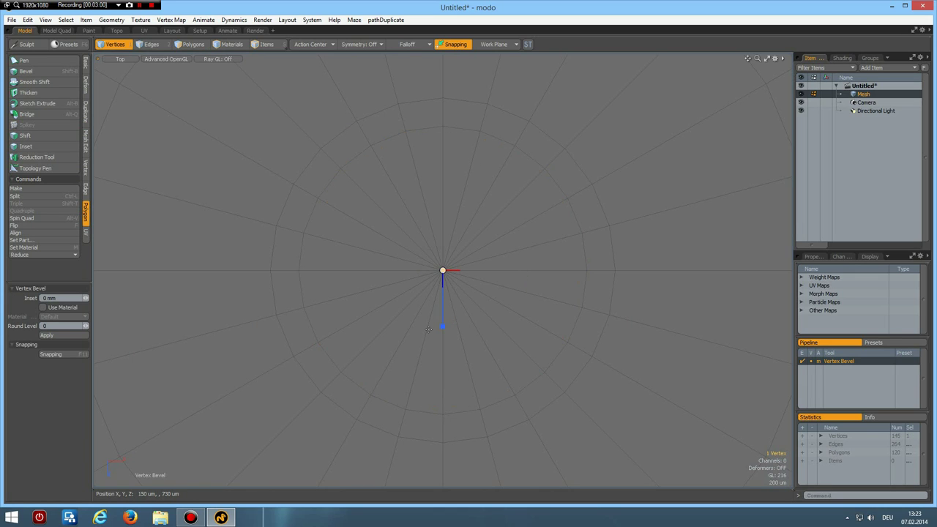
pyautogui.moveTo(442, 326); pyautogui.dragTo(442, 327)
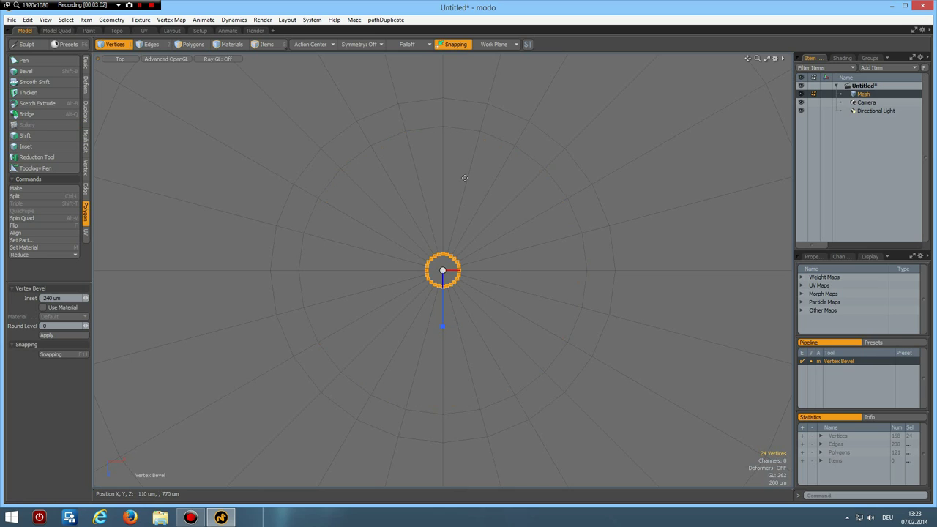
pyautogui.press('q')
# Select every second radial edge between the small centre circle and the innermost ring and delete them.
pyautogui.press('2')
pyautogui.click(468, 150)
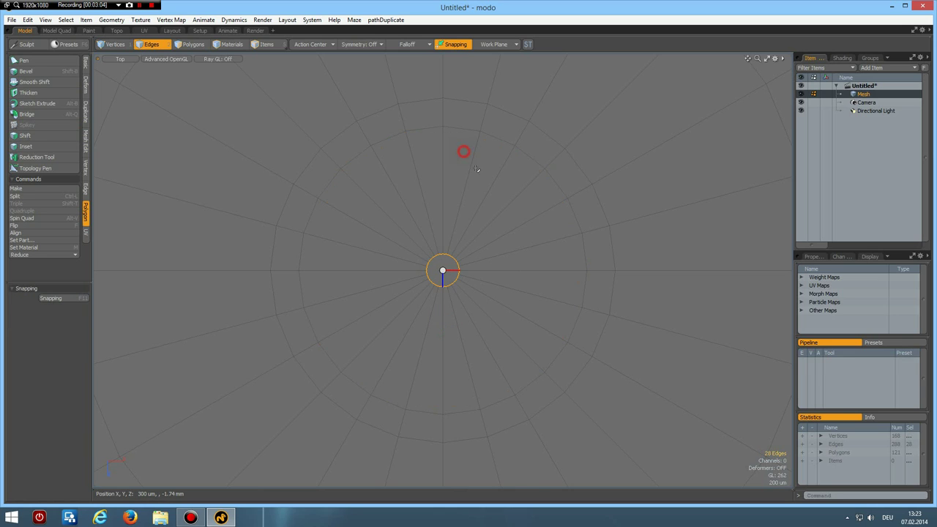
pyautogui.keyDown('shift'); pyautogui.click(522, 183); pyautogui.keyUp('shift')
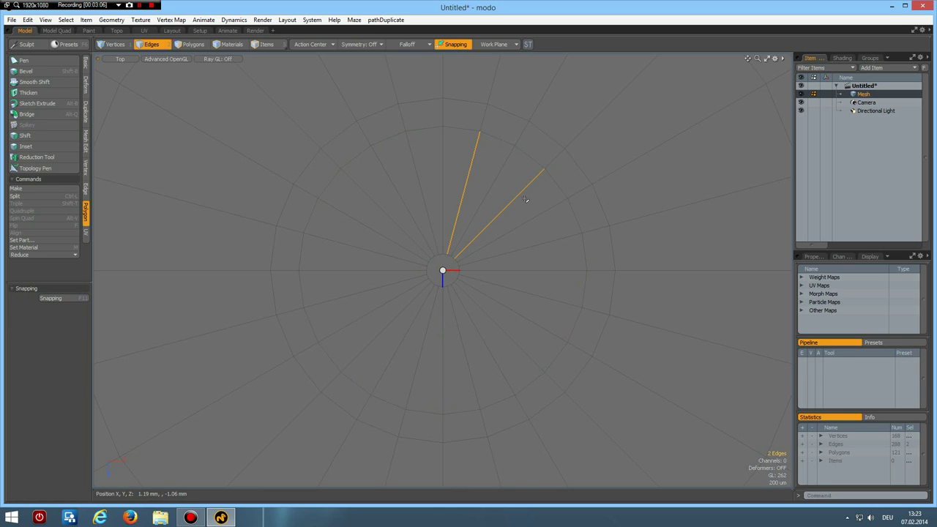
pyautogui.press('Up')
pyautogui.press('Up')
pyautogui.press('Up')
pyautogui.press('Up')
pyautogui.press('Up')
pyautogui.press('Up')
pyautogui.press('Up')
pyautogui.press('Up')
pyautogui.press('Up')
pyautogui.press('Up')
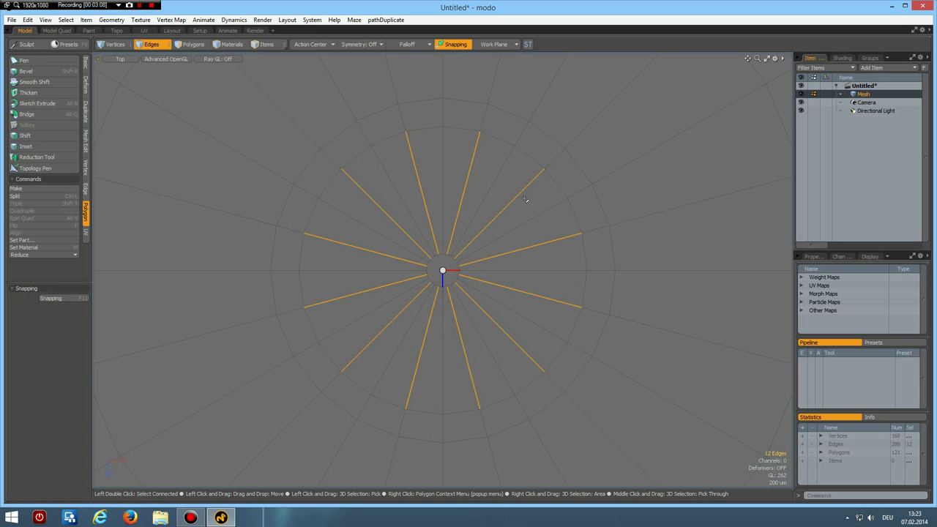
pyautogui.press('Delete')
# Join the small centre circle's vertices into a single averaged centre vertex.
pyautogui.press('1')
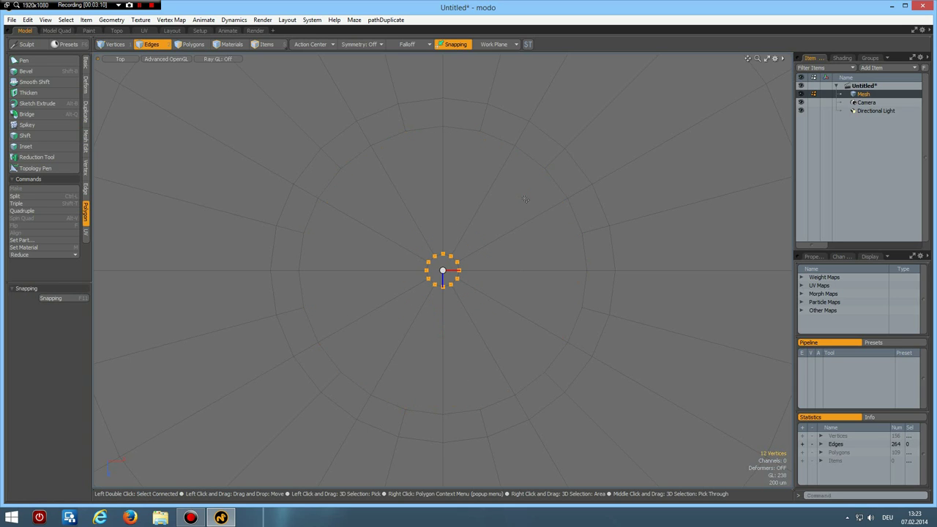
pyautogui.click(86, 167)
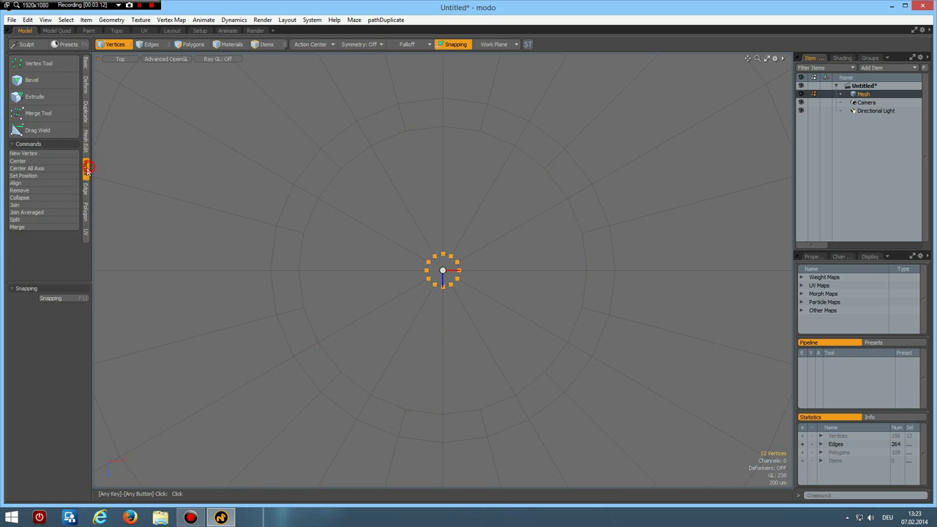
pyautogui.click(43, 211)
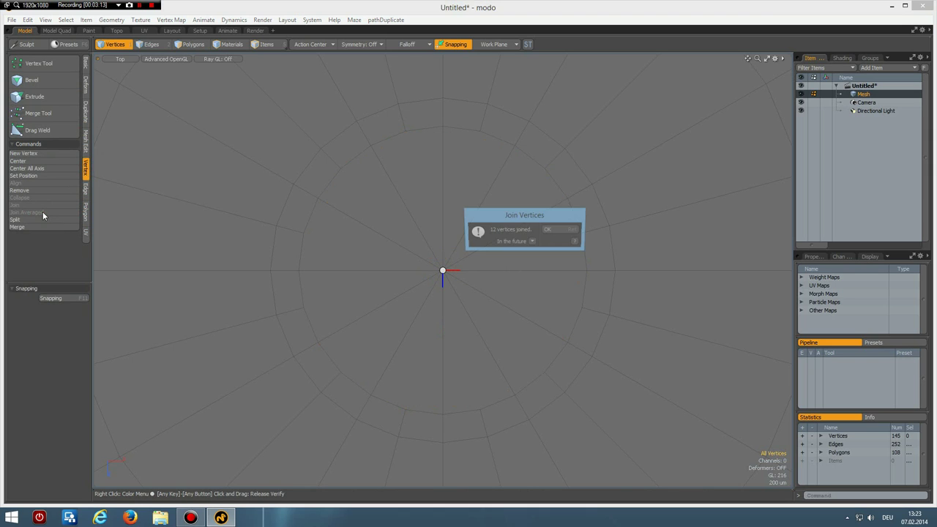
pyautogui.click(549, 231)
# Bridge the disc's outer edge loop to the chamfered ring's inner edge loop with one segment.
pyautogui.scroll(-3, 551, 243)
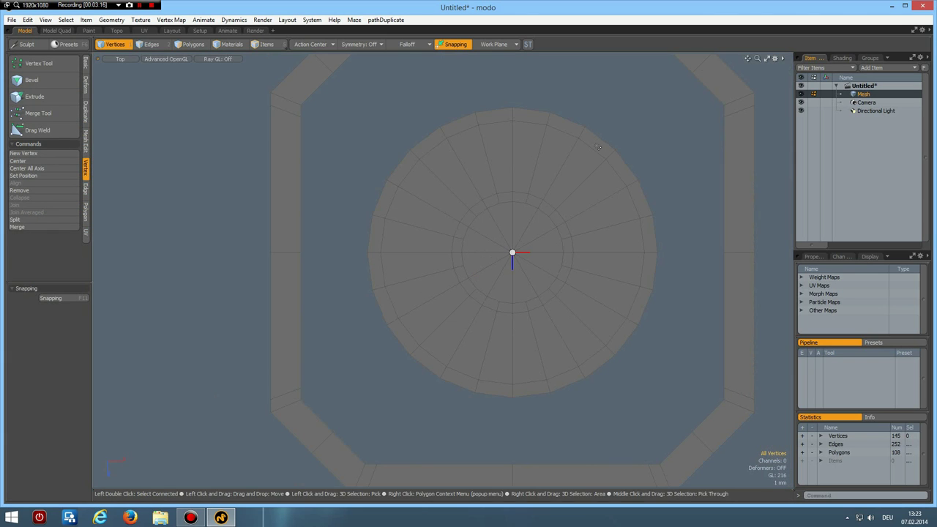
pyautogui.press('2')
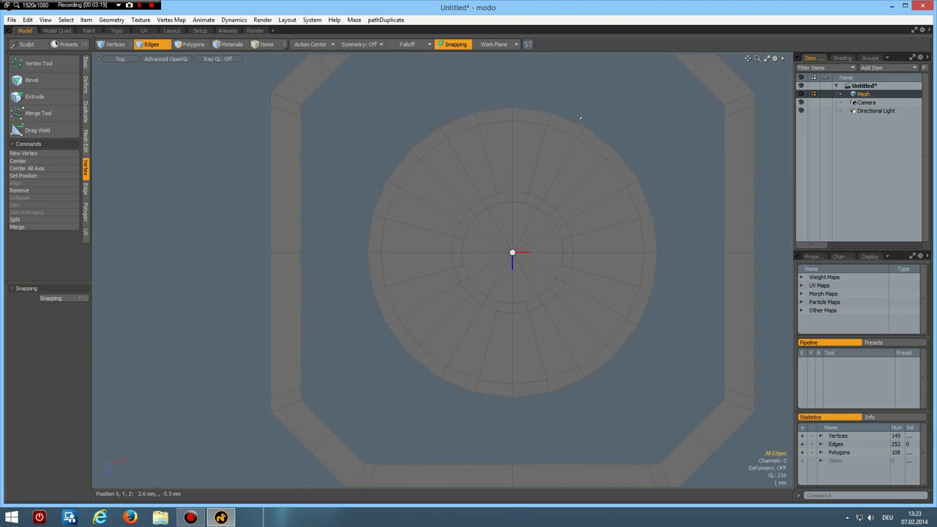
pyautogui.doubleClick(570, 121)
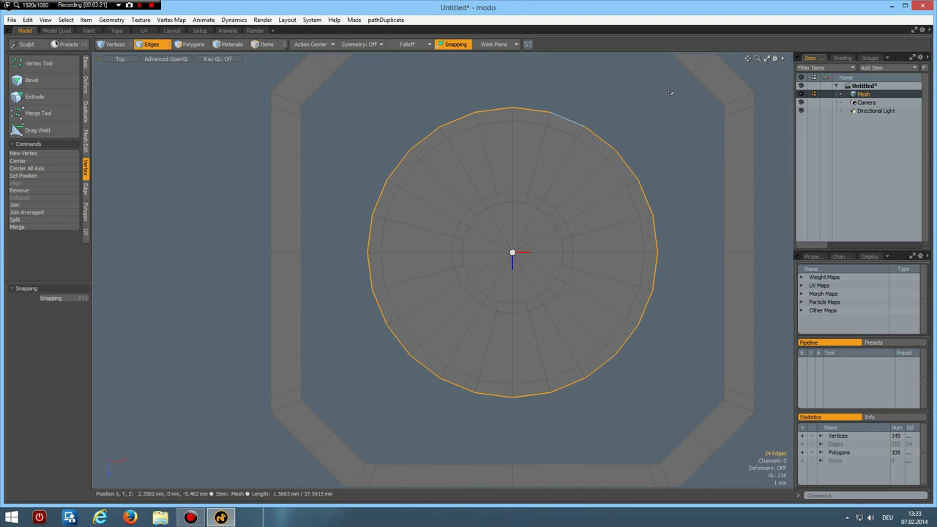
pyautogui.keyDown('shift'); pyautogui.doubleClick(699, 86); pyautogui.keyUp('shift')
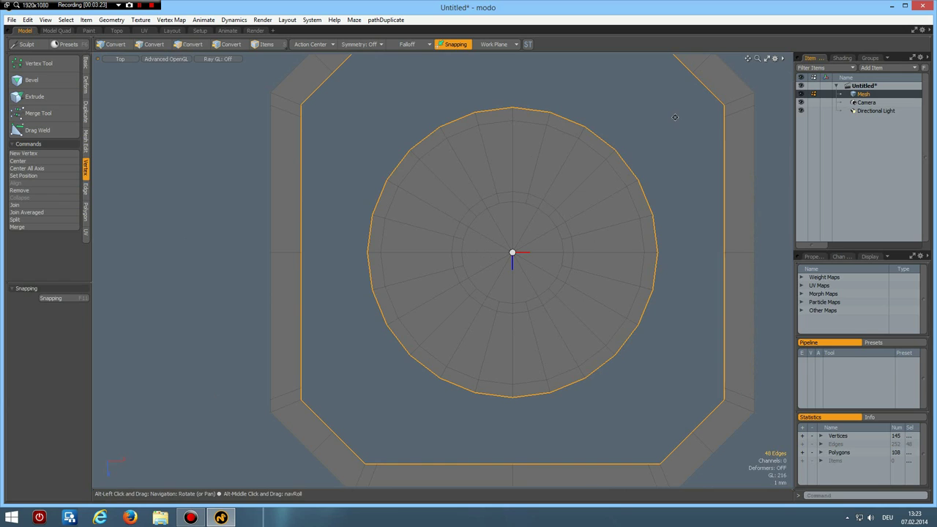
pyautogui.hotkey('alt', 'b')
pyautogui.keyDown('alt'); pyautogui.keyDown('shift'); pyautogui.moveTo(654, 184); pyautogui.dragTo(598, 202); pyautogui.keyUp('shift'); pyautogui.keyUp('alt')
pyautogui.scroll(-3, 615, 209)
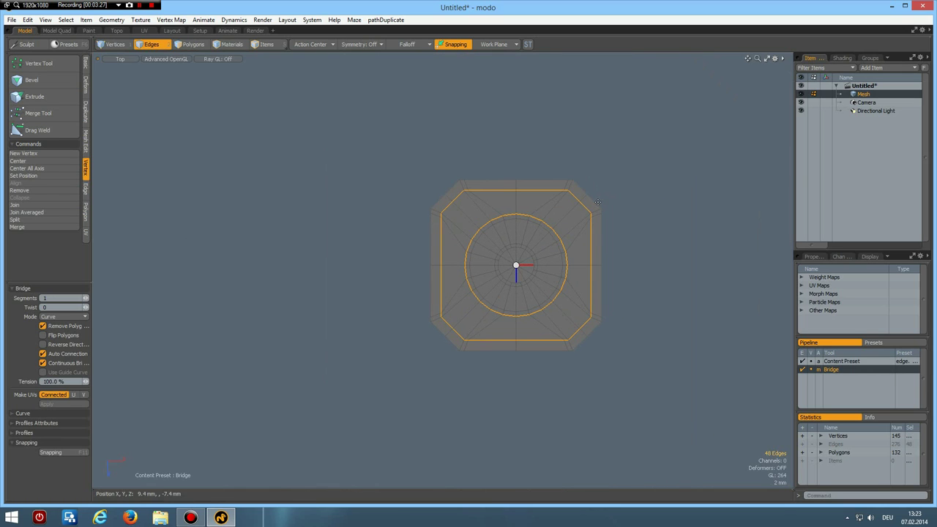
pyautogui.press('space')
# Edge Extend the outer chamfered edge loop and scale it outward in X and Z to about 179.5%.
pyautogui.doubleClick(597, 202)
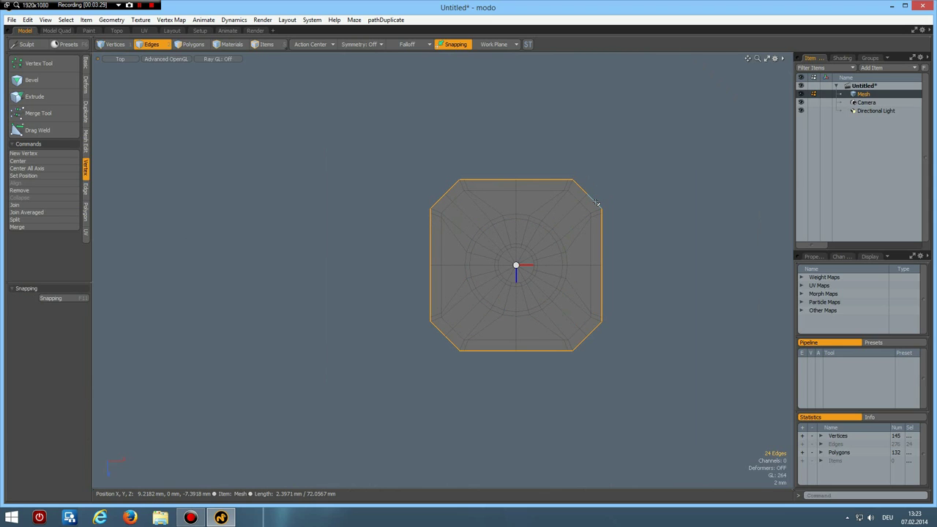
pyautogui.press('z')
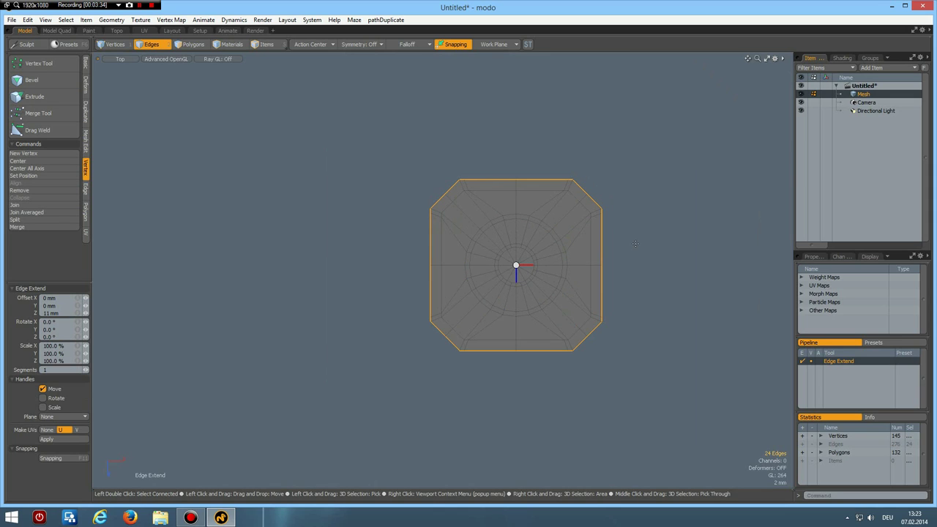
pyautogui.click(634, 244)
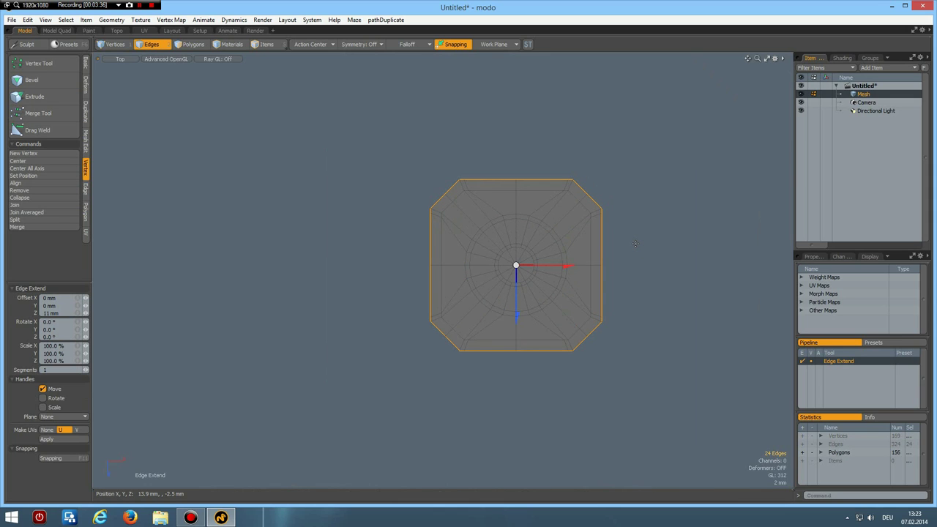
pyautogui.press('y')
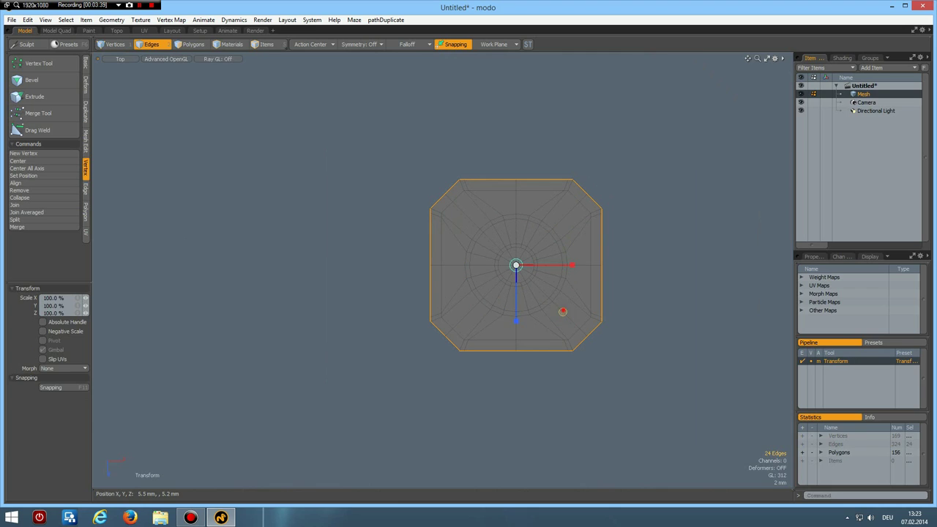
pyautogui.moveTo(563, 310); pyautogui.dragTo(562, 312)
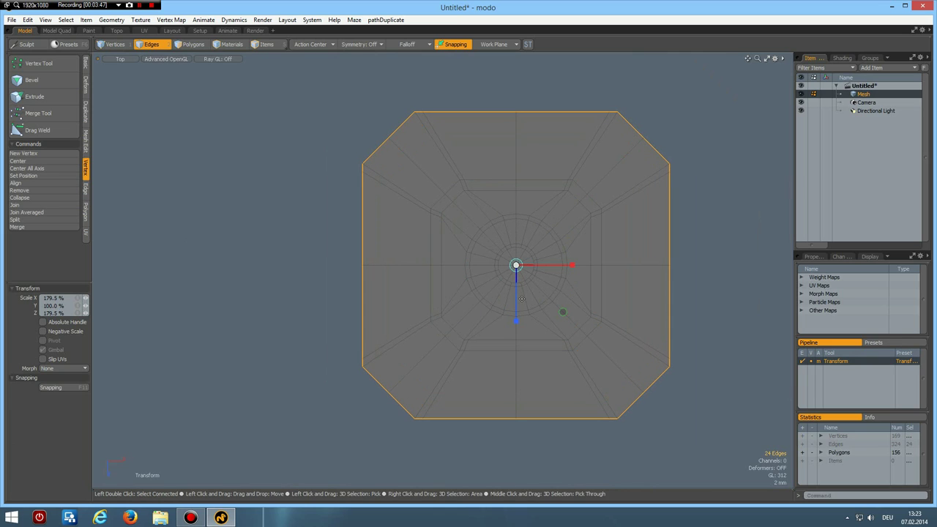
# Run the perfectCircle.pl script on the outer edge loop to turn it into a circle.
pyautogui.press('shift')
pyautogui.hotkey('shift', 'r')
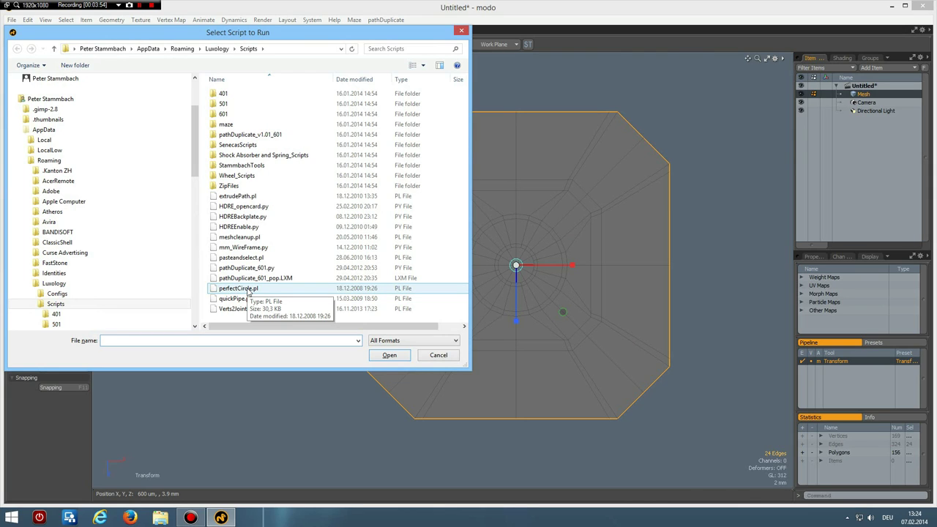
pyautogui.click(248, 290)
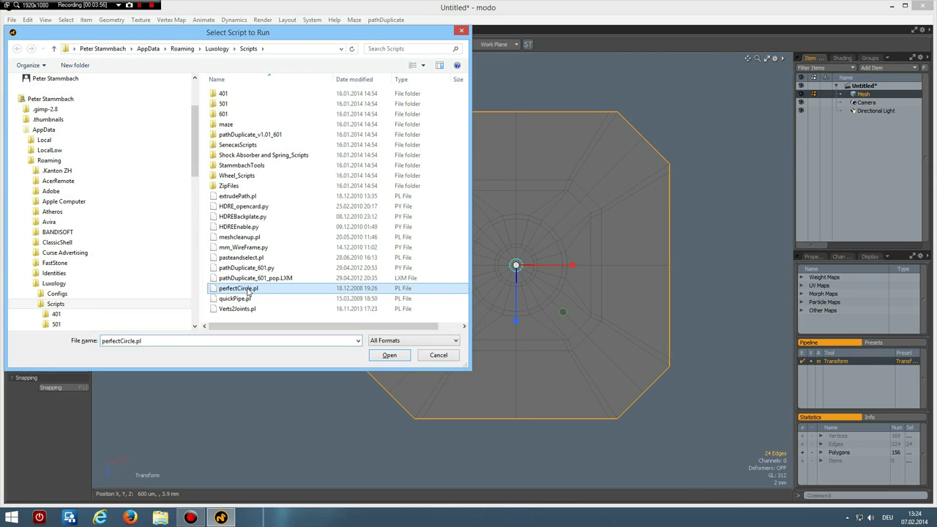
pyautogui.click(391, 357)
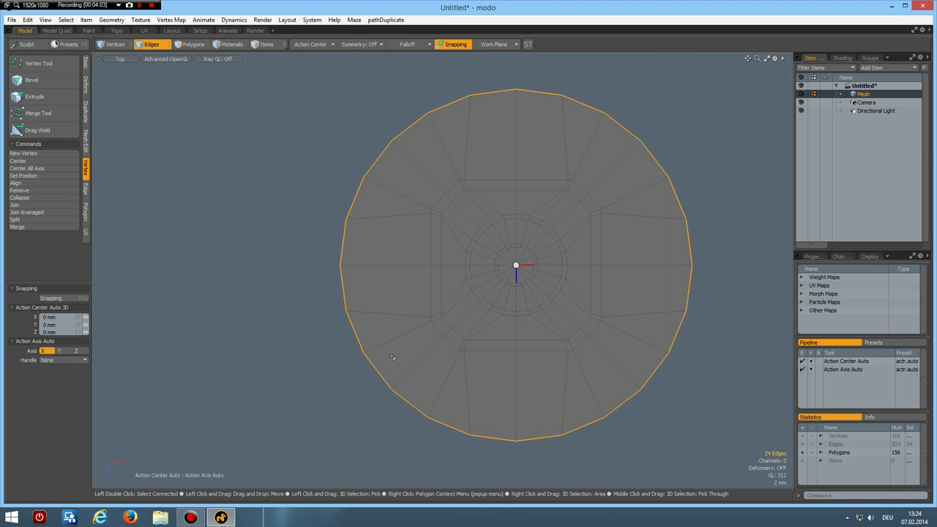
# Edge Extend the outer circular edge loop and scale it outward in X and Z to 106.5%.
pyautogui.hotkey('shift', 'x')
pyautogui.click(255, 326)
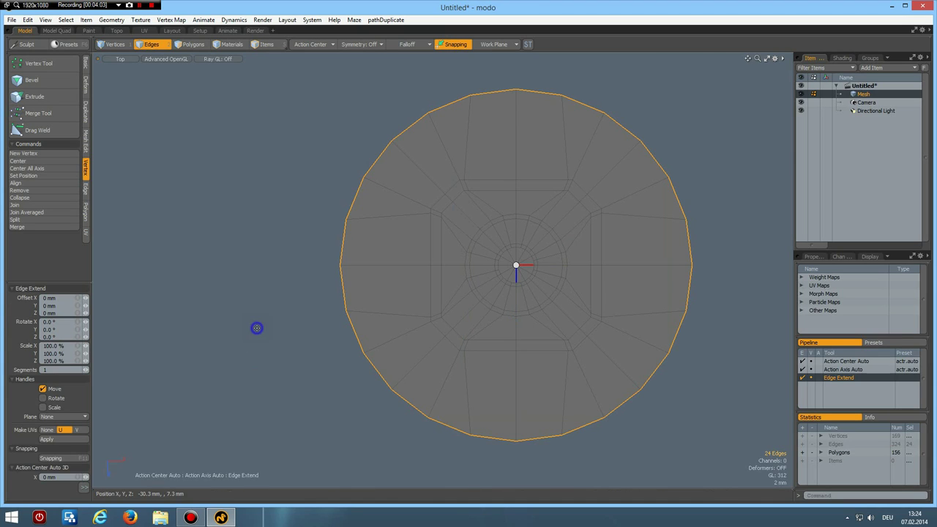
pyautogui.press('r')
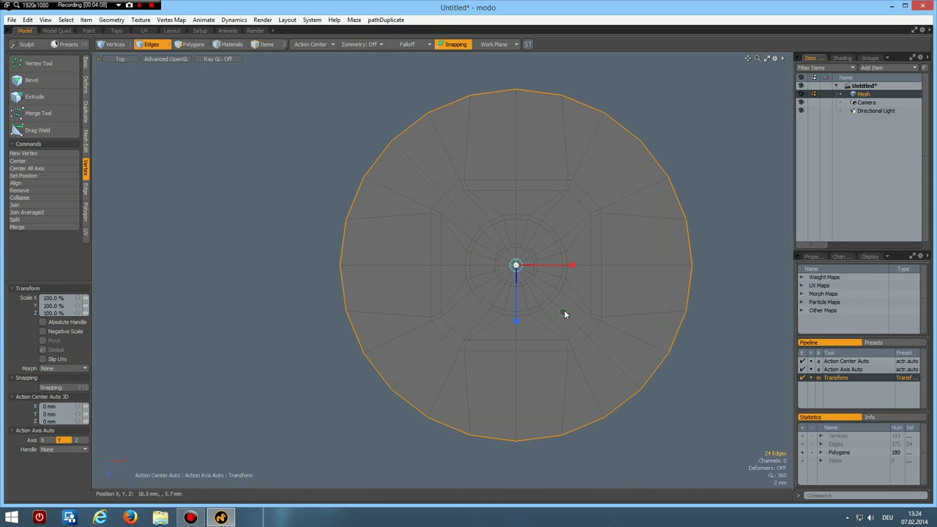
pyautogui.moveTo(563, 311); pyautogui.dragTo(573, 312)
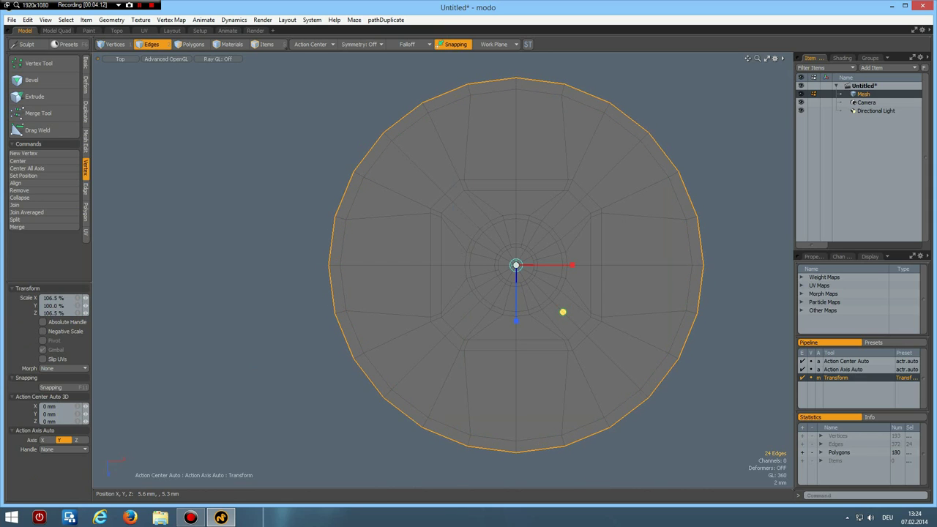
pyautogui.press('q')
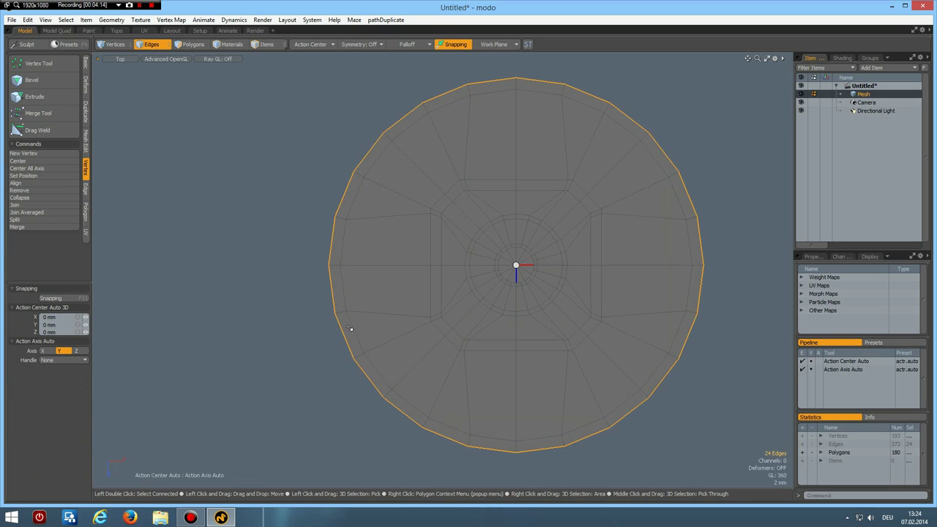
# Select the outermost ring of polygons and move it up 19.6 mm in Y to raise the bowl wall.
pyautogui.press('3')
pyautogui.moveTo(347, 324); pyautogui.dragTo(343, 311)
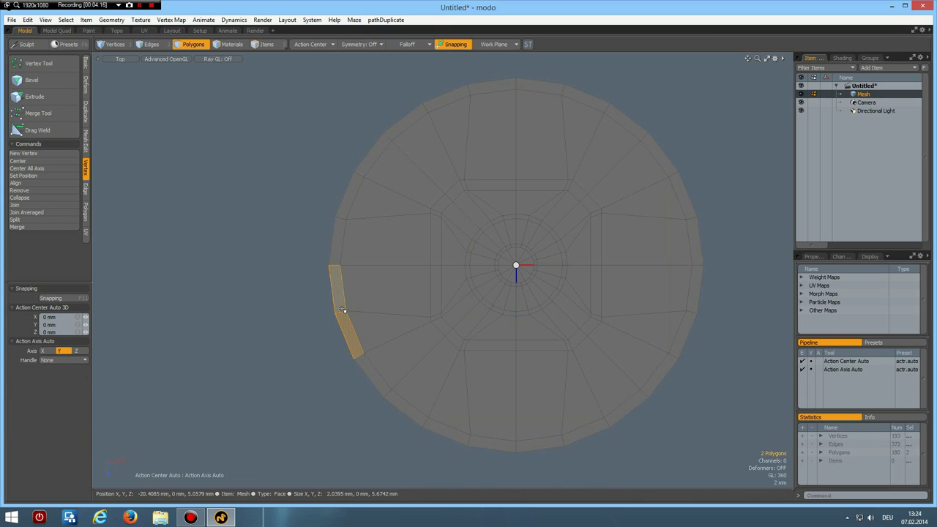
pyautogui.press('l')
pyautogui.hotkey('ctrl', 'space')
pyautogui.click(559, 217)
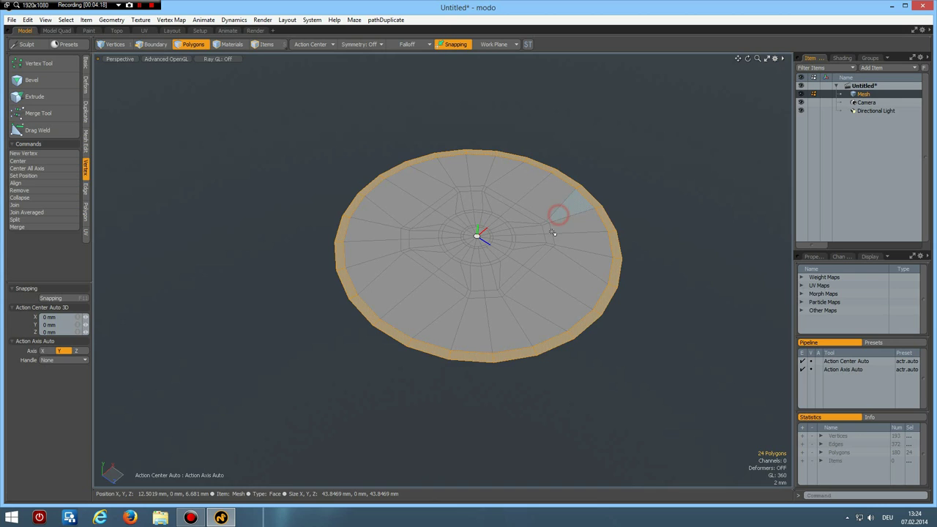
pyautogui.keyDown('alt'); pyautogui.moveTo(482, 288); pyautogui.dragTo(473, 84); pyautogui.keyUp('alt')
pyautogui.press('w')
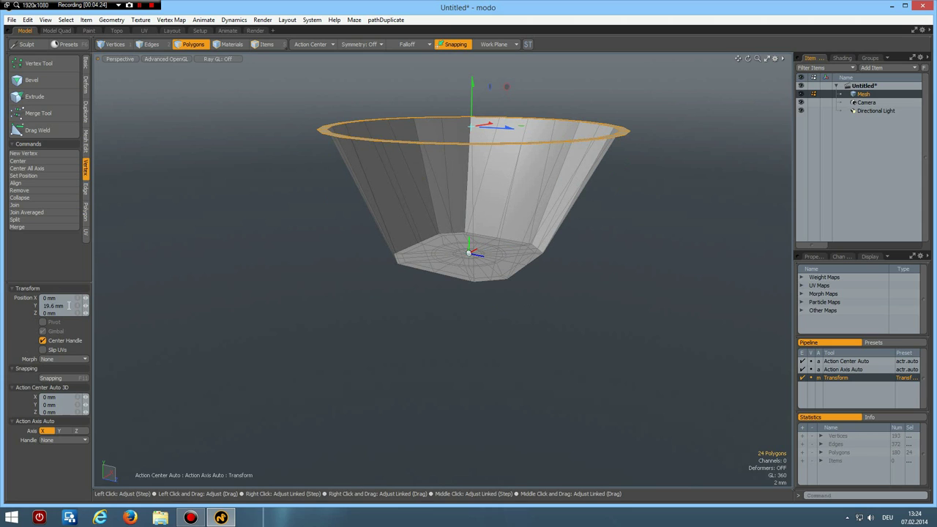
pyautogui.keyDown('alt'); pyautogui.moveTo(535, 349); pyautogui.dragTo(557, 313); pyautogui.keyUp('alt')
pyautogui.scroll(3, 517, 216)
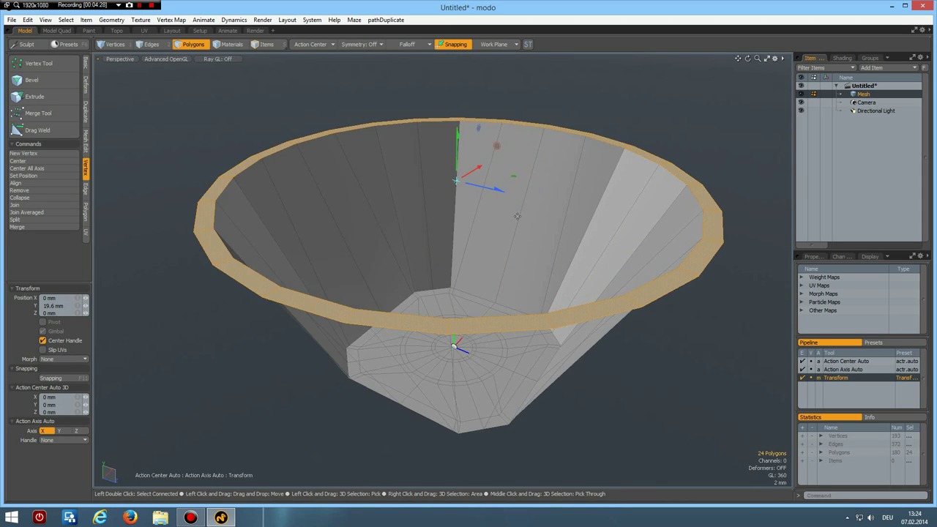
pyautogui.press('q')
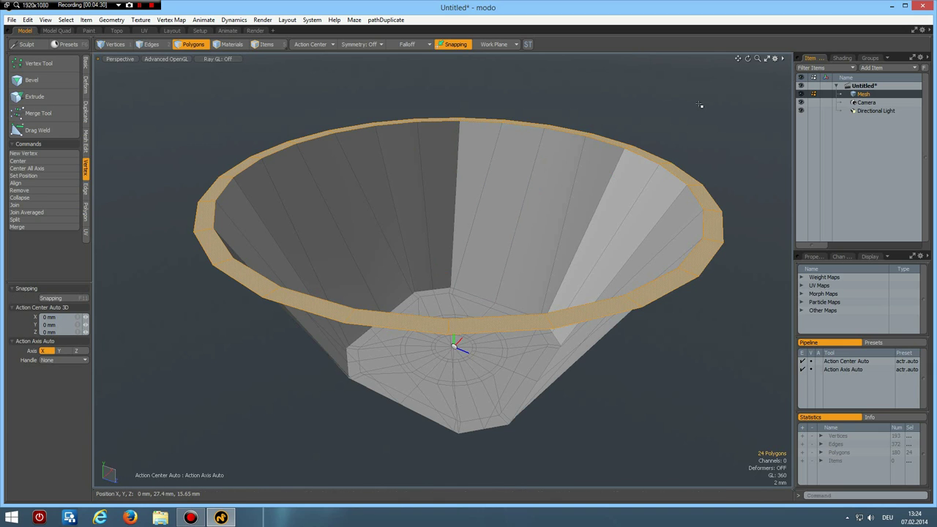
# Deselect the rim and add an edge loop around the bowl wall at about 33.5% position.
pyautogui.click(698, 103)
pyautogui.hotkey('alt', 'c')
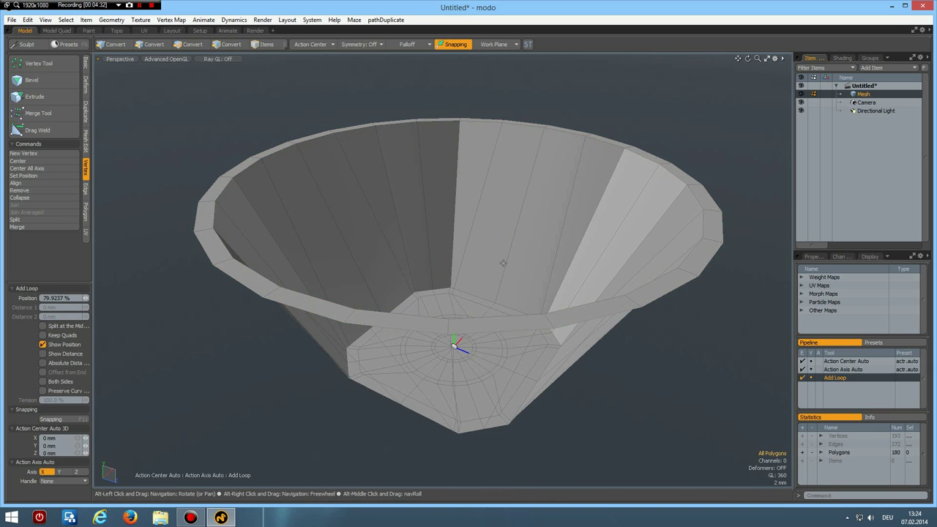
pyautogui.click(506, 263)
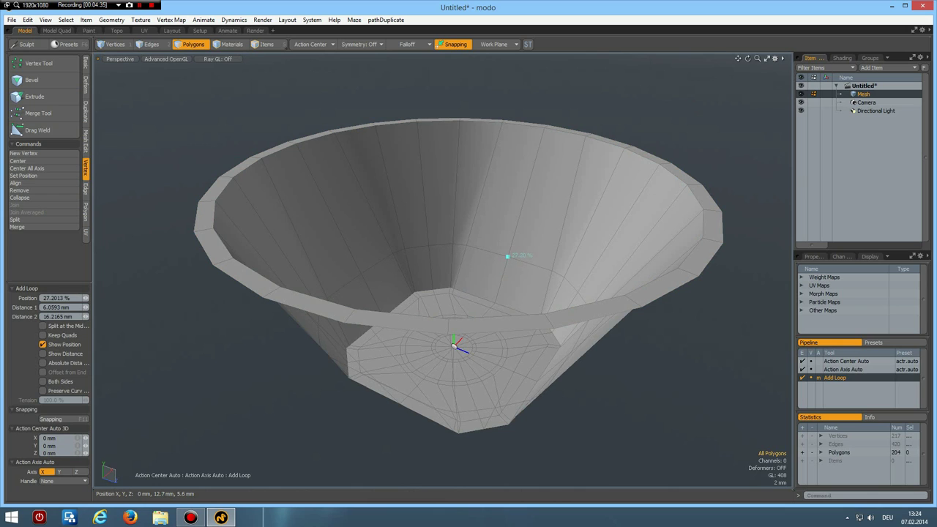
pyautogui.moveTo(509, 249); pyautogui.dragTo(510, 246)
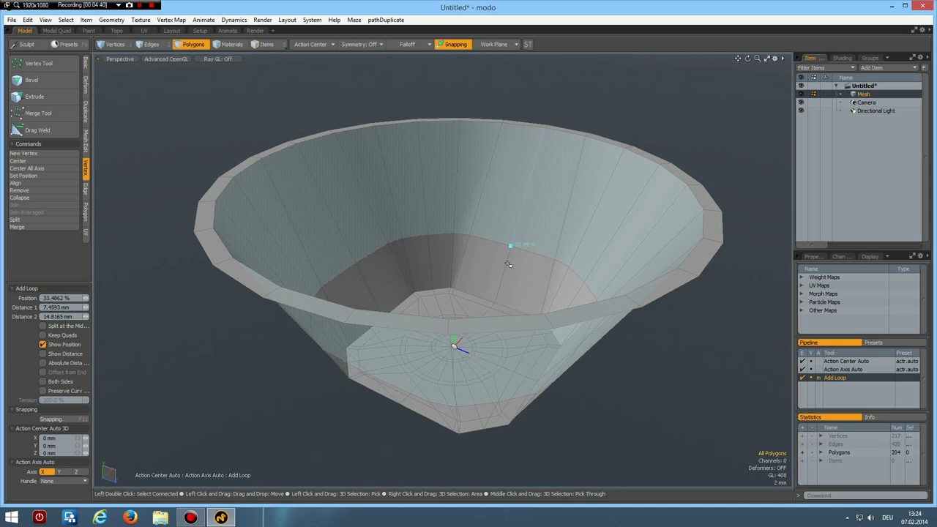
pyautogui.press('space')
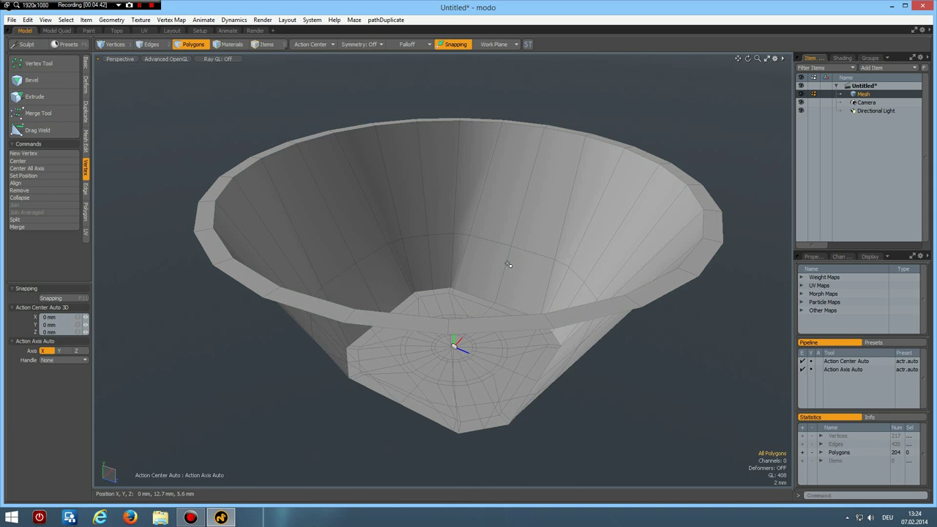
# Rotate the whole mesh -45° about Y in the Top view.
pyautogui.press('KP_1')
pyautogui.scroll(-3, 530, 265)
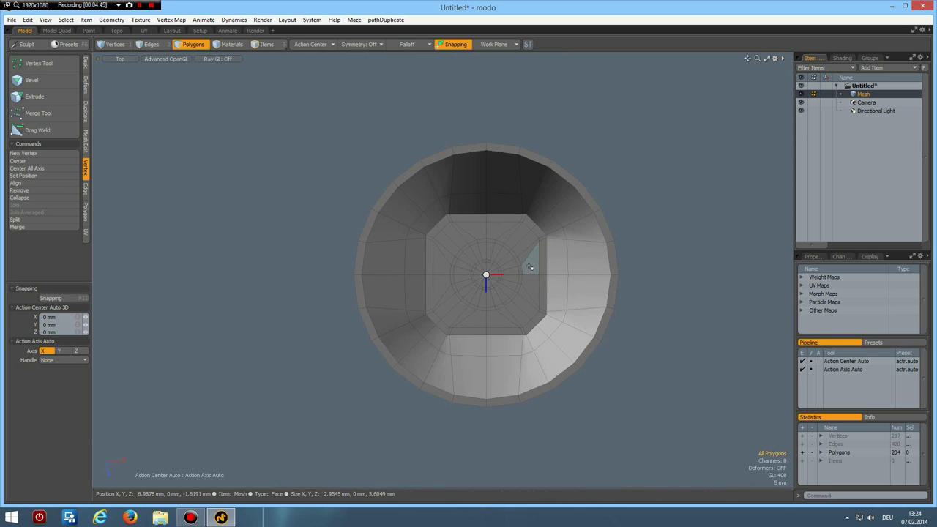
pyautogui.press('e')
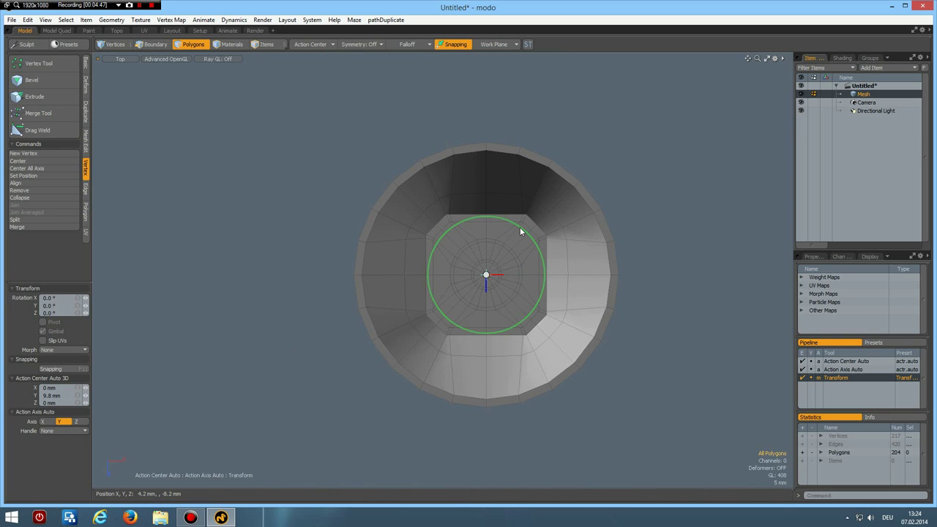
pyautogui.moveTo(517, 228); pyautogui.dragTo(533, 265)
pyautogui.click(533, 265)
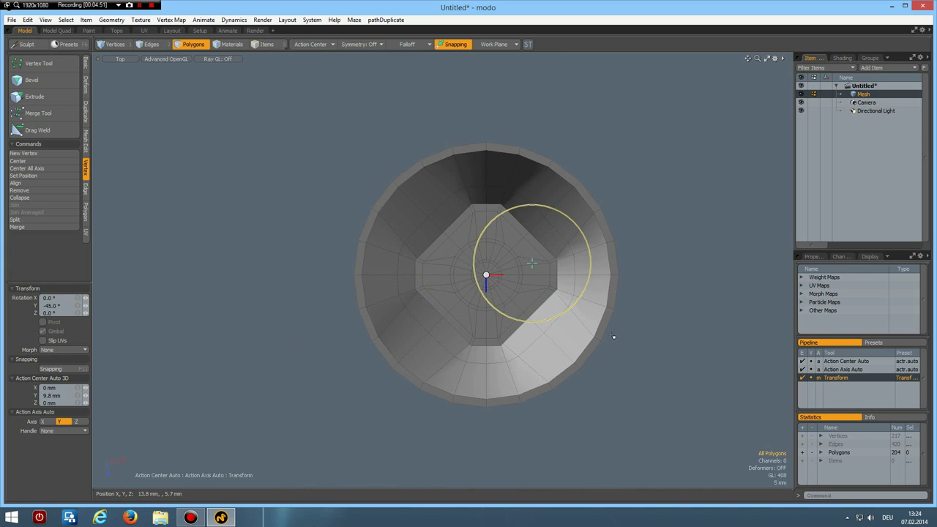
pyautogui.press('space')
# Delete the two rim polygons at the lower-right corner of the bowl.
pyautogui.scroll(2, 579, 368)
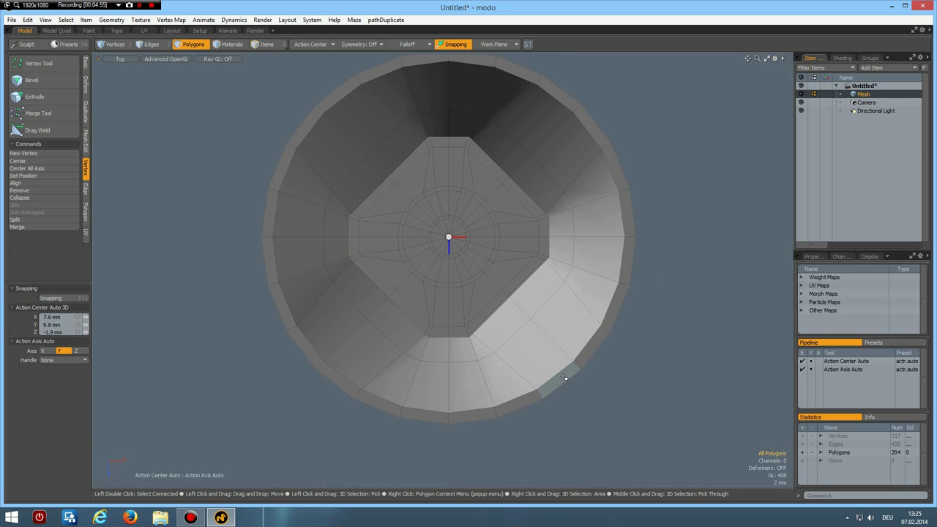
pyautogui.moveTo(568, 371); pyautogui.dragTo(587, 360)
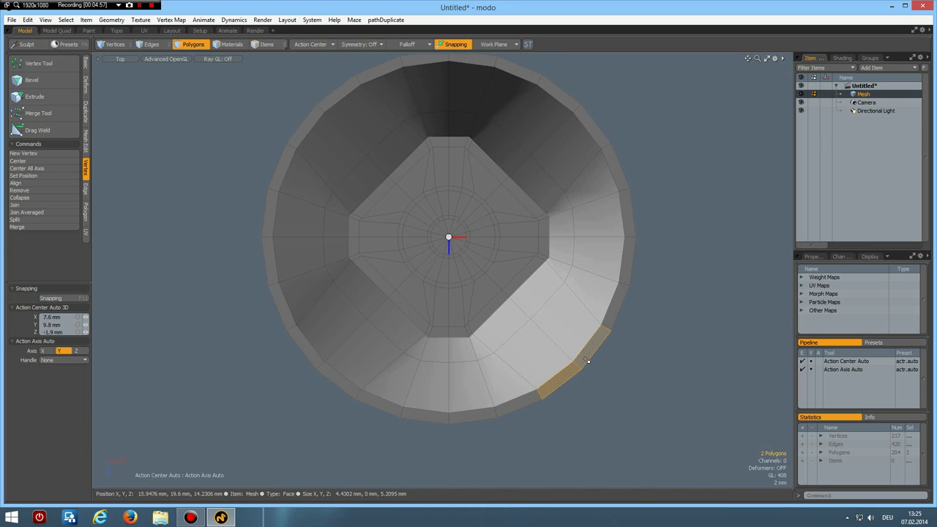
pyautogui.press('Delete')
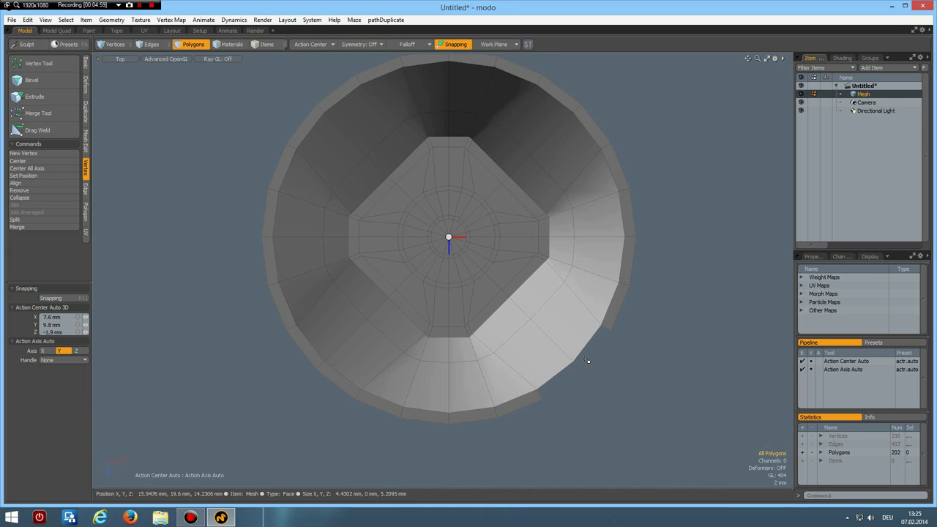
# Delete the three rim polygons and three upper wall polygons on each side of the lower-right flap.
pyautogui.click(630, 261)
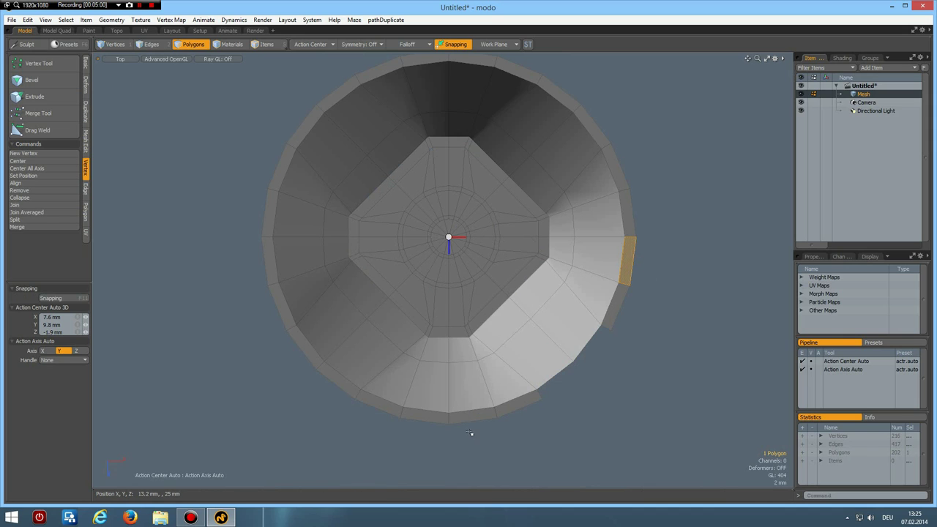
pyautogui.keyDown('shift'); pyautogui.click(472, 423); pyautogui.keyUp('shift')
pyautogui.press('Up')
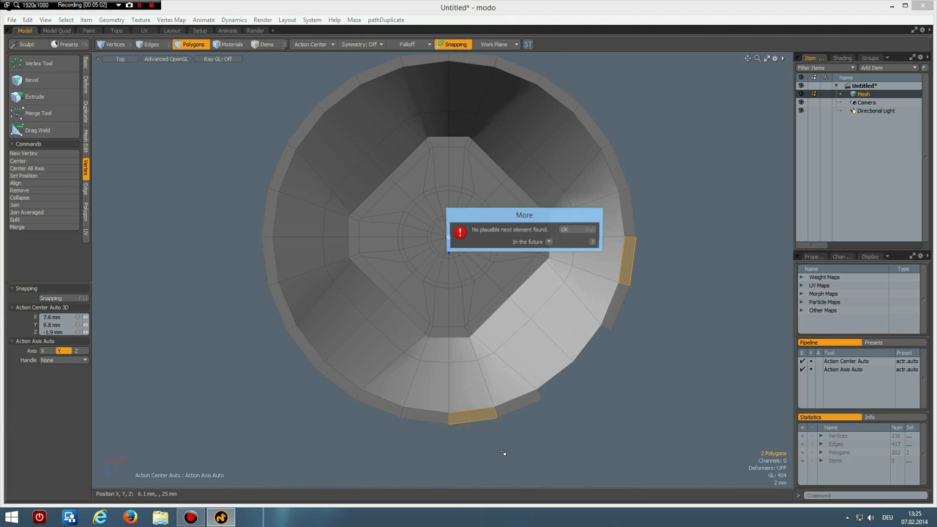
pyautogui.press('Return')
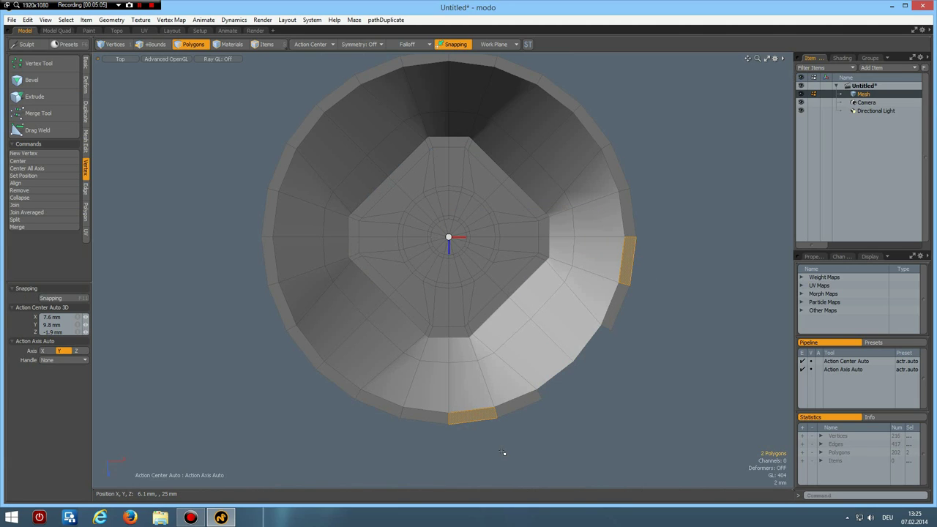
pyautogui.hotkey('shift', 'Up')
pyautogui.press('Delete')
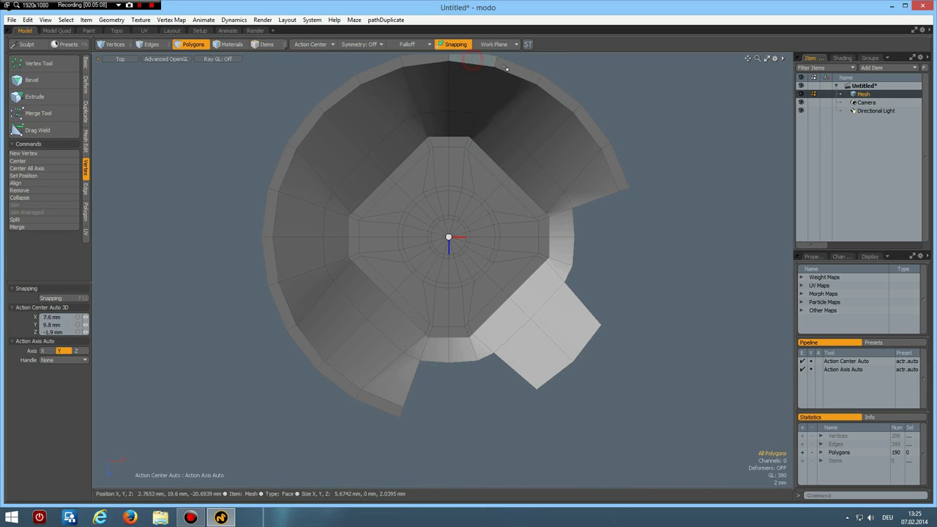
# Delete the five rim polygons along the upper-right arc of the bowl.
pyautogui.click(472, 61)
pyautogui.keyDown('shift'); pyautogui.click(504, 67); pyautogui.keyUp('shift')
pyautogui.press('Up')
pyautogui.press('Up')
pyautogui.press('Up')
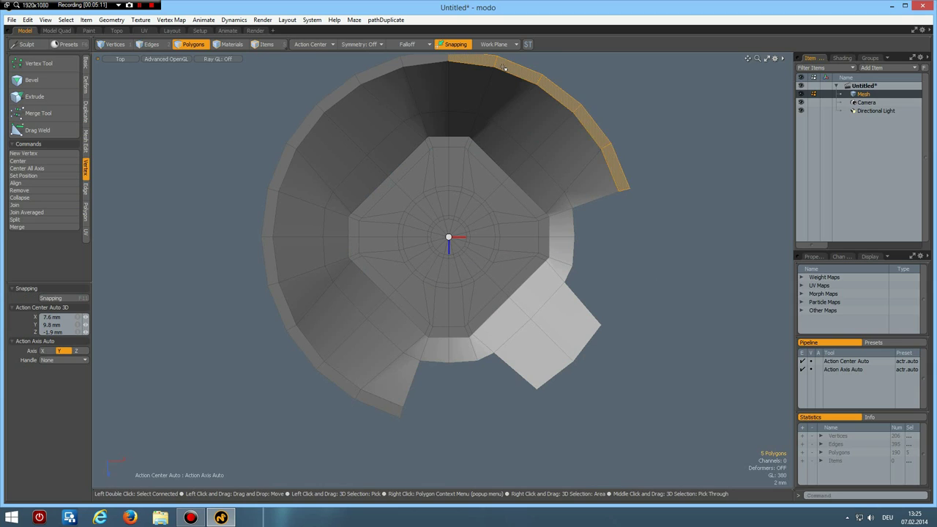
pyautogui.press('Delete')
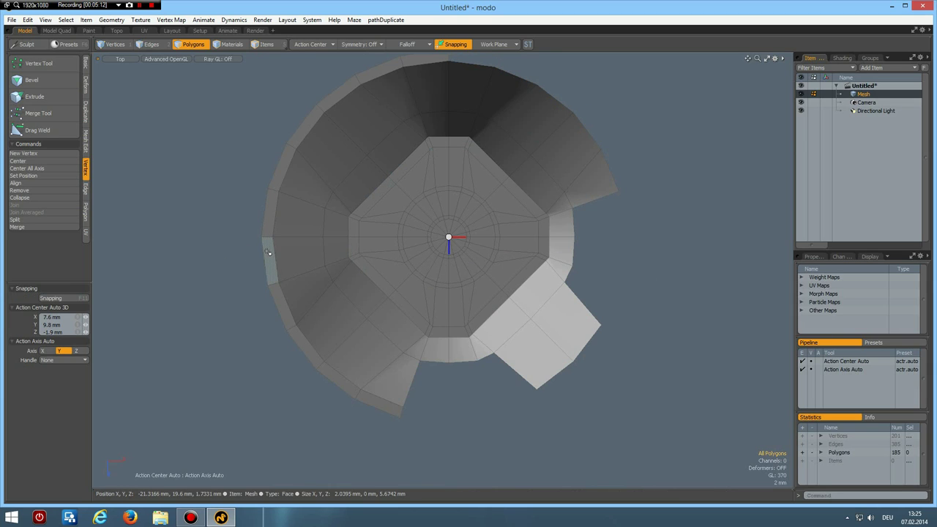
# Delete the five rim polygons along the lower-left arc of the bowl.
pyautogui.moveTo(267, 249); pyautogui.dragTo(279, 300)
pyautogui.moveTo(297, 336)
pyautogui.mouseDown()
pyautogui.moveTo(353, 396)
pyautogui.moveTo(400, 415)
pyautogui.mouseUp()
pyautogui.press('Delete')
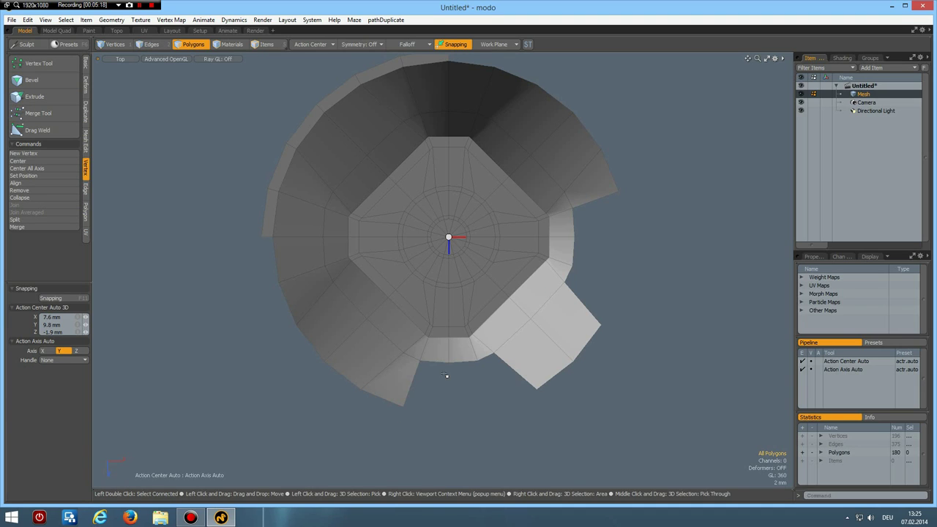
# Set the action center to Element and move the lower-left wall's end vertex about -4.1 mm in Y along its adjoining top edge.
pyautogui.press('1')
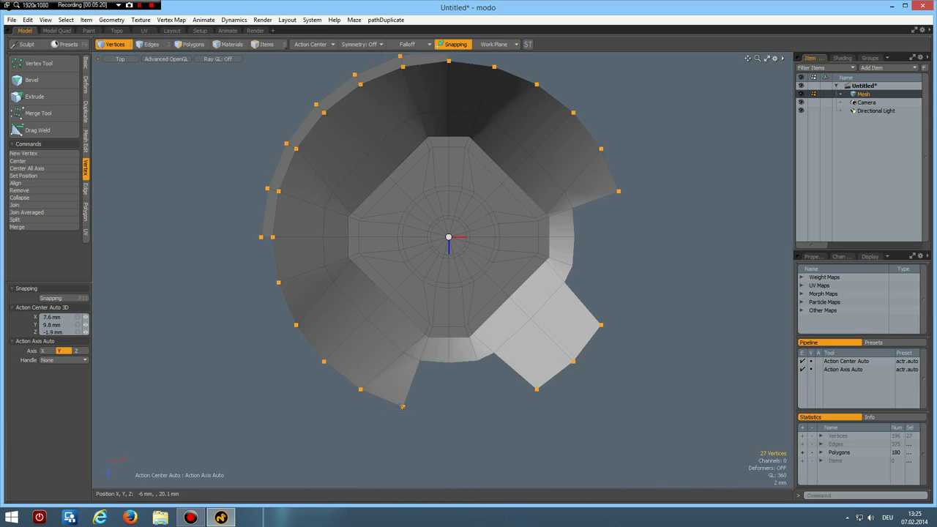
pyautogui.click(401, 409)
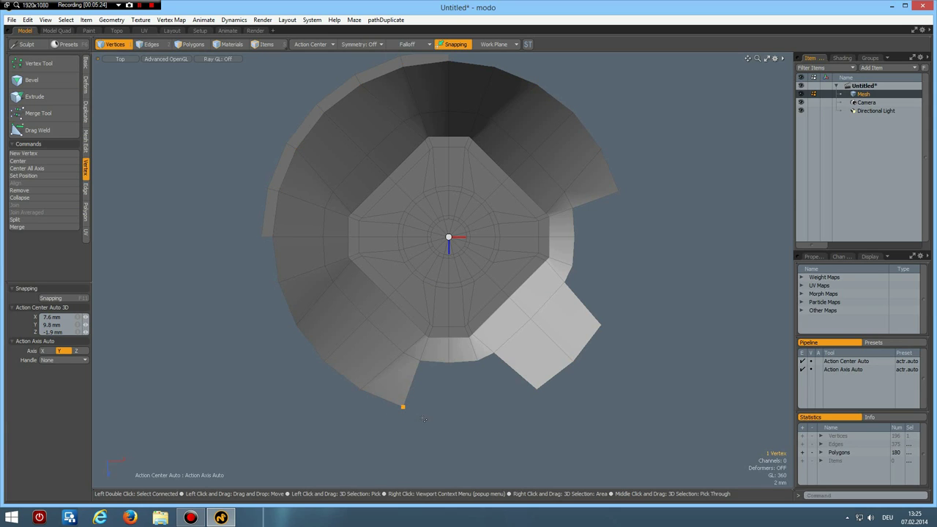
pyautogui.press('y')
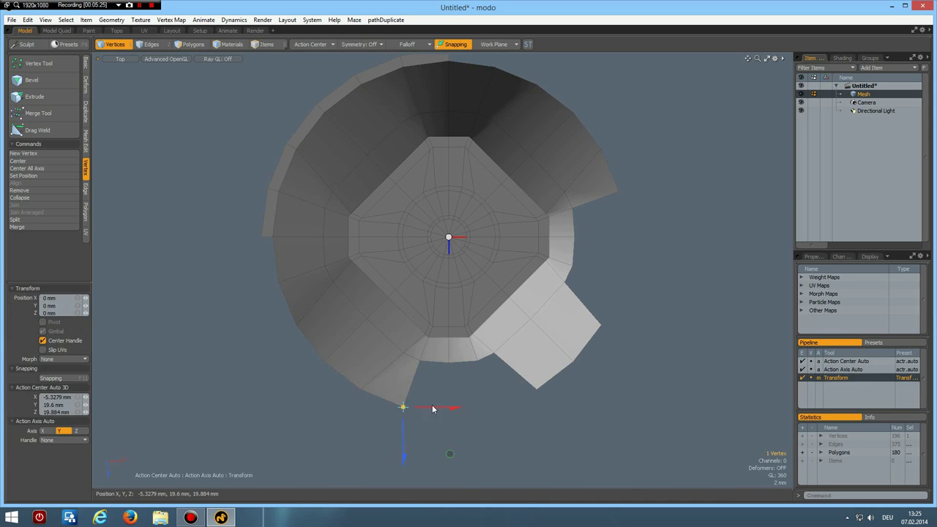
pyautogui.click(309, 44)
pyautogui.click(307, 71)
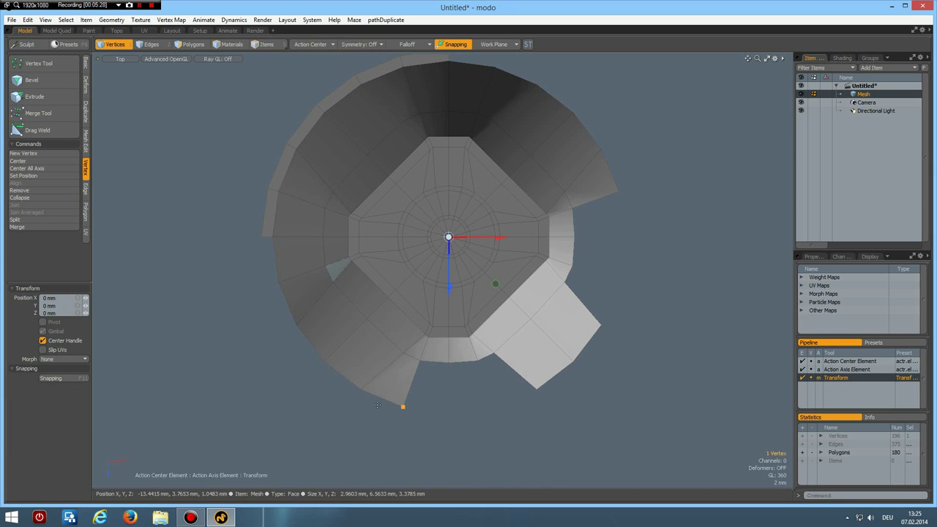
pyautogui.click(378, 400)
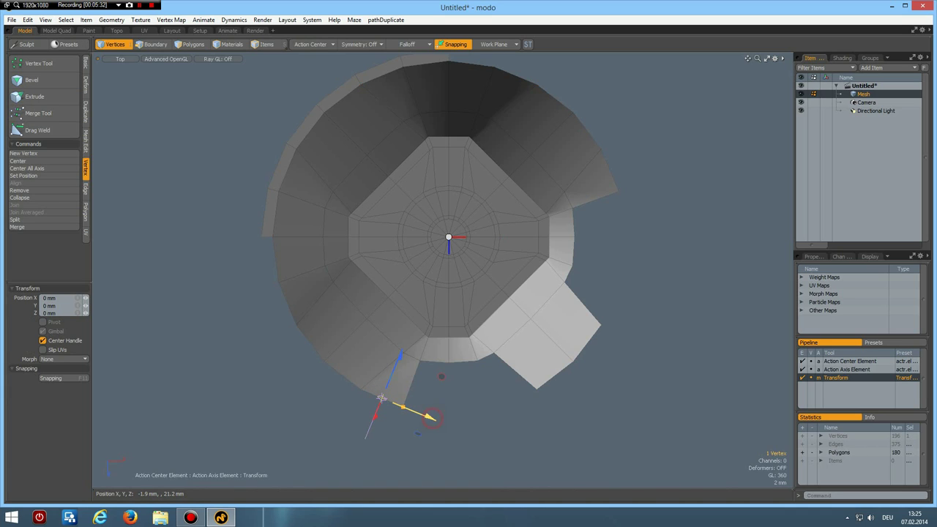
pyautogui.moveTo(432, 417); pyautogui.dragTo(399, 403)
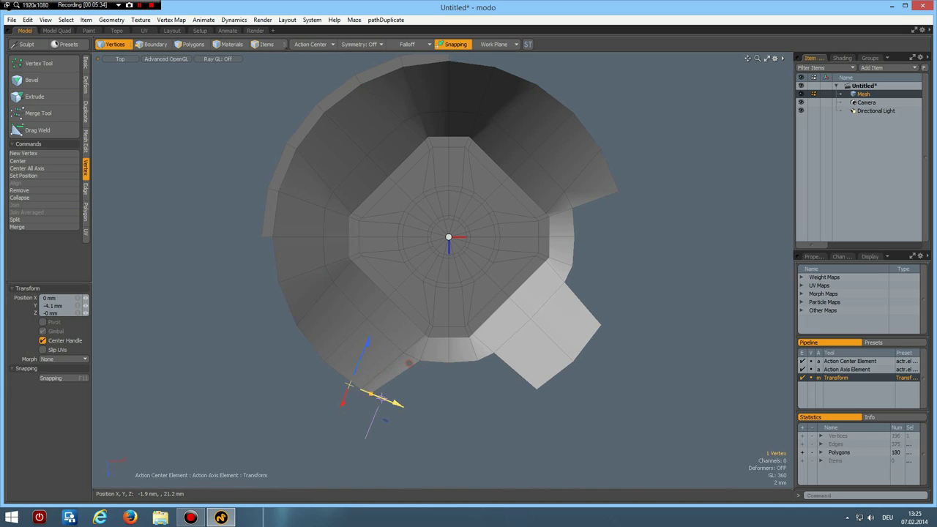
pyautogui.click(64, 306)
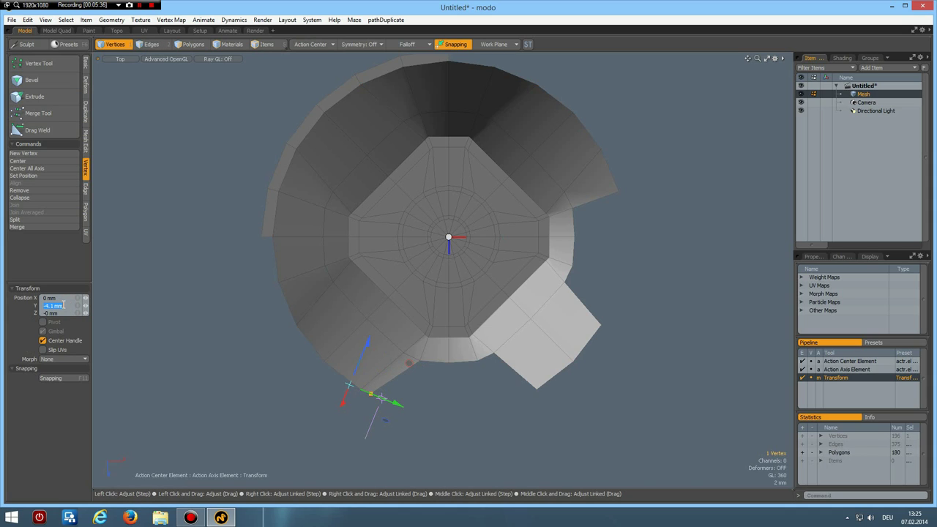
pyautogui.write('-')
pyautogui.press('space')
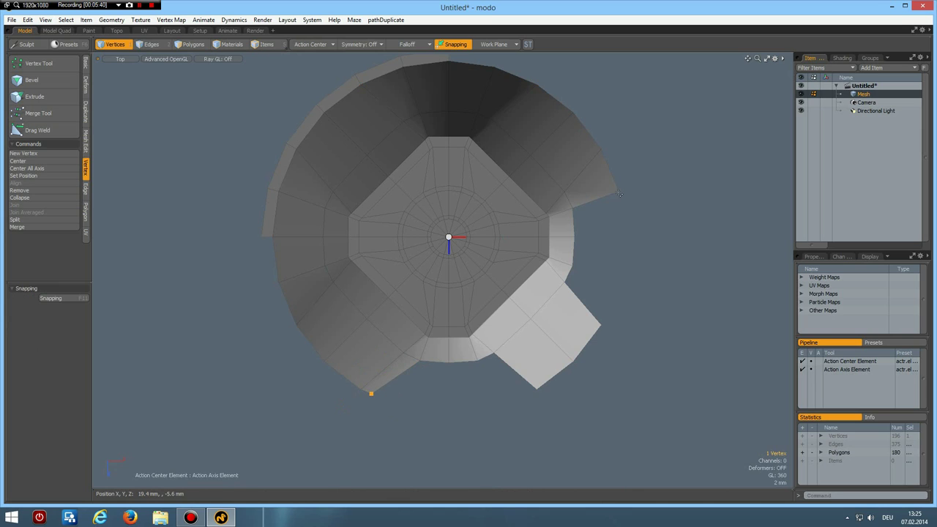
# Move the upper-right wall's end vertex 4 mm in Y along its adjoining top edge.
pyautogui.click(619, 191)
pyautogui.press('w')
pyautogui.click(609, 167)
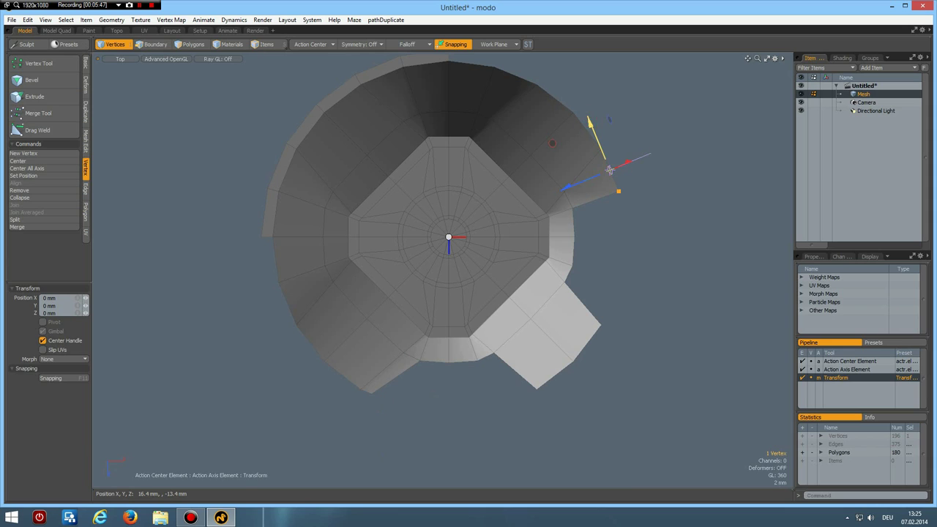
pyautogui.moveTo(590, 122); pyautogui.dragTo(576, 89)
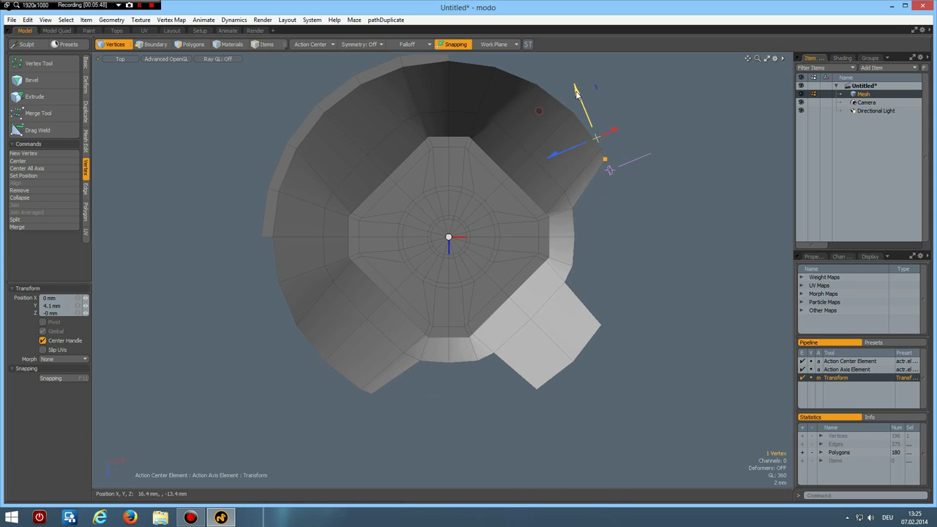
pyautogui.click(64, 306)
pyautogui.write('4')
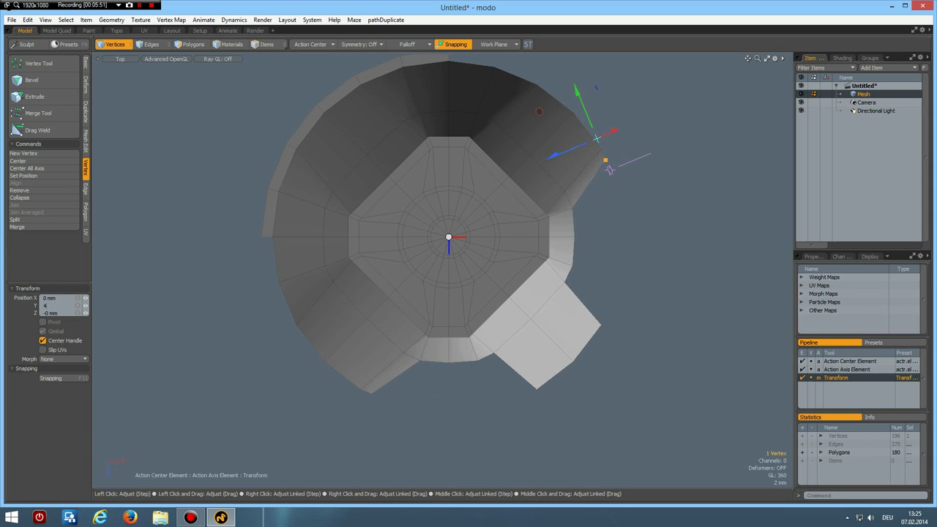
pyautogui.press('space')
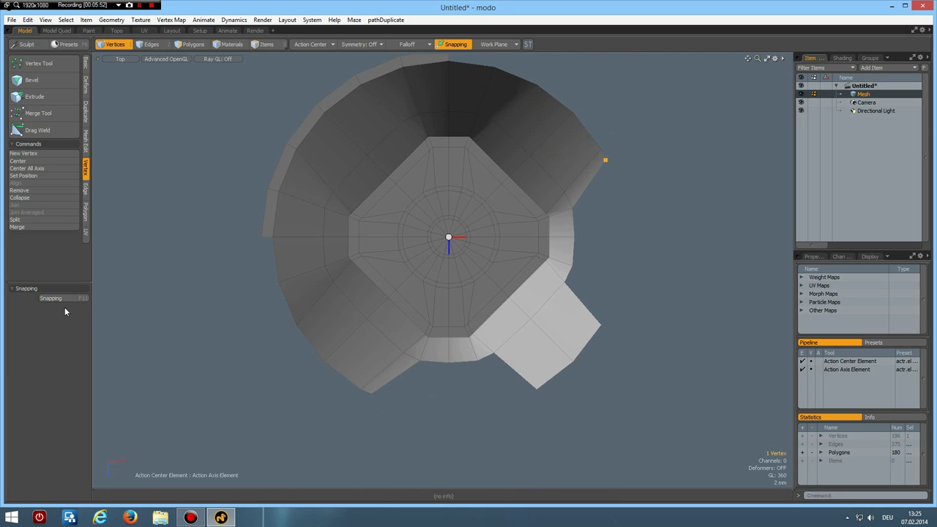
# Extend the eleven open edges from the upper rim end round to the flap's near side by 11 mm in X with Edge Extend.
pyautogui.hotkey('ctrl', 'space')
pyautogui.click(603, 300)
pyautogui.keyDown('alt'); pyautogui.moveTo(561, 261); pyautogui.dragTo(504, 295); pyautogui.keyUp('alt')
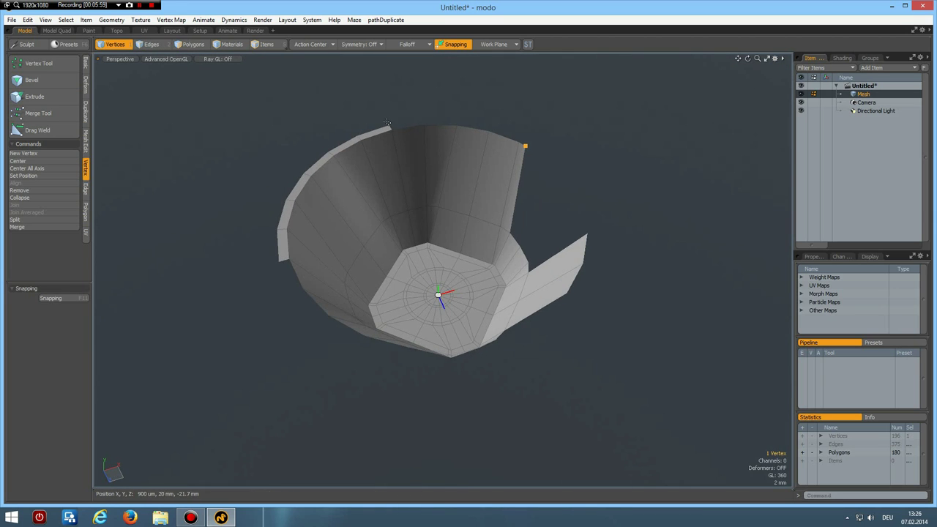
pyautogui.scroll(3, 396, 136)
pyautogui.press('2')
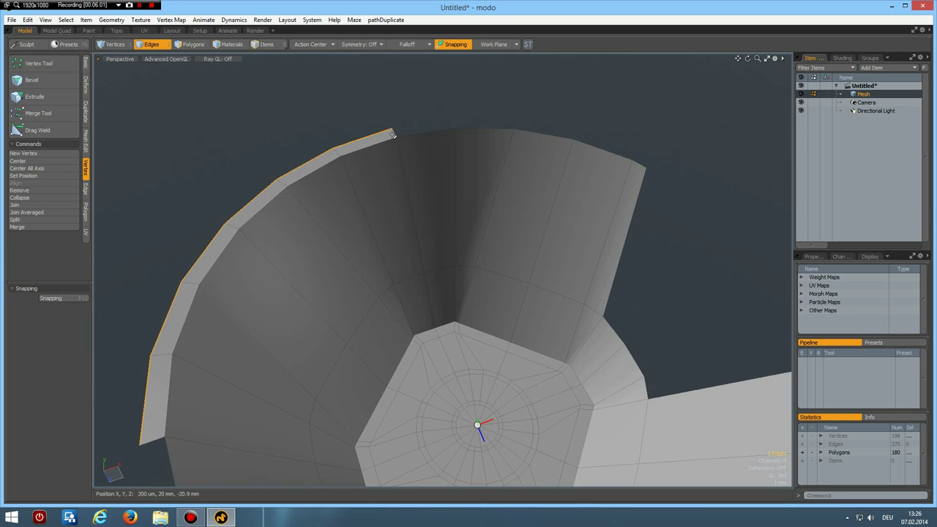
pyautogui.click(396, 133)
pyautogui.keyDown('shift'); pyautogui.click(420, 130); pyautogui.keyUp('shift')
pyautogui.press('2')
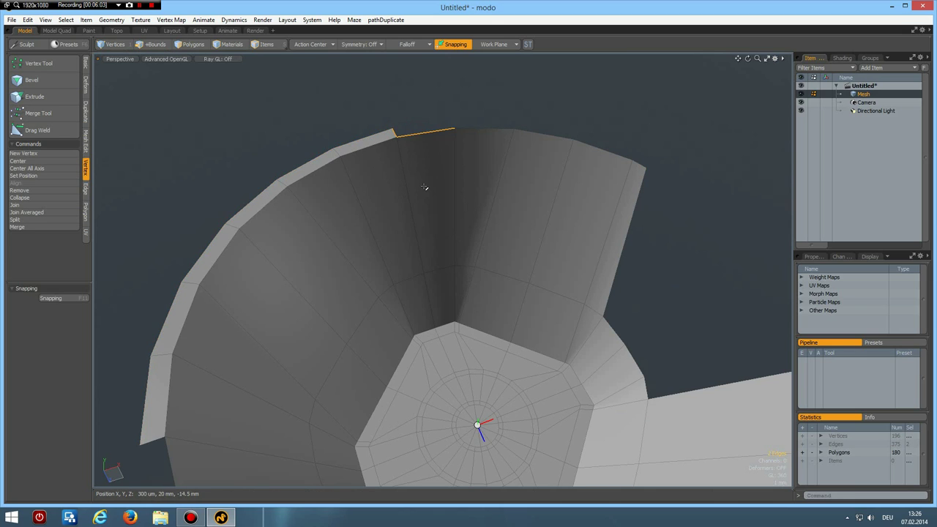
pyautogui.scroll(-3, 425, 188)
pyautogui.press('Up')
pyautogui.press('Up')
pyautogui.press('Up')
pyautogui.press('Up')
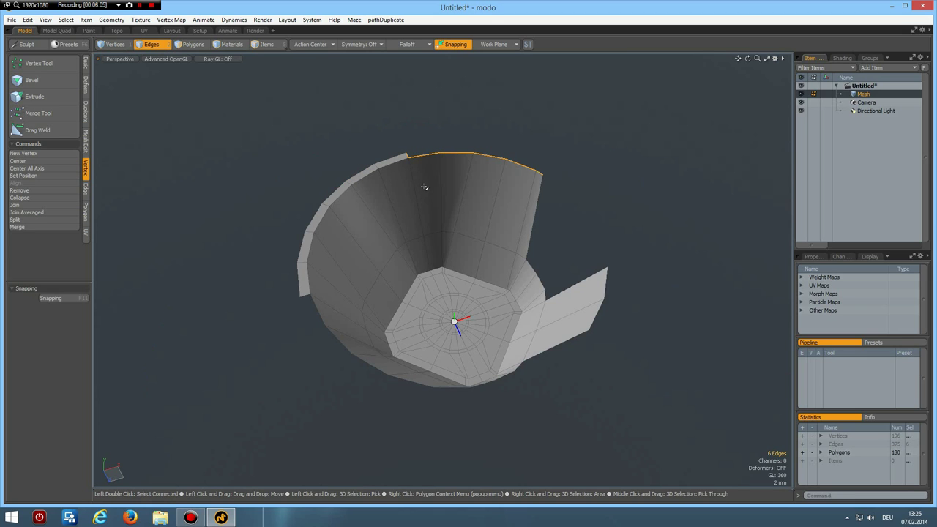
pyautogui.press('Up')
pyautogui.keyDown('alt'); pyautogui.moveTo(567, 188); pyautogui.dragTo(560, 205); pyautogui.keyUp('alt')
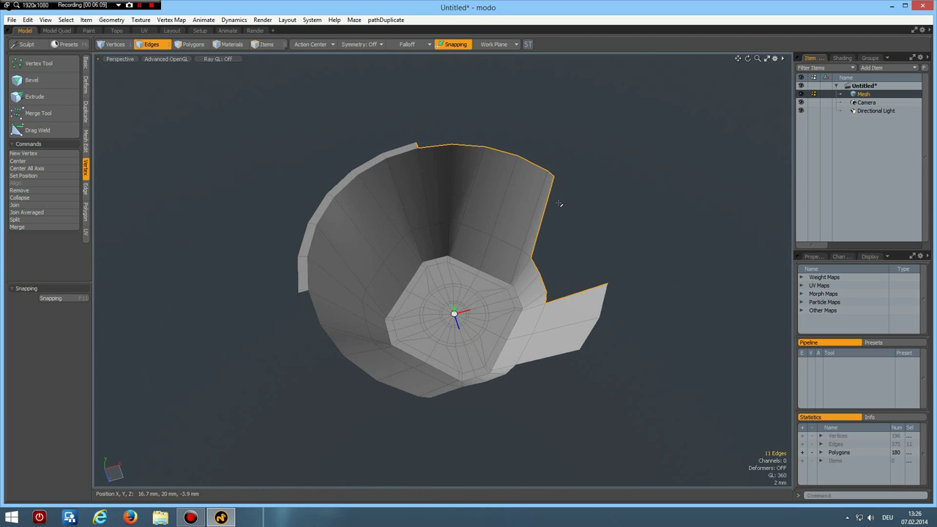
pyautogui.hotkey('shift', 'x')
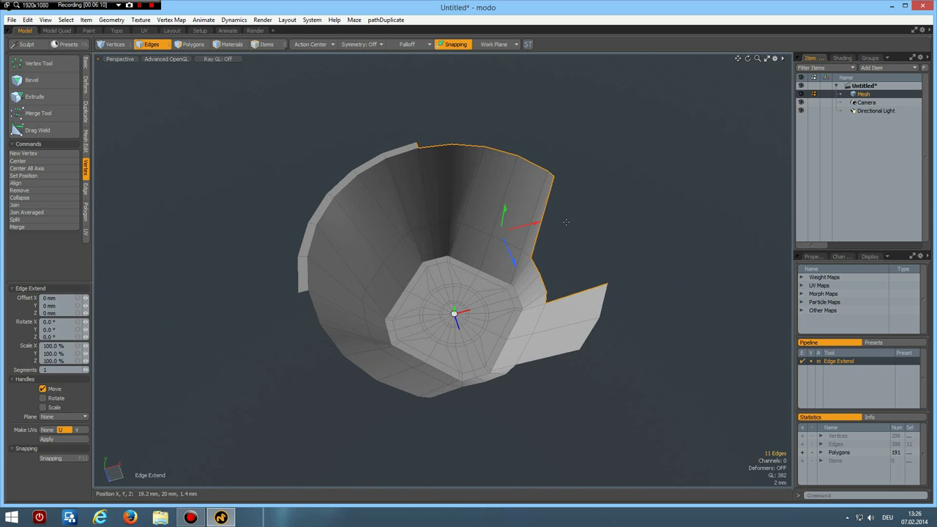
pyautogui.moveTo(534, 225); pyautogui.dragTo(619, 204)
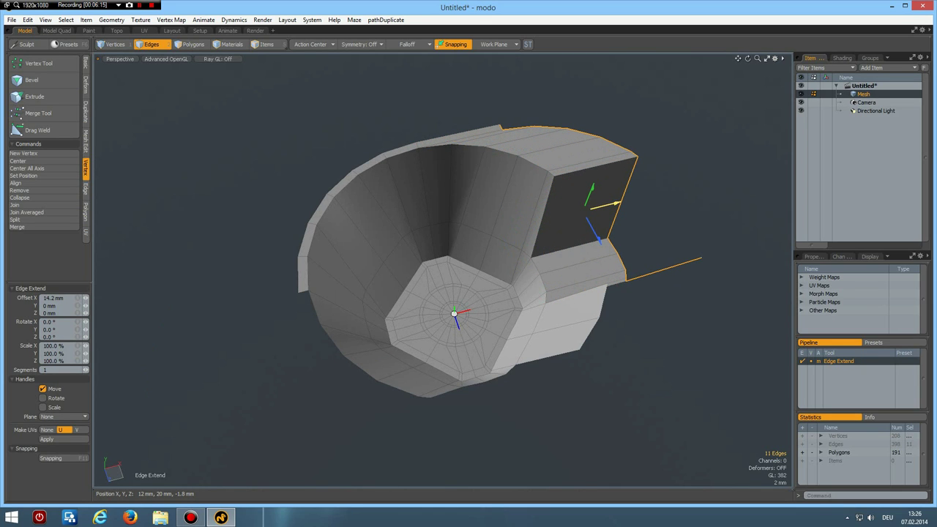
pyautogui.click(73, 298)
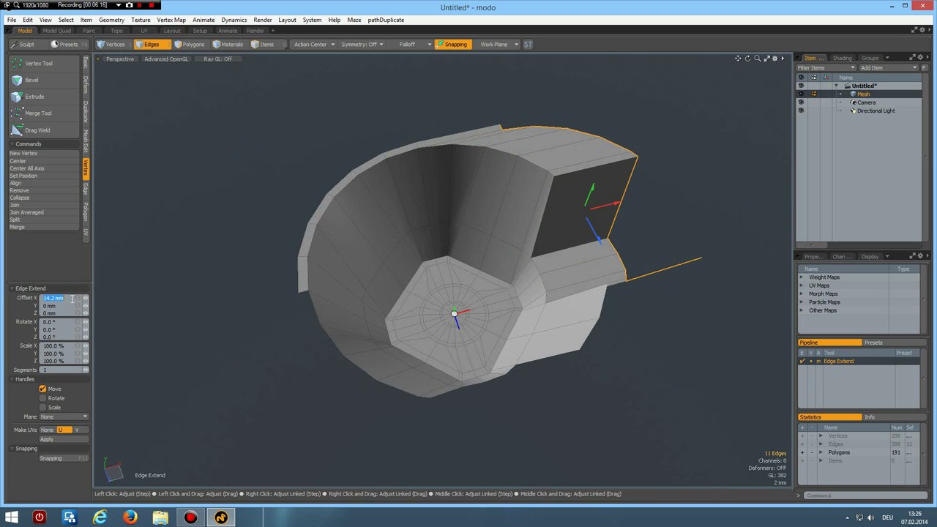
pyautogui.write('11')
pyautogui.press('Return')
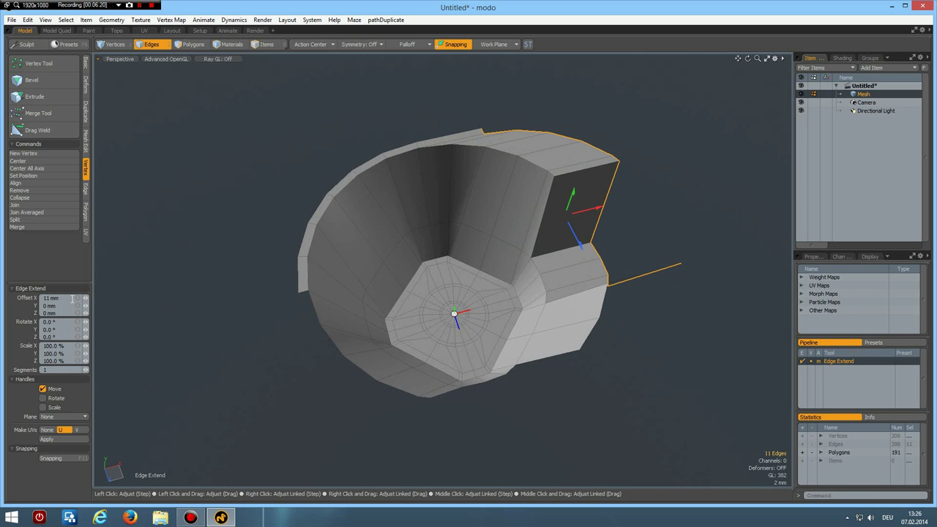
# Flatten the extended right-hand edges into one plane by scaling them to 0% in X.
pyautogui.press('r')
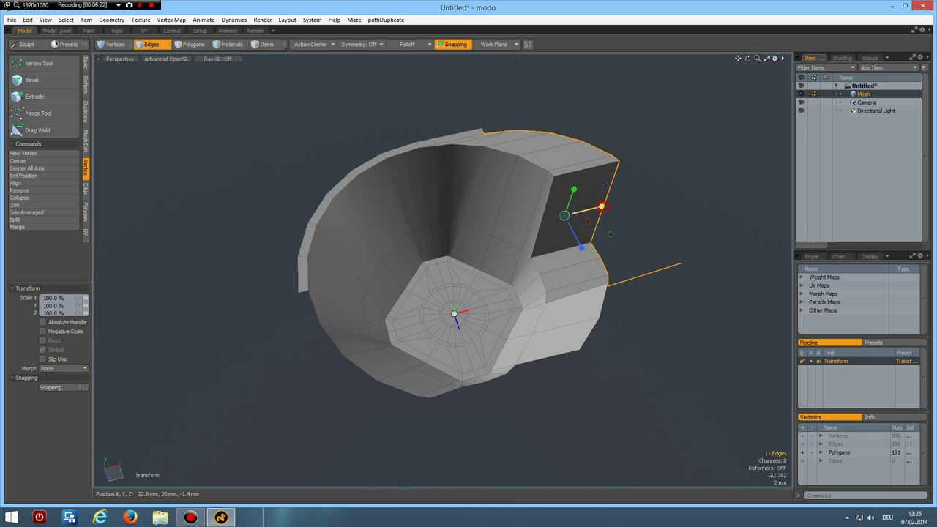
pyautogui.moveTo(601, 207); pyautogui.dragTo(564, 216)
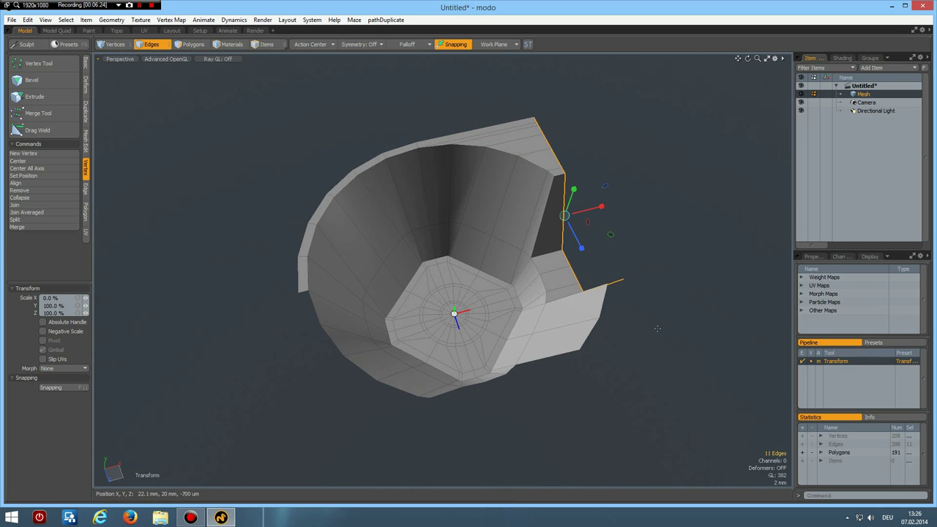
pyautogui.press('space')
# Extend the eleven open edges from the left rim end round to the flap's lower side by 11 mm in Z with Edge Extend.
pyautogui.click(304, 291)
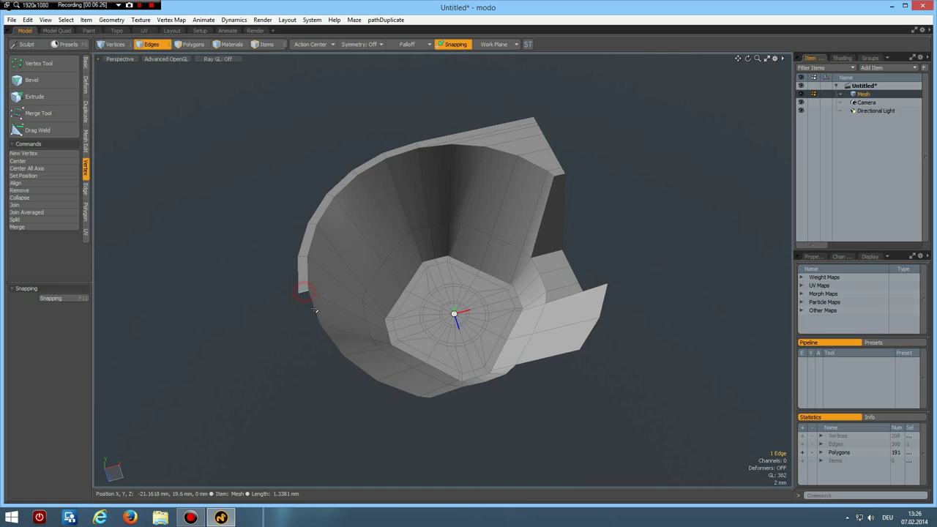
pyautogui.keyDown('shift'); pyautogui.click(314, 308); pyautogui.keyUp('shift')
pyautogui.press('Up')
pyautogui.press('Up')
pyautogui.press('Up')
pyautogui.press('Up')
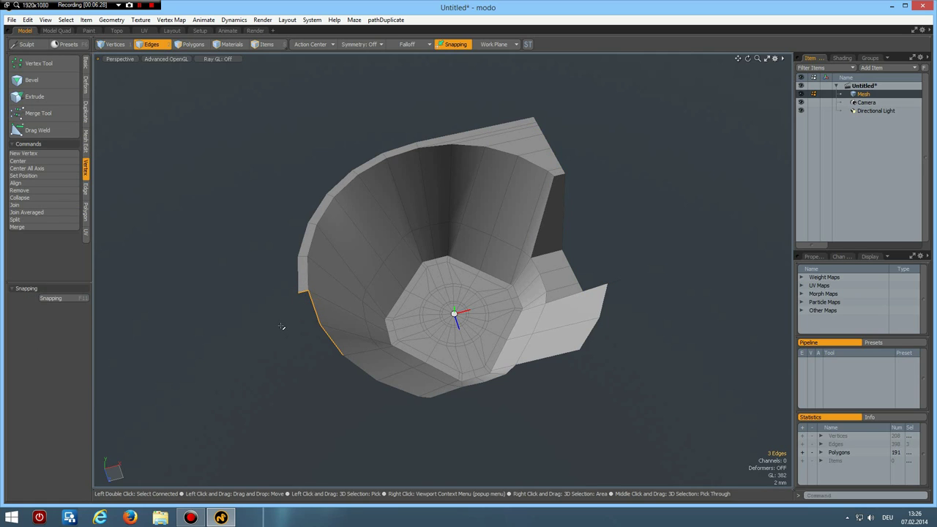
pyautogui.press('Up')
pyautogui.press('Up')
pyautogui.press('z')
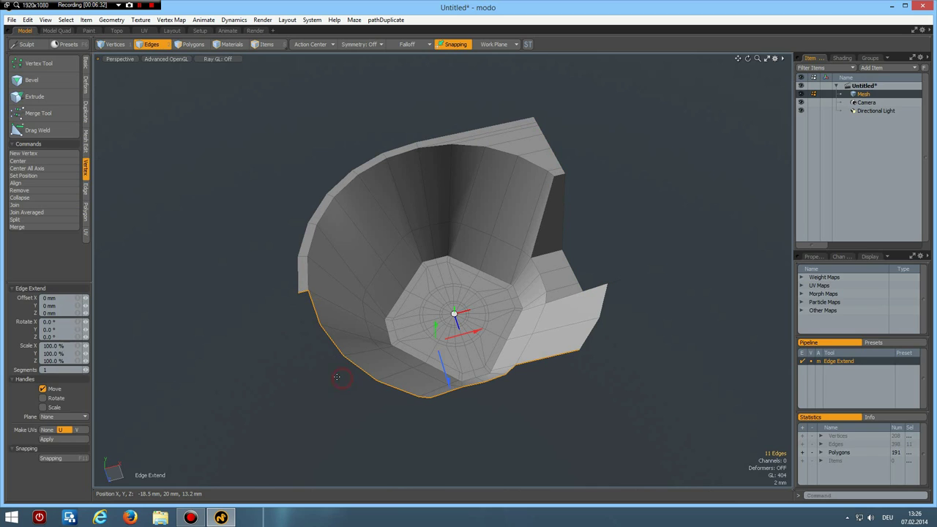
pyautogui.click(337, 377)
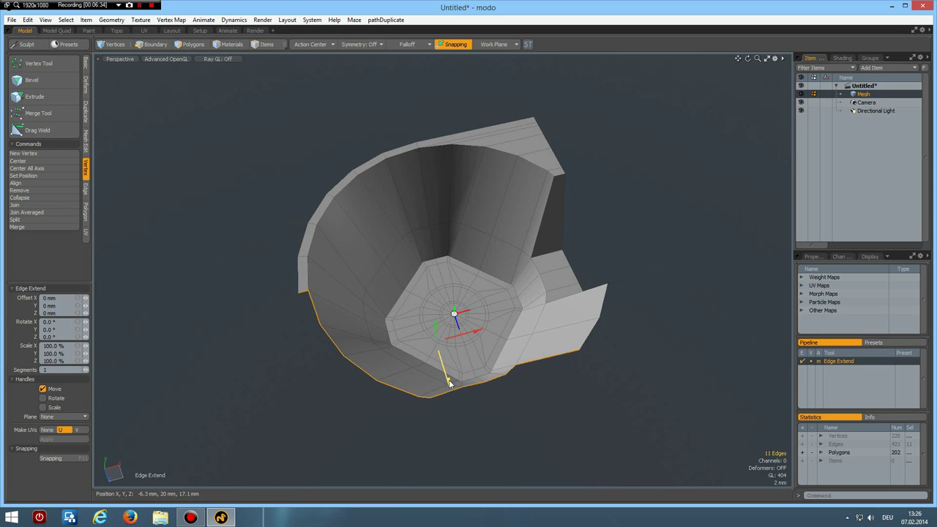
pyautogui.moveTo(448, 382); pyautogui.dragTo(461, 464)
pyautogui.click(66, 312)
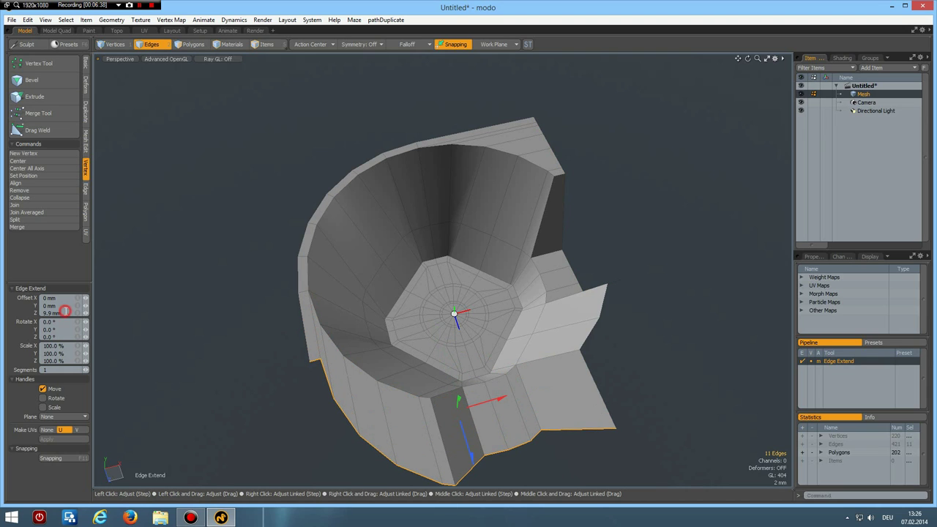
pyautogui.write('11')
pyautogui.press('Return')
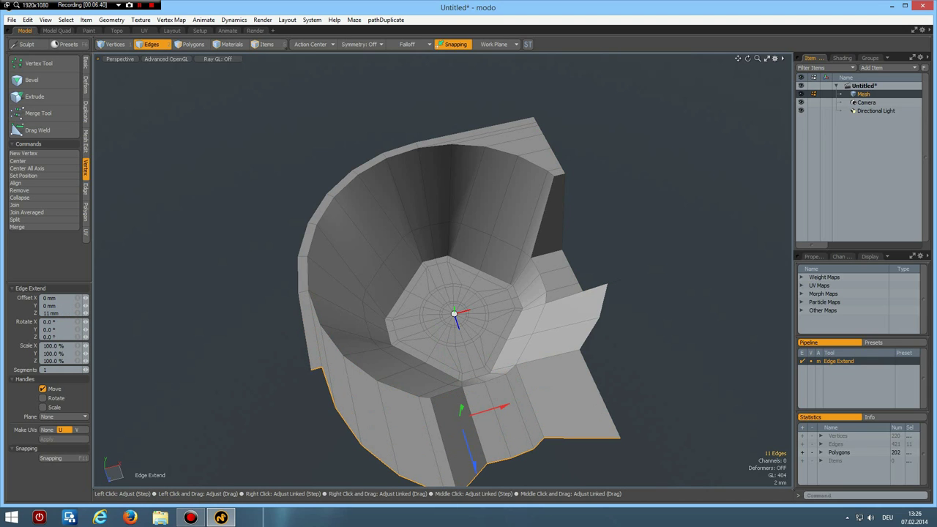
# Flatten the extended lower edges into one plane by scaling them to 0% in Z, and clear the selection.
pyautogui.press('y')
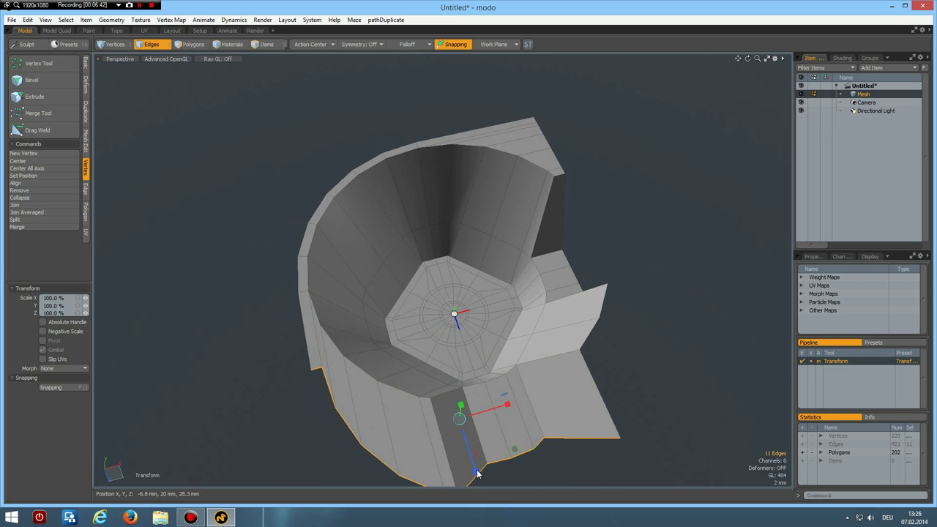
pyautogui.moveTo(476, 472); pyautogui.dragTo(459, 419)
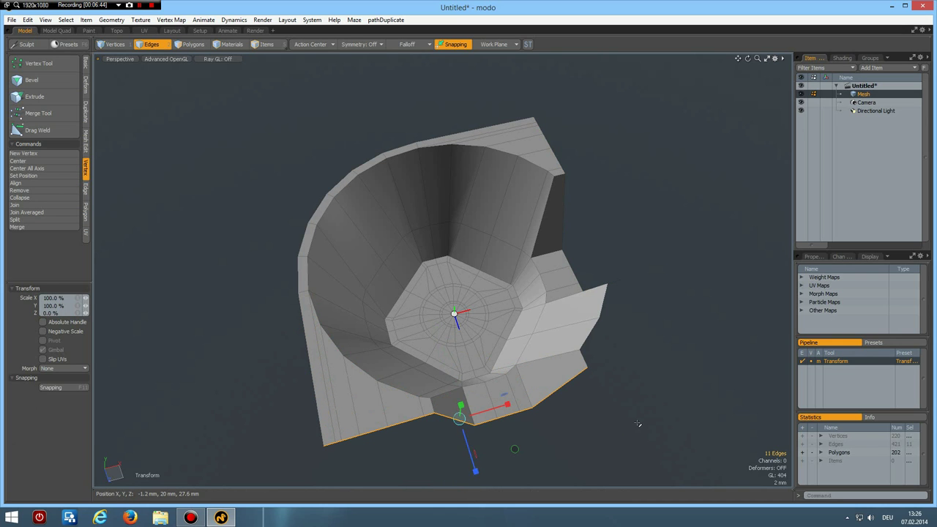
pyautogui.press('space')
pyautogui.click(629, 414)
# Bridge the two end edges of the extended borders across the tip of the lower-right flap with one segment.
pyautogui.keyDown('alt'); pyautogui.moveTo(613, 427); pyautogui.dragTo(601, 367); pyautogui.keyUp('alt')
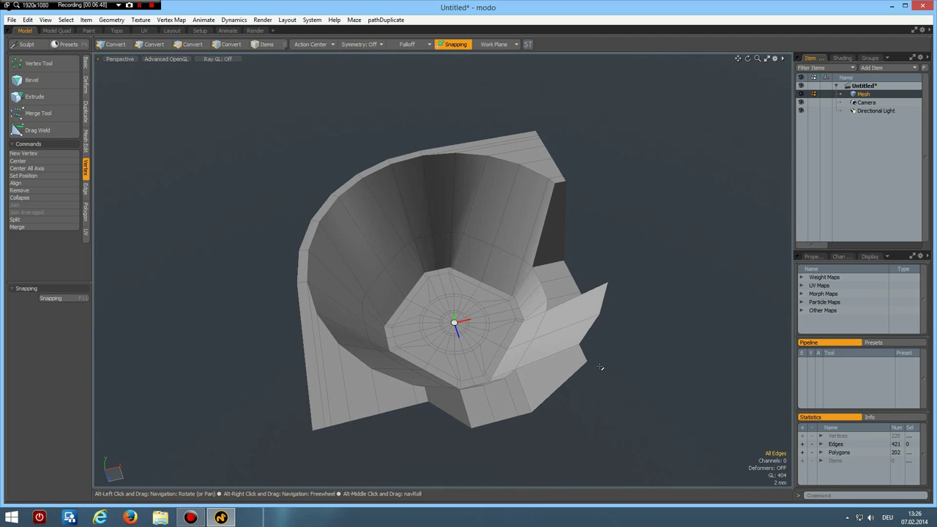
pyautogui.click(579, 353)
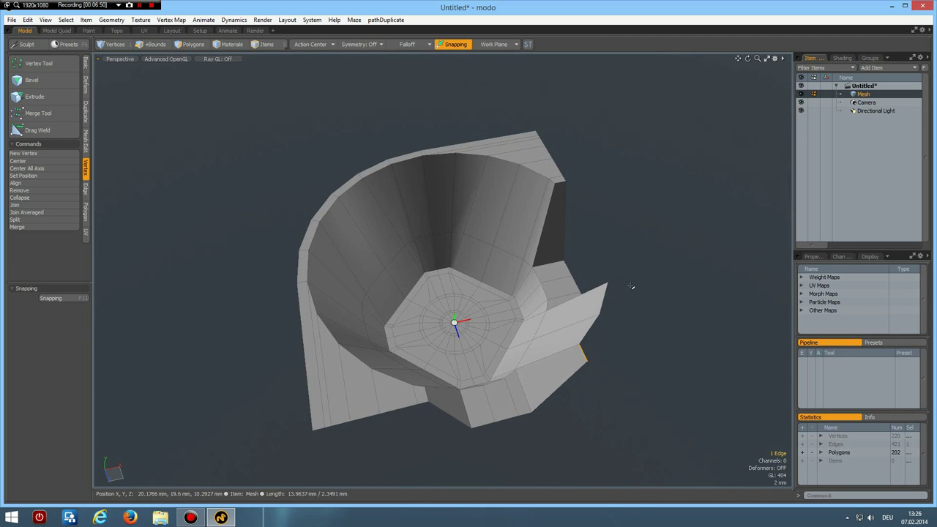
pyautogui.keyDown('alt'); pyautogui.moveTo(653, 373); pyautogui.dragTo(617, 339); pyautogui.keyUp('alt')
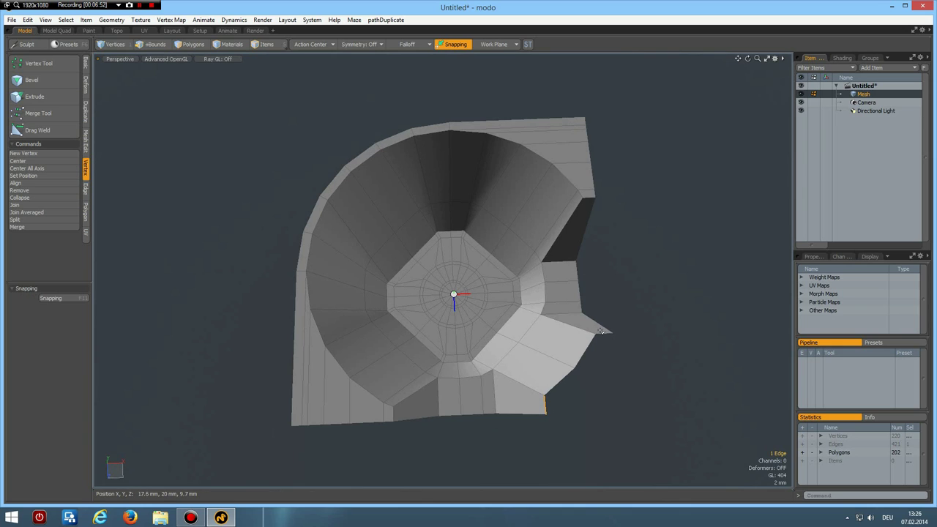
pyautogui.keyDown('shift'); pyautogui.click(602, 331); pyautogui.keyUp('shift')
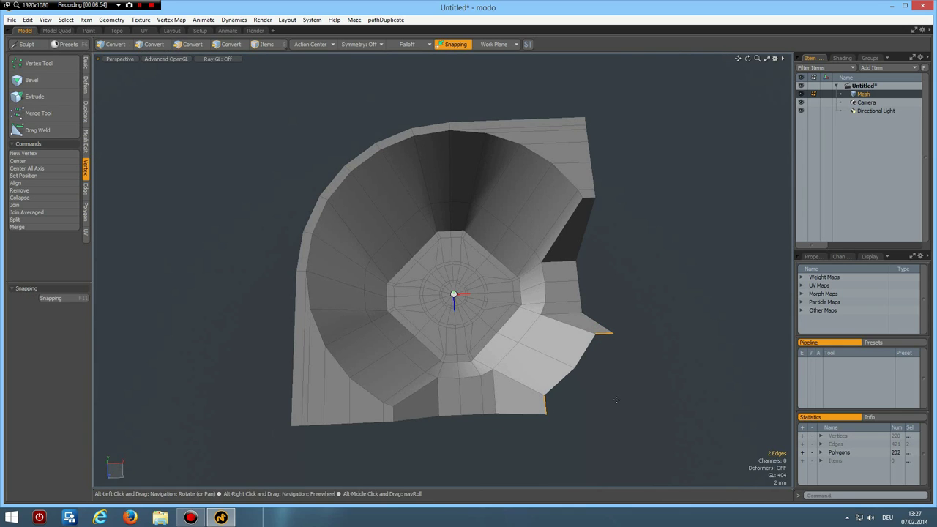
pyautogui.hotkey('alt', 'b')
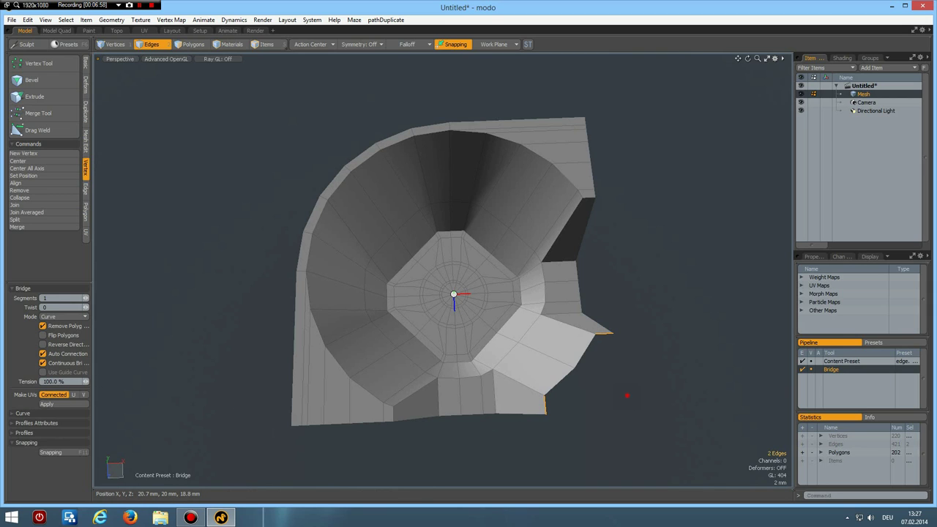
pyautogui.click(627, 396)
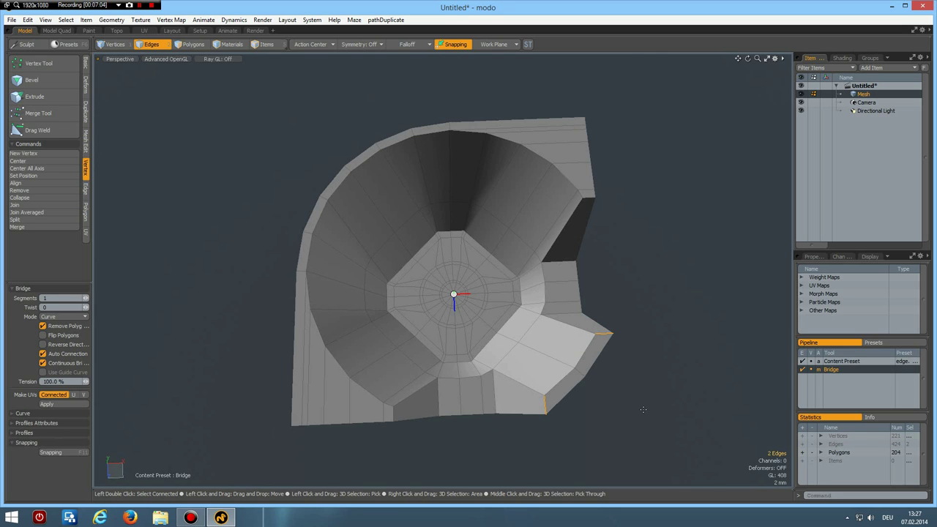
# Move the bridge's outer middle vertex about 4.27 mm in X and 4.47 mm in Z to square off the lower-right corner.
pyautogui.press('KP_1')
pyautogui.keyDown('alt'); pyautogui.keyDown('shift'); pyautogui.moveTo(652, 409); pyautogui.dragTo(603, 349); pyautogui.keyUp('shift'); pyautogui.keyUp('alt')
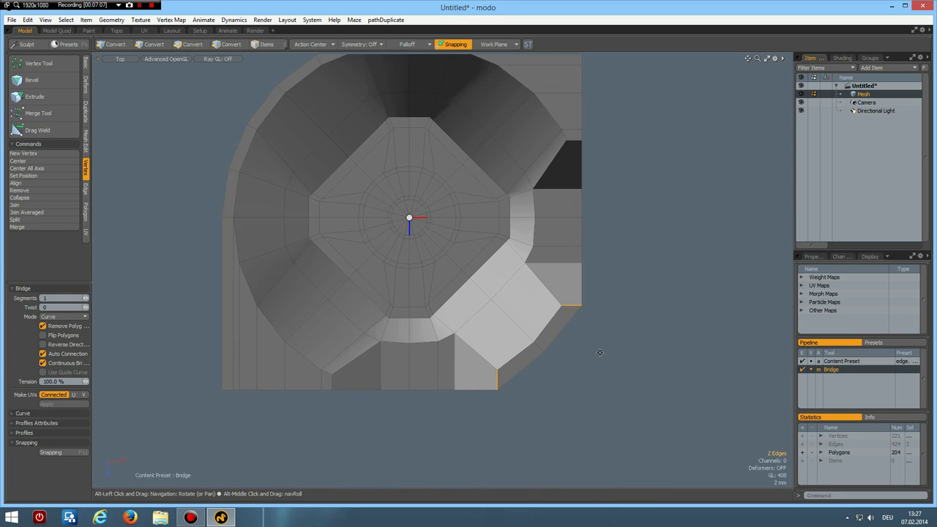
pyautogui.press('1')
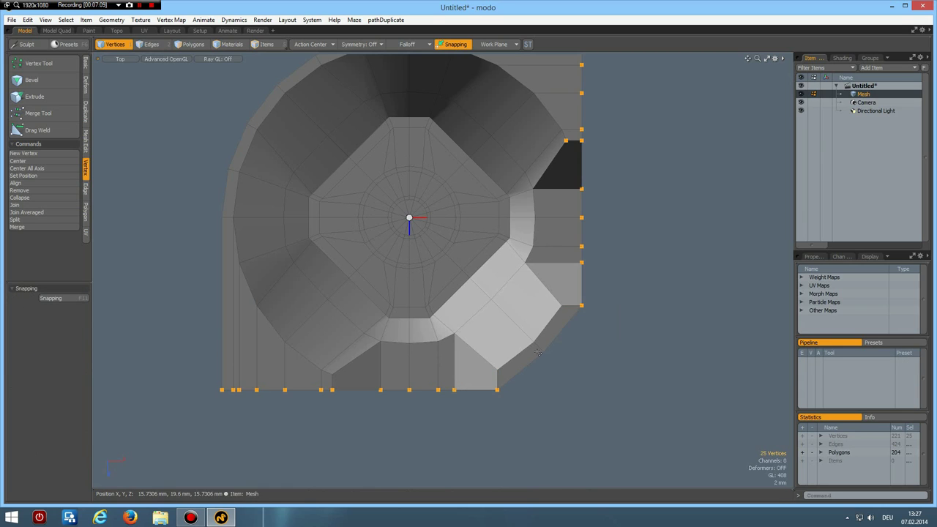
pyautogui.click(546, 353)
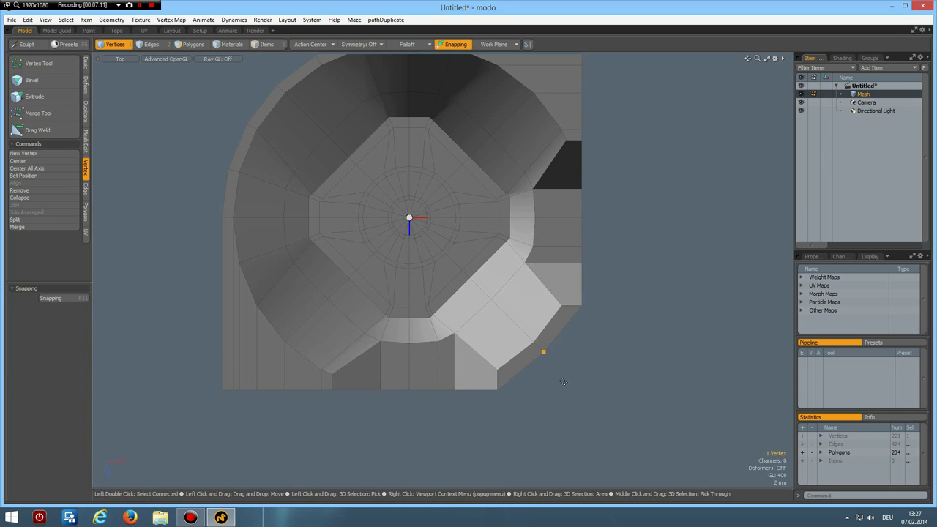
pyautogui.press('y')
pyautogui.moveTo(590, 398); pyautogui.dragTo(627, 436)
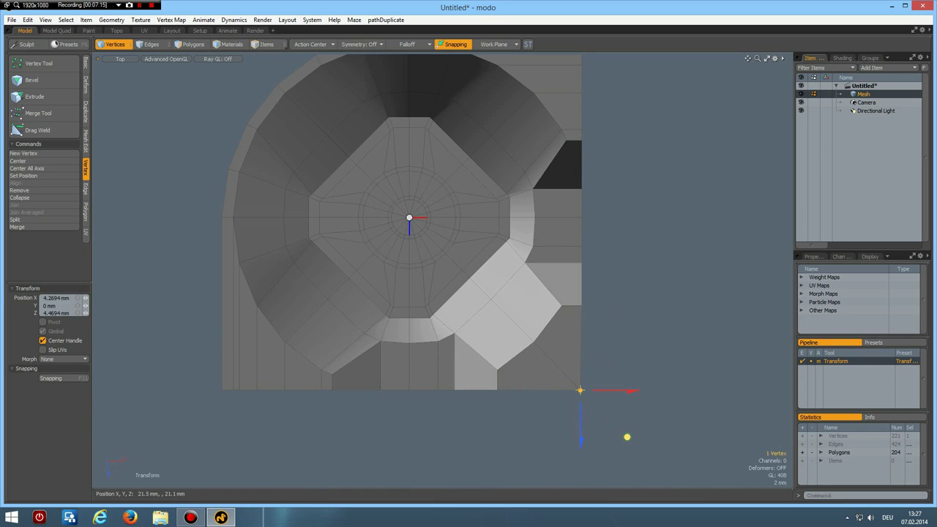
pyautogui.press('q')
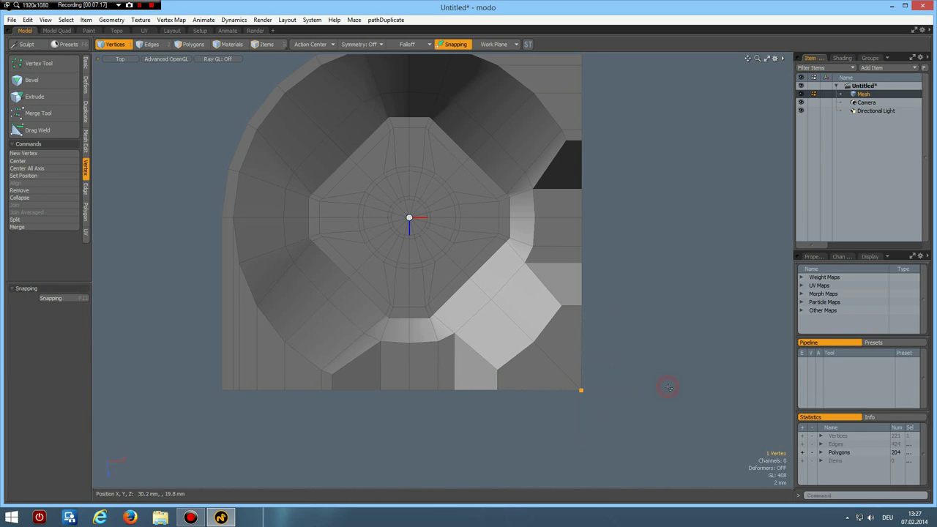
pyautogui.click(667, 387)
pyautogui.scroll(-2, 668, 387)
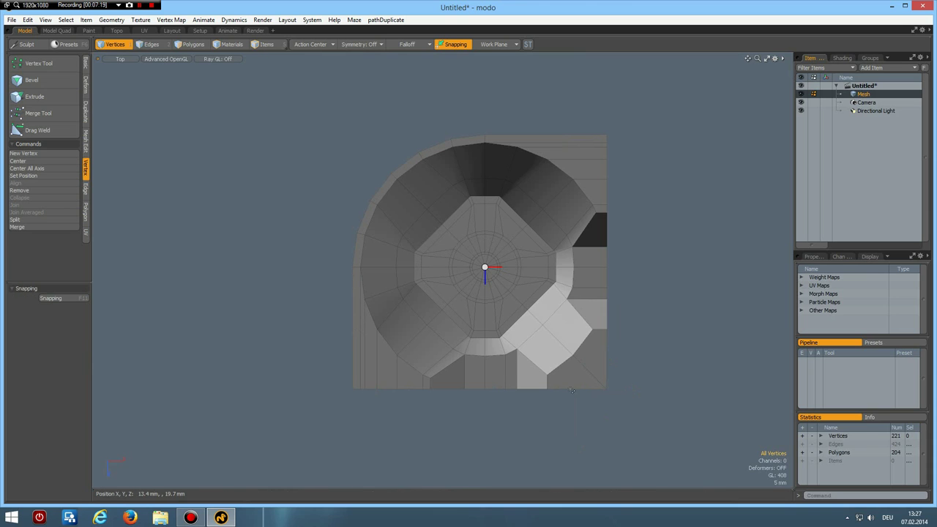
# Extrude the two polygons at the tip of the lower-right flap 15 mm upward in Y.
pyautogui.press('3')
pyautogui.moveTo(586, 372); pyautogui.dragTo(603, 363)
pyautogui.hotkey('ctrl', 'space')
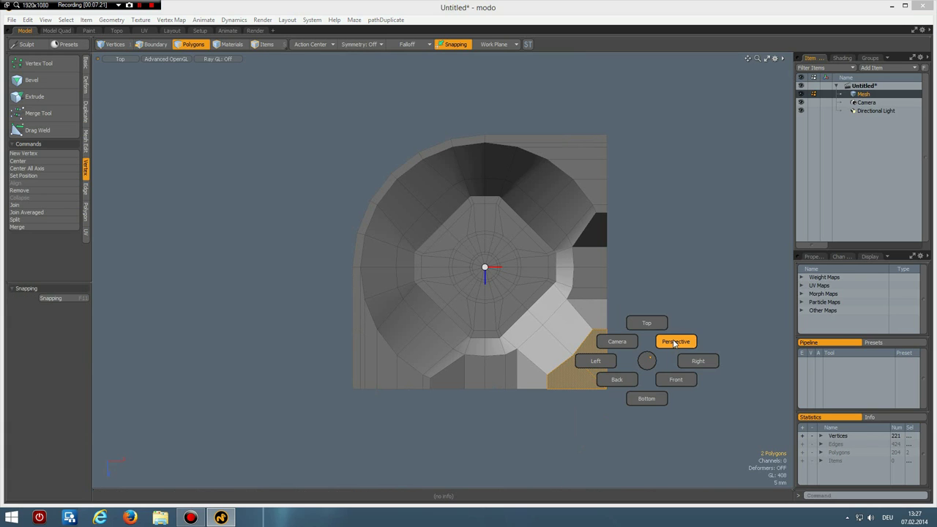
pyautogui.click(672, 341)
pyautogui.keyDown('alt'); pyautogui.moveTo(553, 316); pyautogui.dragTo(568, 208); pyautogui.keyUp('alt')
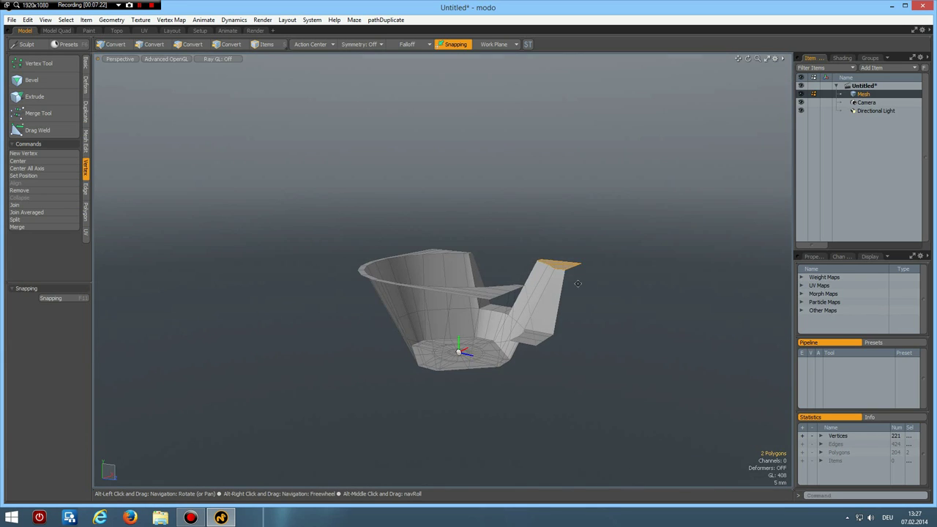
pyautogui.keyDown('alt'); pyautogui.keyDown('shift'); pyautogui.moveTo(571, 338); pyautogui.dragTo(563, 412); pyautogui.keyUp('shift'); pyautogui.keyUp('alt')
pyautogui.scroll(3, 549, 341)
pyautogui.scroll(-1, 551, 341)
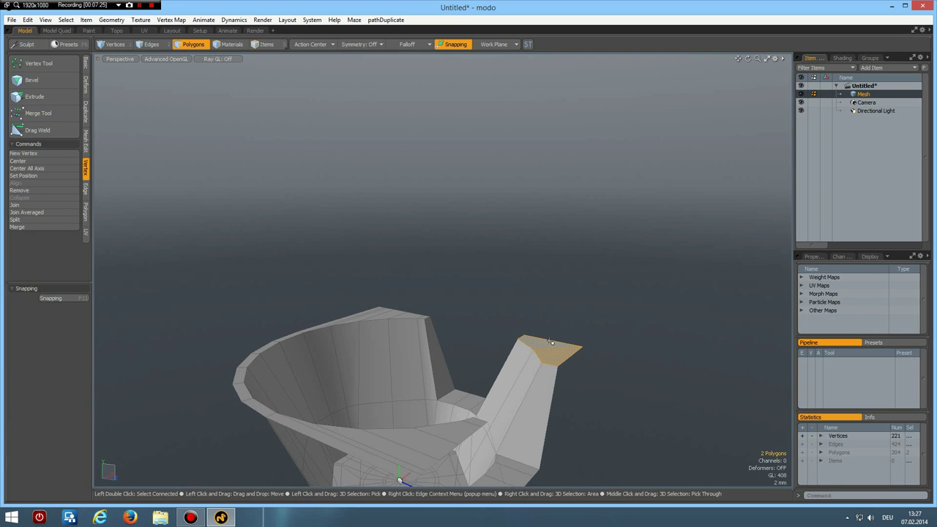
pyautogui.hotkey('shift', 'x')
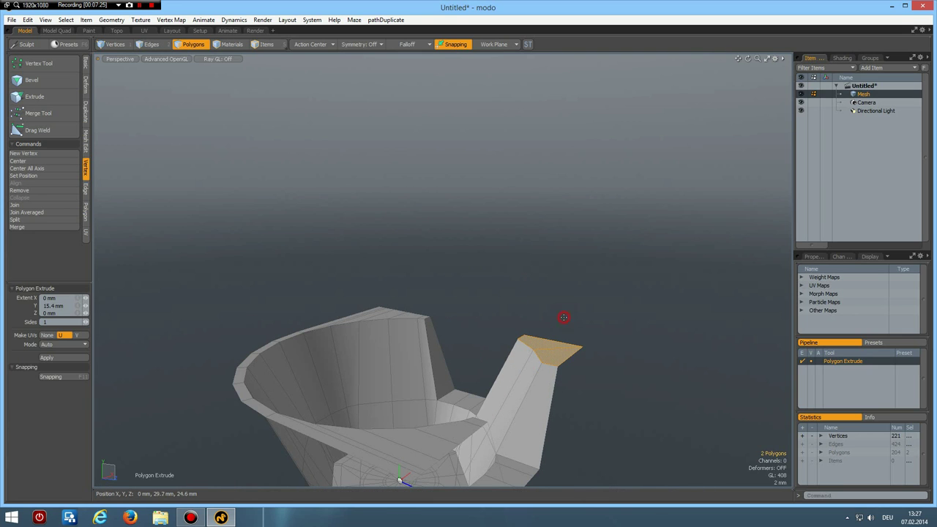
pyautogui.moveTo(543, 315); pyautogui.dragTo(544, 213)
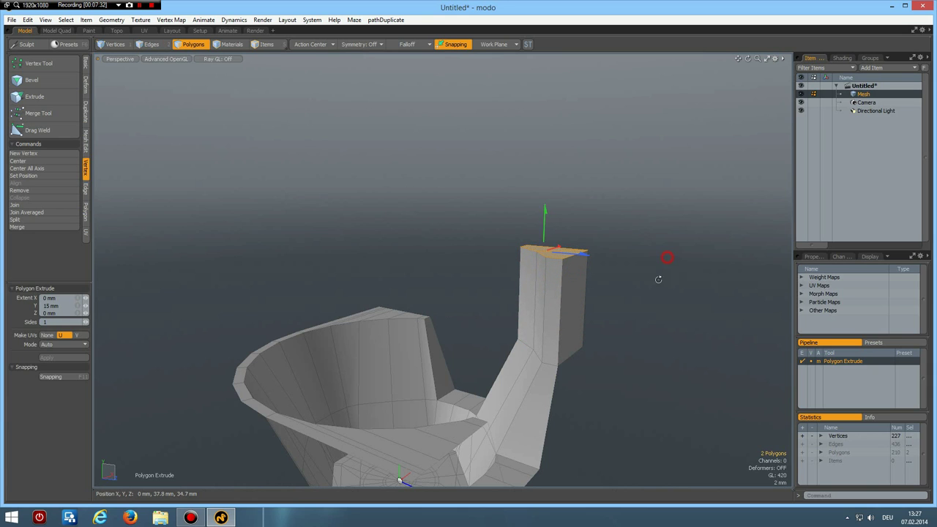
# Scale the extruded post's top polygons to 49% in X and Z.
pyautogui.keyDown('alt'); pyautogui.moveTo(658, 278); pyautogui.dragTo(646, 308); pyautogui.keyUp('alt')
pyautogui.press('y')
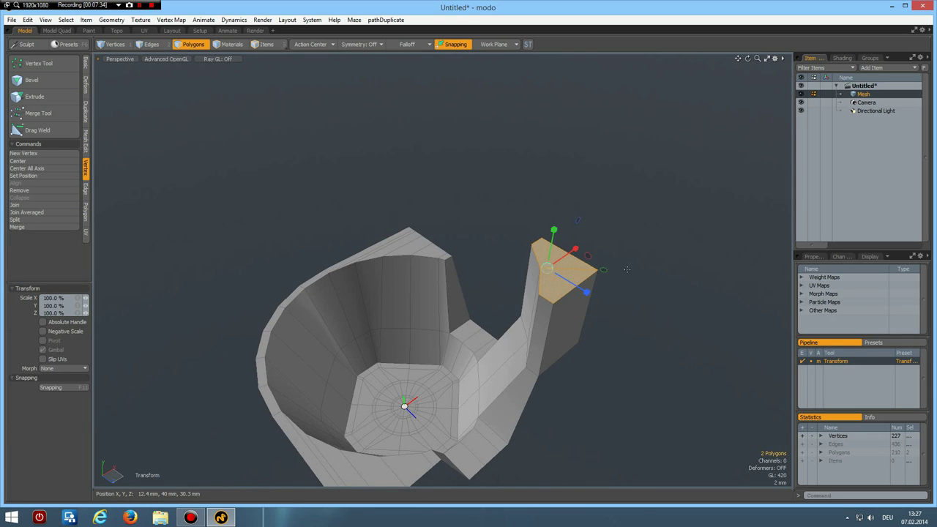
pyautogui.moveTo(604, 270); pyautogui.dragTo(575, 271)
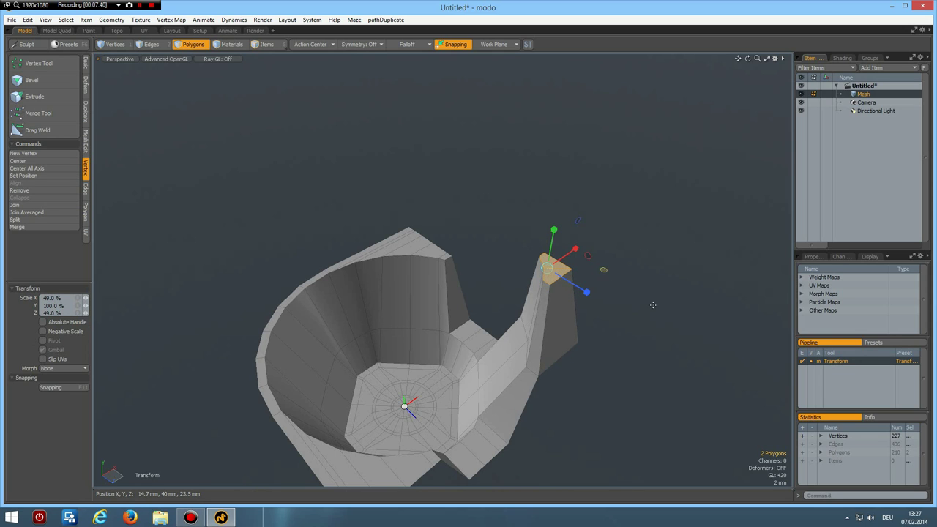
# Move the post's top about 2.47 mm in X and 2.55 mm in Z into the outer corner, and clear the selection.
pyautogui.hotkey('ctrl', '1')
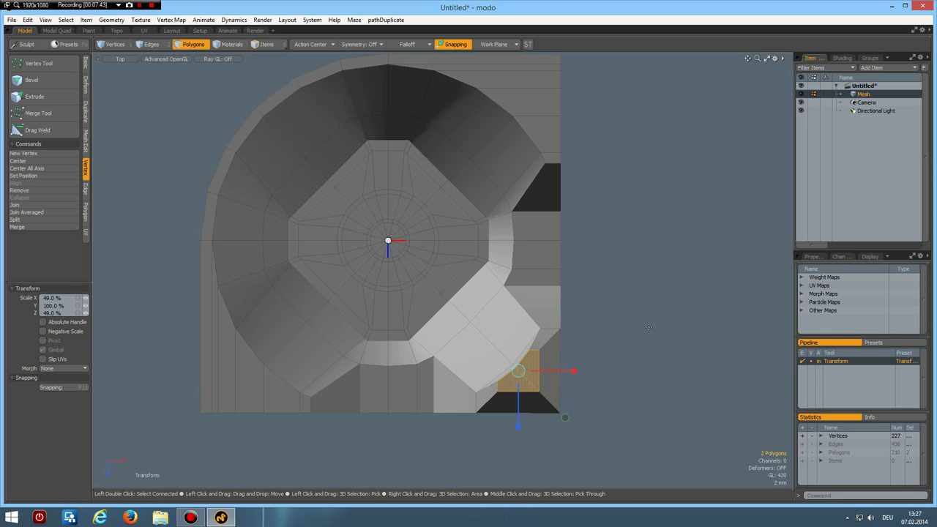
pyautogui.press('w')
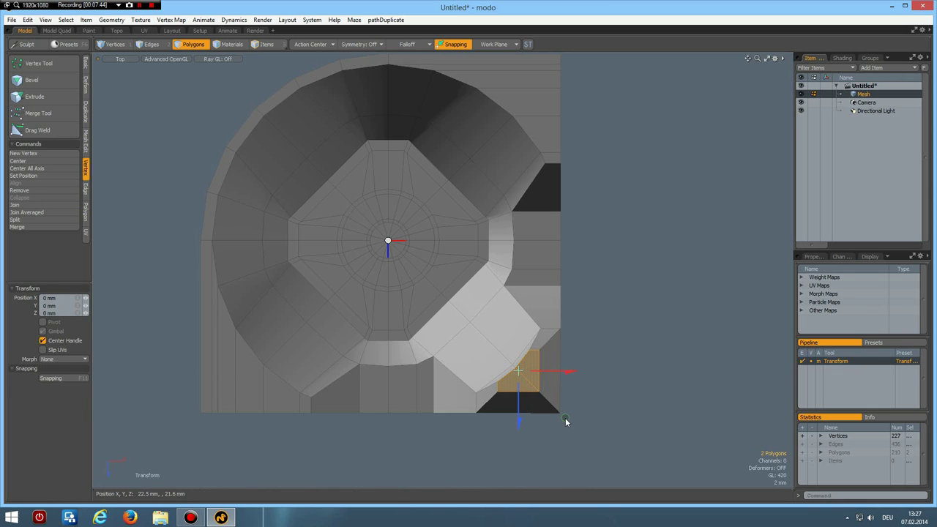
pyautogui.moveTo(565, 418); pyautogui.dragTo(586, 439)
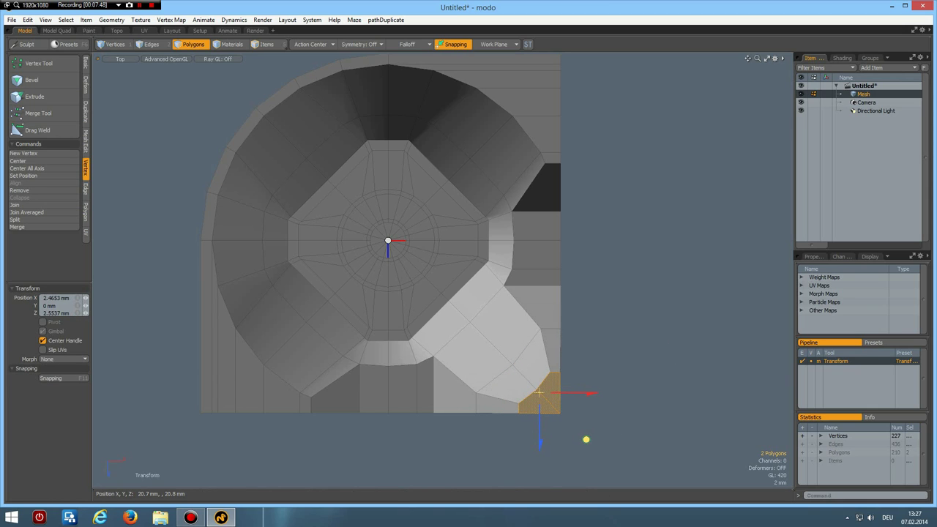
pyautogui.press('space')
pyautogui.click(642, 420)
# Delete the two large outer side polygons of the extruded corner post.
pyautogui.hotkey('ctrl', 'space')
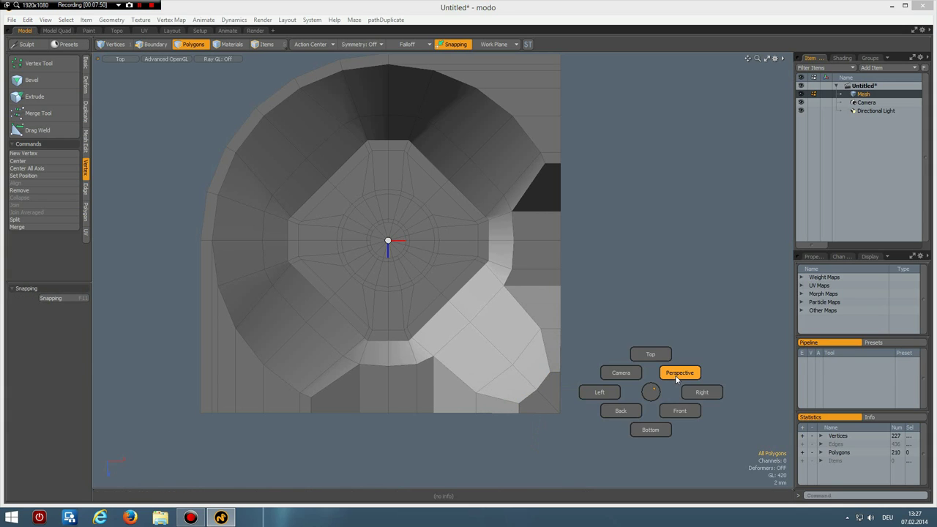
pyautogui.click(676, 377)
pyautogui.click(626, 426)
pyautogui.keyDown('alt'); pyautogui.moveTo(615, 412); pyautogui.dragTo(561, 398); pyautogui.keyUp('alt')
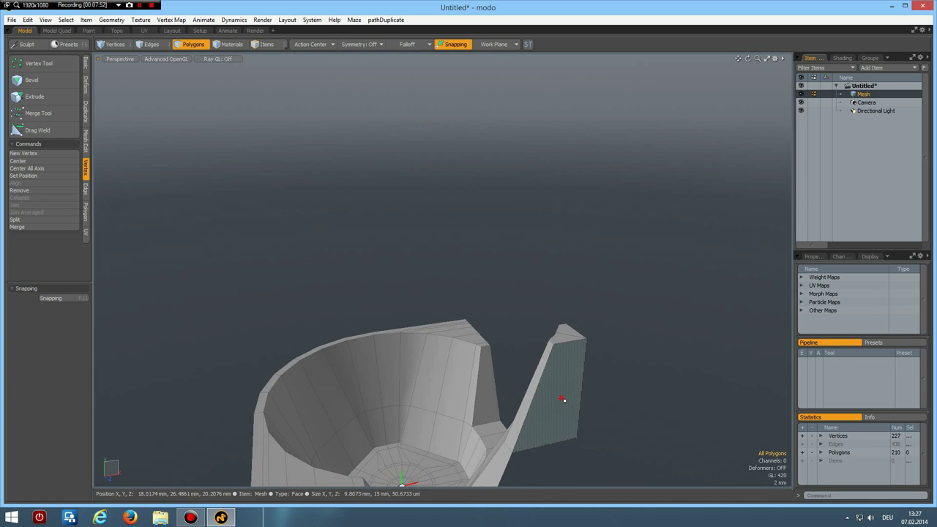
pyautogui.click(560, 398)
pyautogui.keyDown('alt'); pyautogui.moveTo(642, 408); pyautogui.dragTo(376, 410); pyautogui.keyUp('alt')
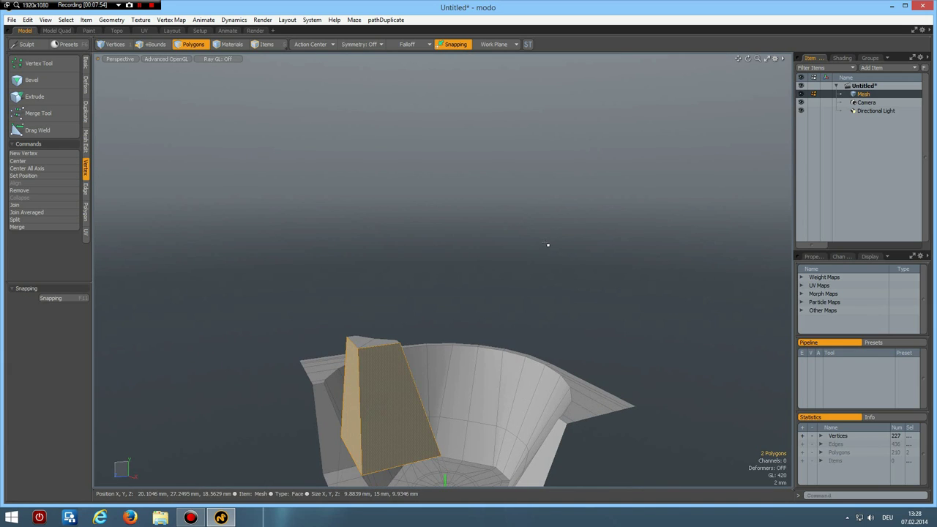
pyautogui.press('Delete')
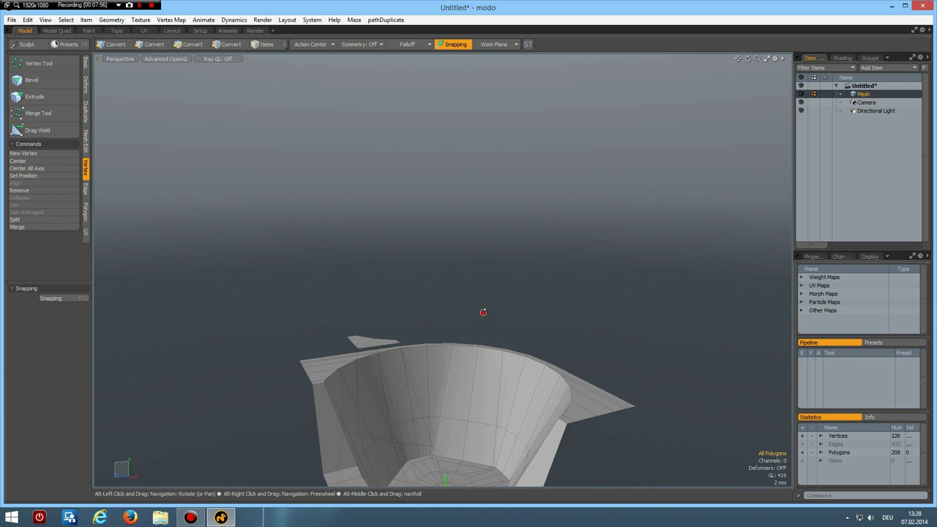
# Show the work plane grid and view the whole mesh from the top.
pyautogui.keyDown('alt'); pyautogui.moveTo(547, 337); pyautogui.dragTo(609, 411); pyautogui.keyUp('alt')
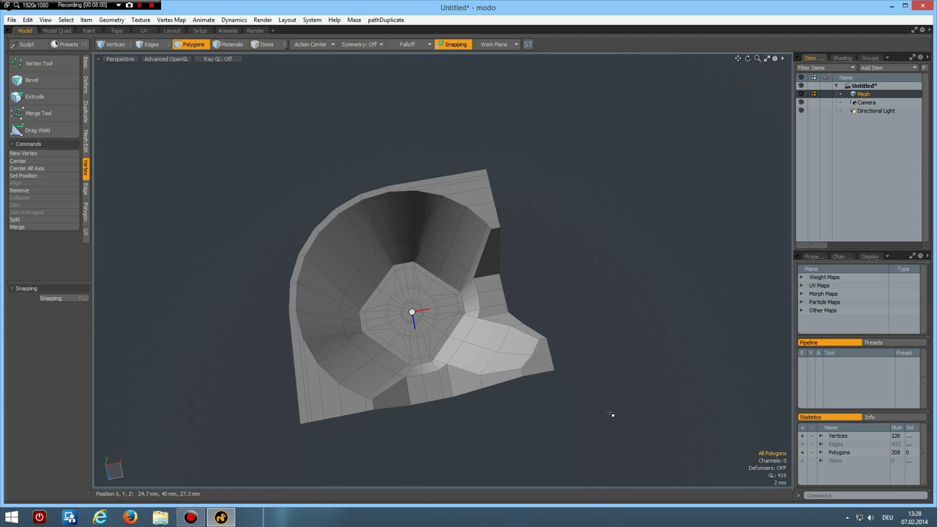
pyautogui.hotkey('ctrl', '3')
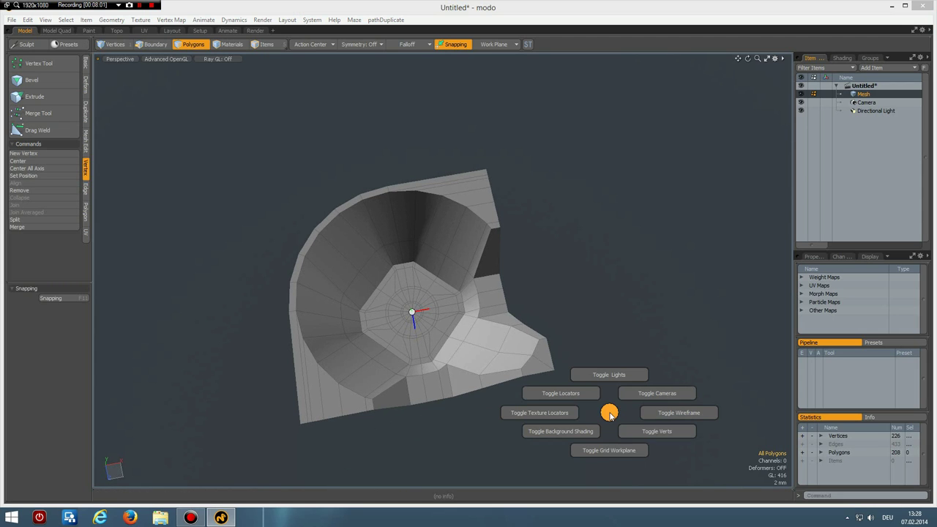
pyautogui.click(606, 451)
pyautogui.press('KP_1')
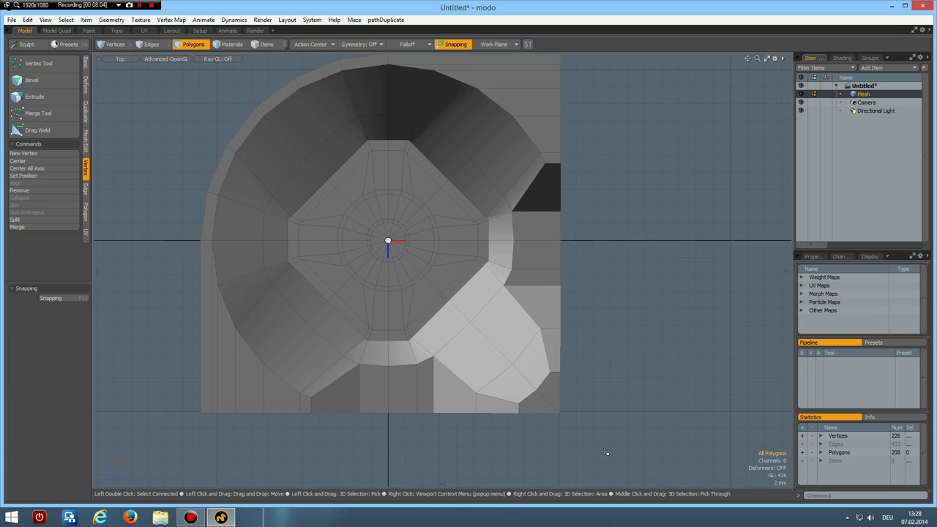
pyautogui.scroll(-3, 637, 374)
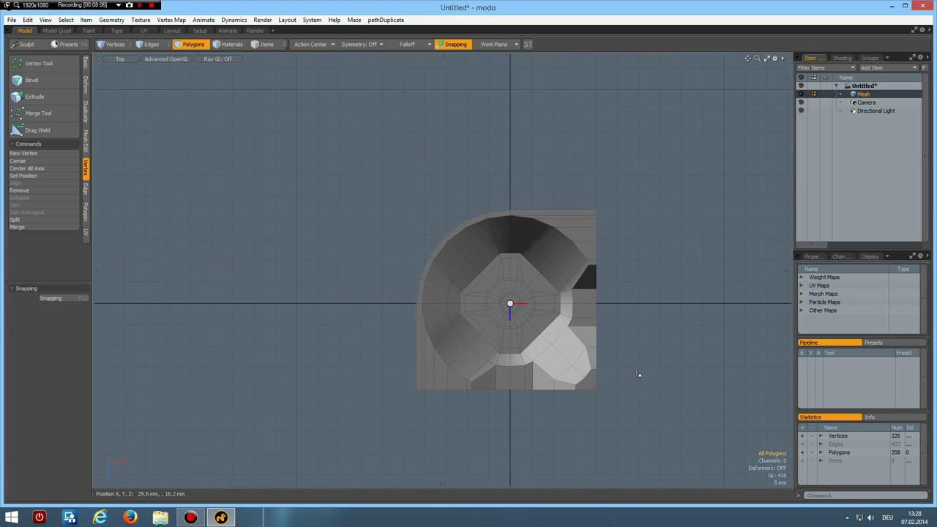
# Switch the viewport to Wireframe and move the whole mesh -19.6 mm in X and Z.
pyautogui.press('w')
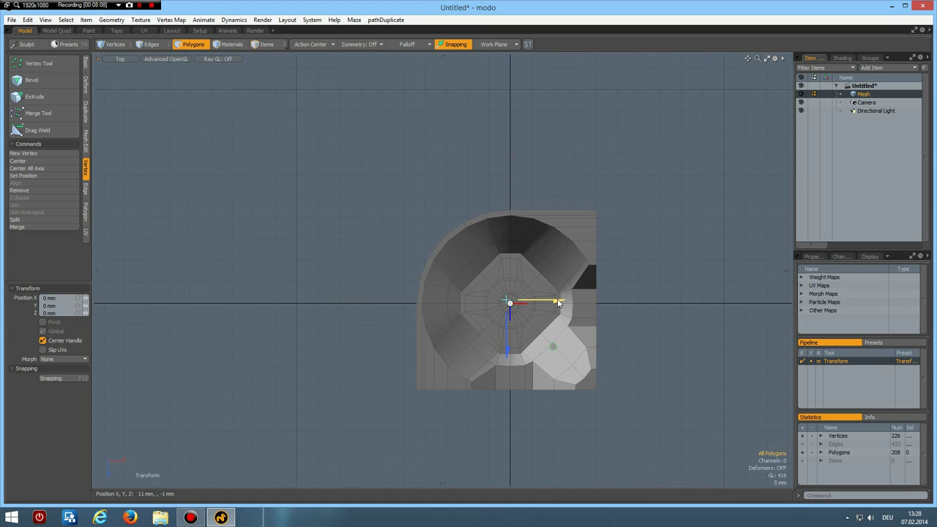
pyautogui.moveTo(556, 303); pyautogui.dragTo(510, 302)
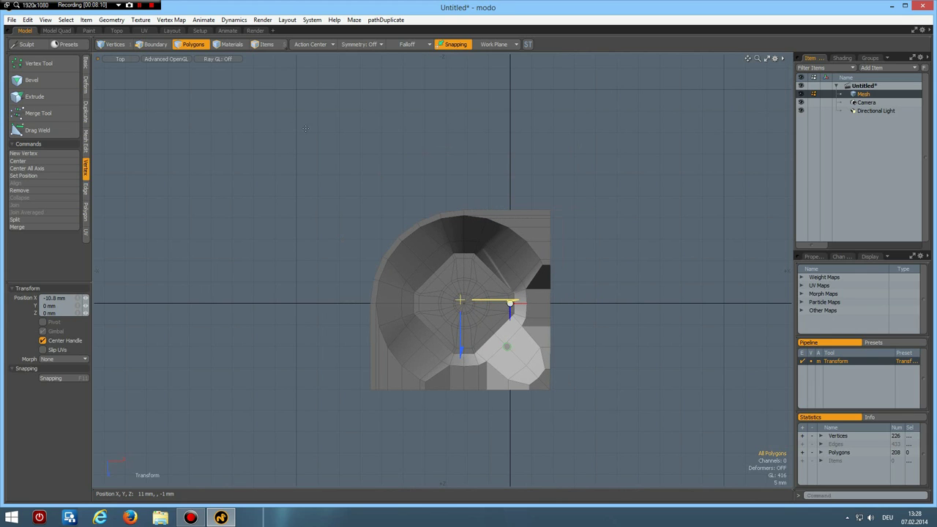
pyautogui.click(169, 59)
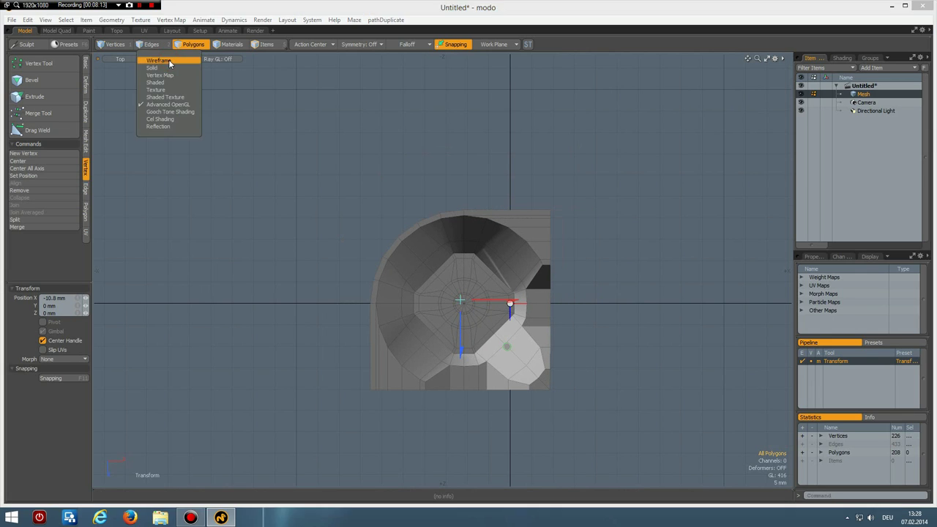
pyautogui.click(157, 85)
pyautogui.moveTo(510, 301); pyautogui.dragTo(475, 300)
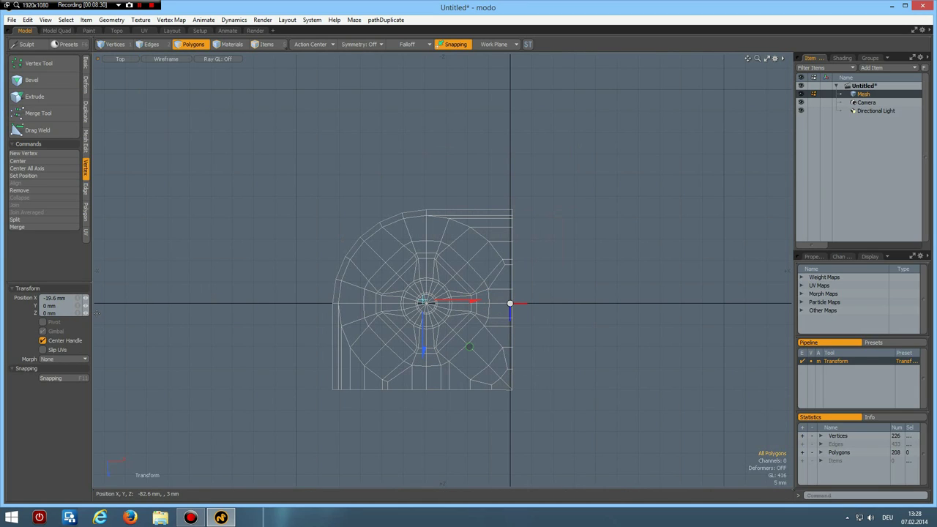
pyautogui.click(61, 313)
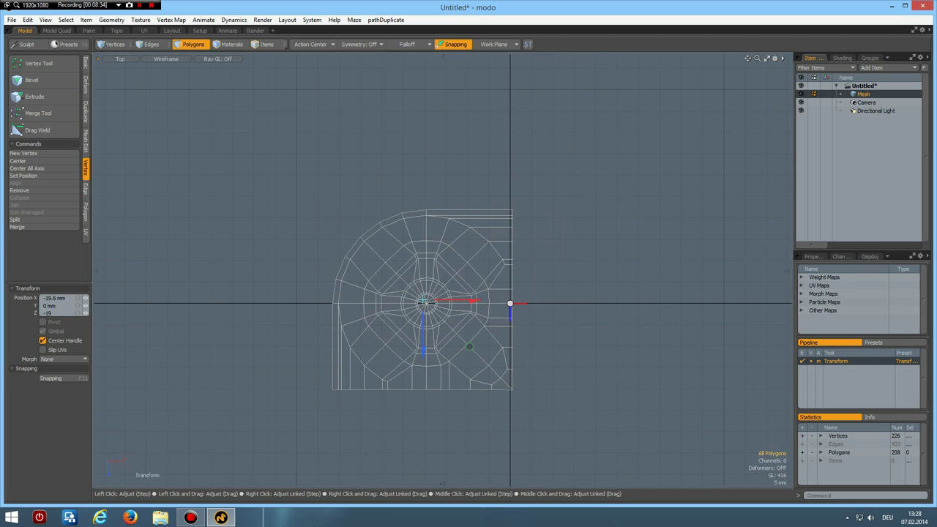
pyautogui.press('Return')
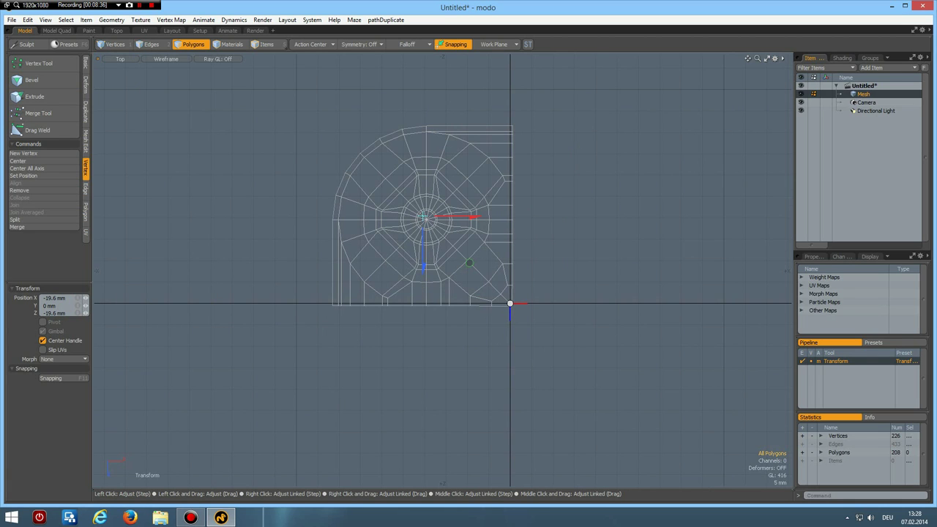
# Select the 13 edges along the mesh's lower straight border and set their vertex position to 0 mm in Z.
pyautogui.scroll(2, 410, 344)
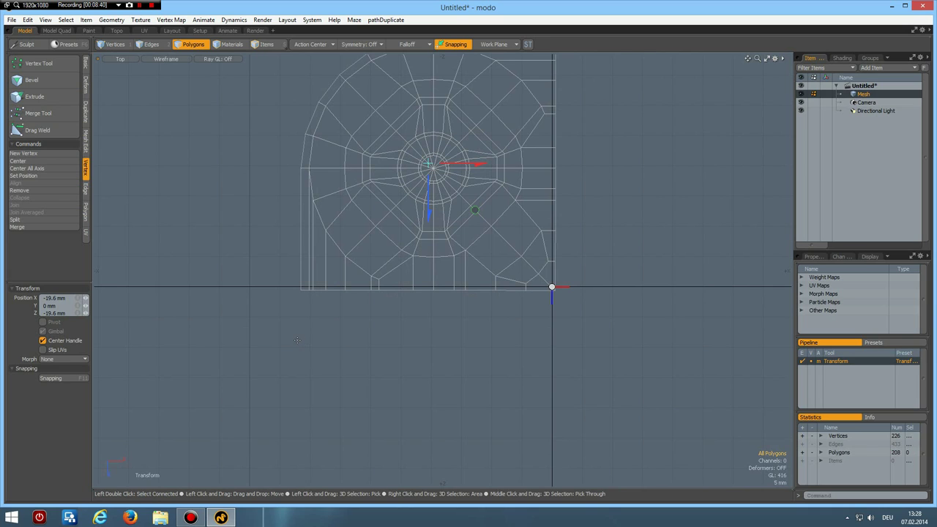
pyautogui.press('2')
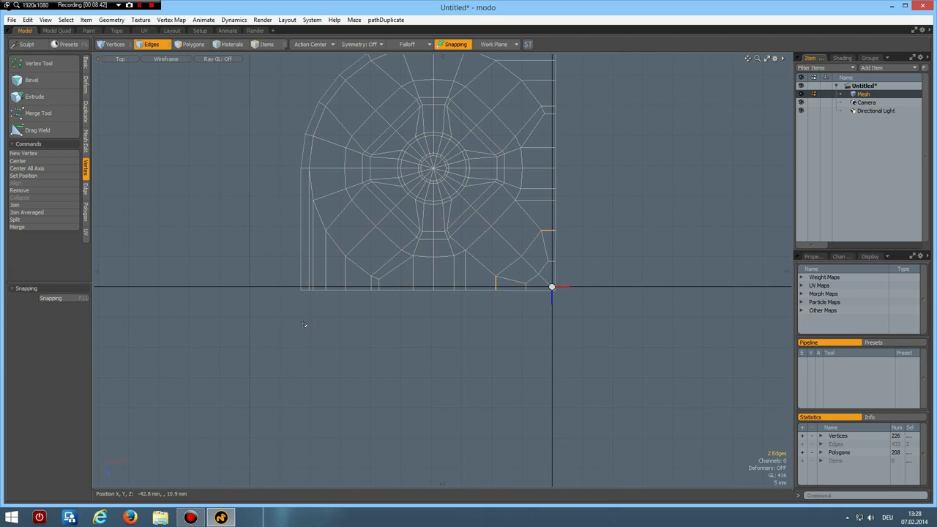
pyautogui.moveTo(293, 353)
pyautogui.mouseDown(button='right')
pyautogui.moveTo(312, 300)
pyautogui.moveTo(583, 289)
pyautogui.mouseUp(button='right')
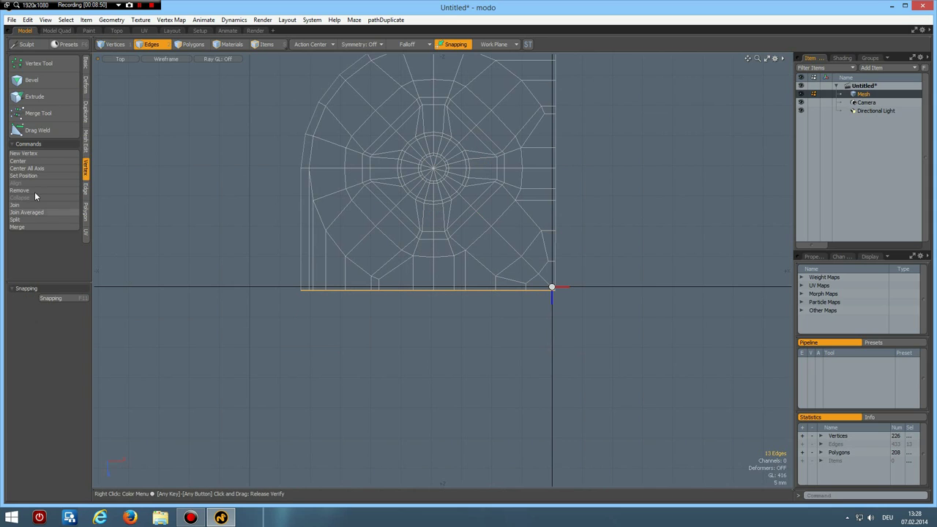
pyautogui.click(36, 176)
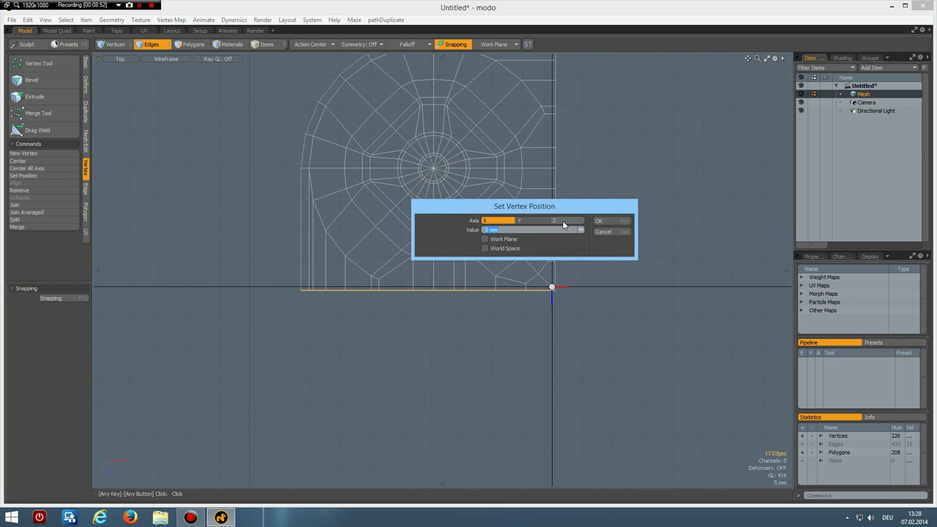
pyautogui.click(563, 221)
pyautogui.click(598, 220)
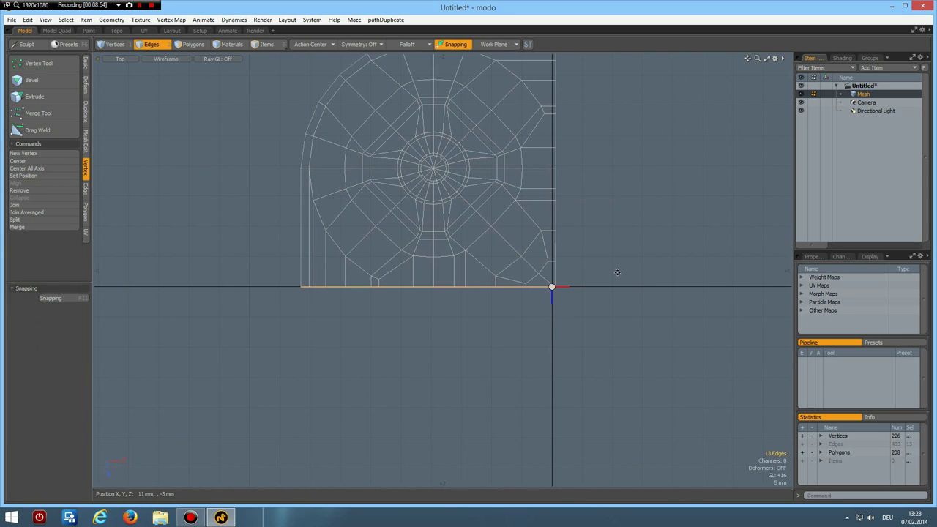
# Select the 13 edges along the mesh's right straight border and set their vertex position to 0 mm in X.
pyautogui.keyDown('alt'); pyautogui.moveTo(611, 288); pyautogui.dragTo(589, 373); pyautogui.keyUp('alt')
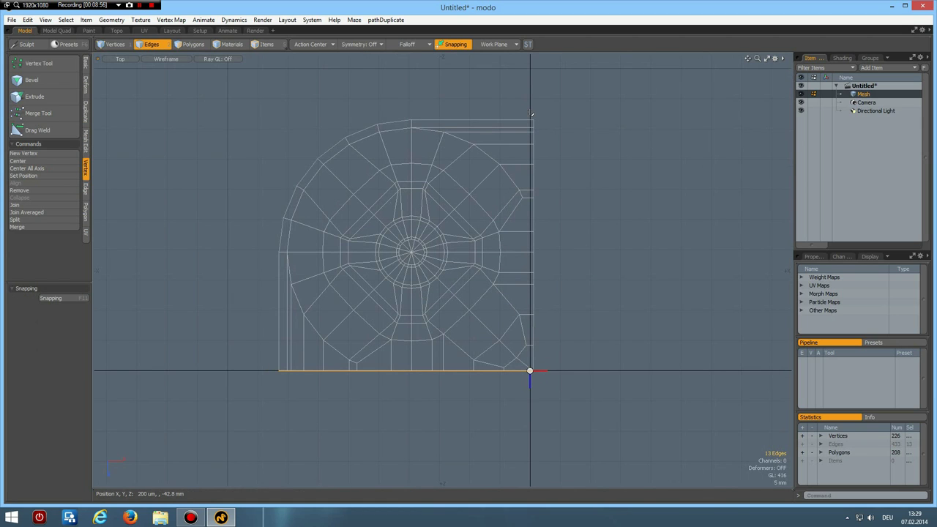
pyautogui.moveTo(531, 113); pyautogui.dragTo(593, 410)
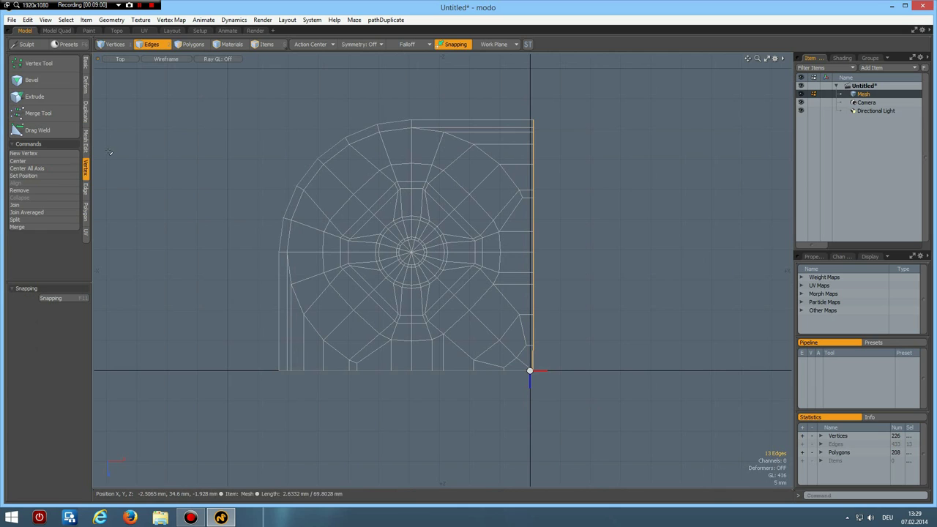
pyautogui.click(30, 176)
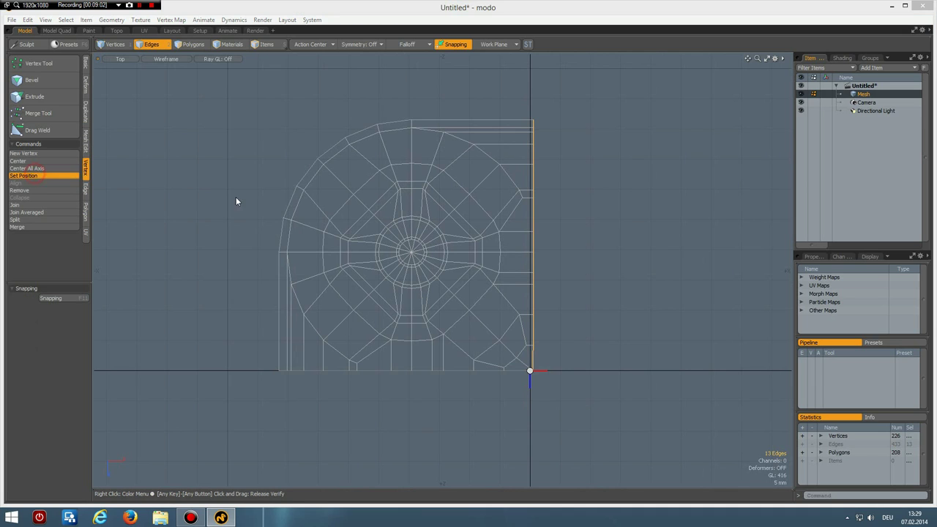
pyautogui.click(510, 222)
pyautogui.click(617, 221)
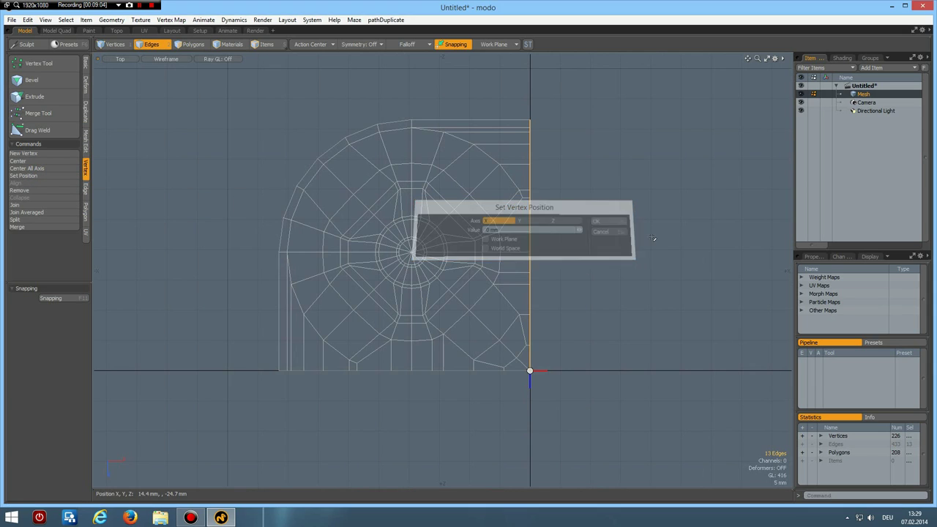
# Switch to a perspective view with Advanced OpenGL shading and hide the work plane grid.
pyautogui.press('3')
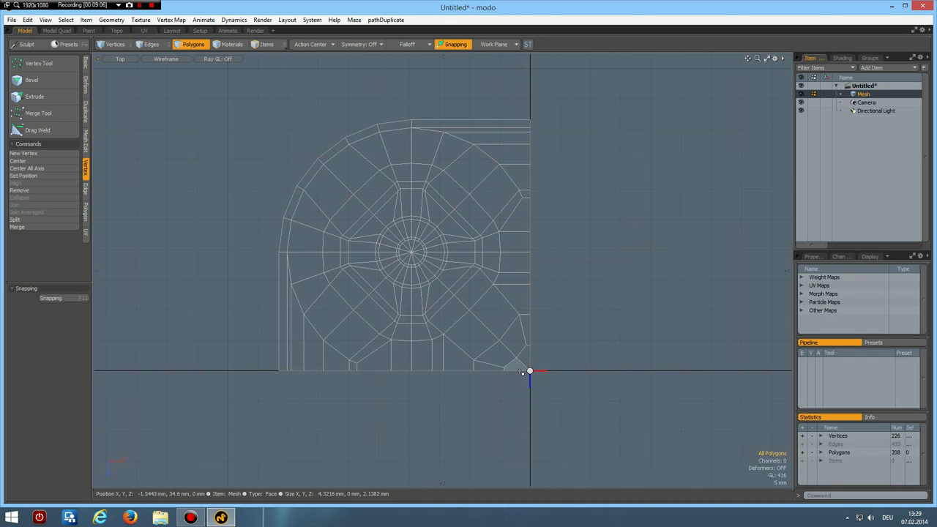
pyautogui.scroll(2, 529, 372)
pyautogui.scroll(-2, 529, 372)
pyautogui.hotkey('ctrl', 'space')
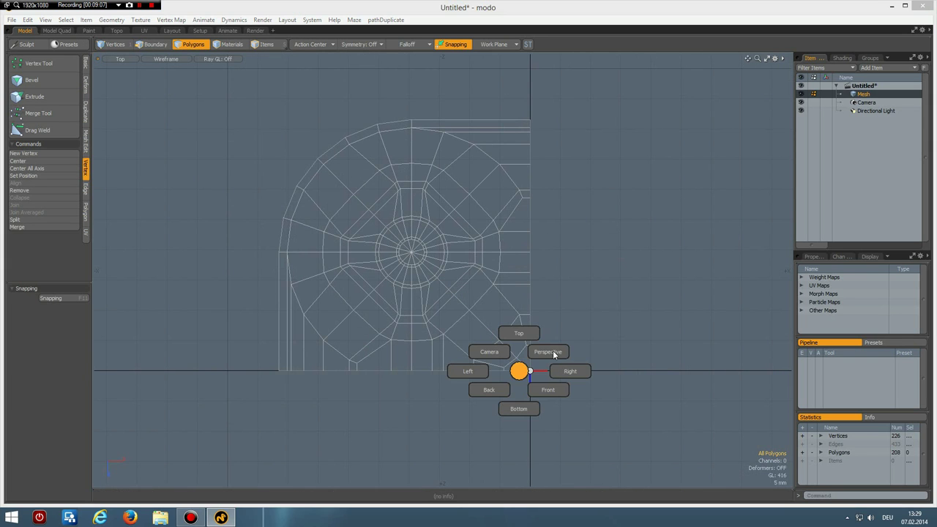
pyautogui.click(551, 350)
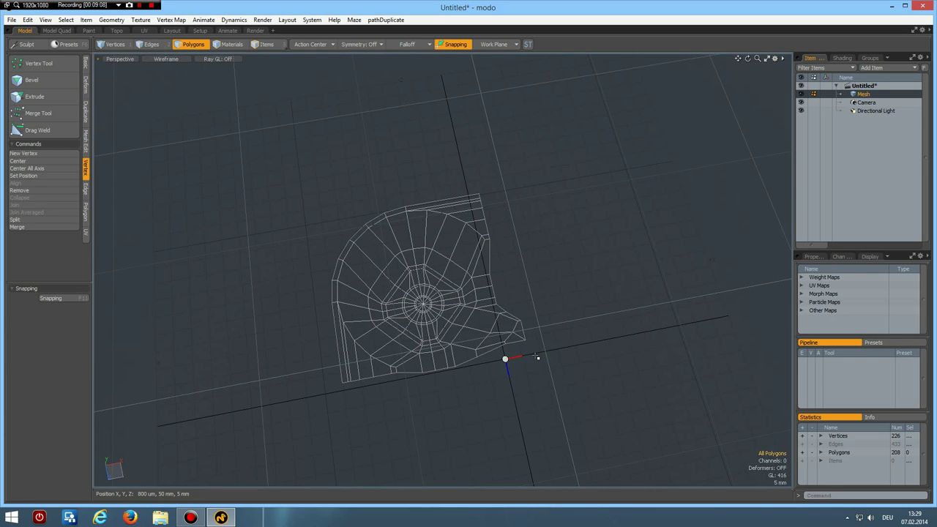
pyautogui.click(167, 60)
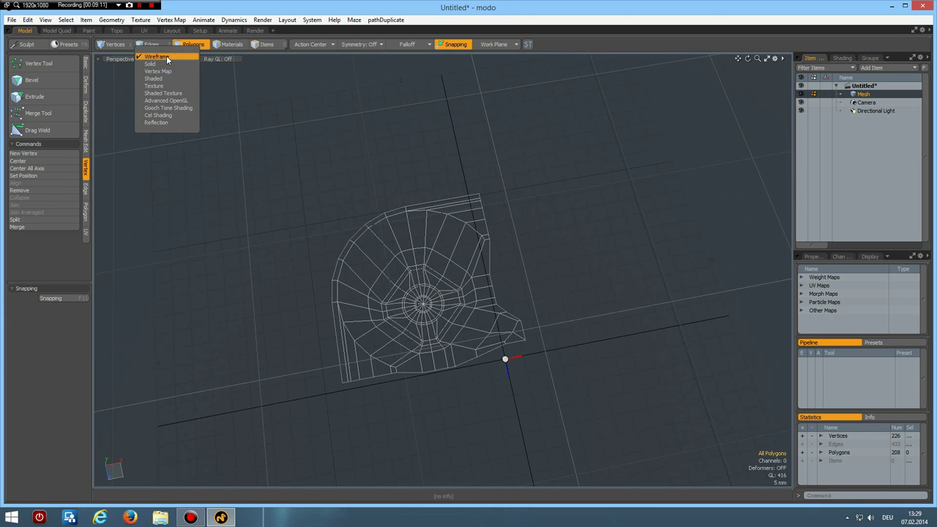
pyautogui.click(170, 101)
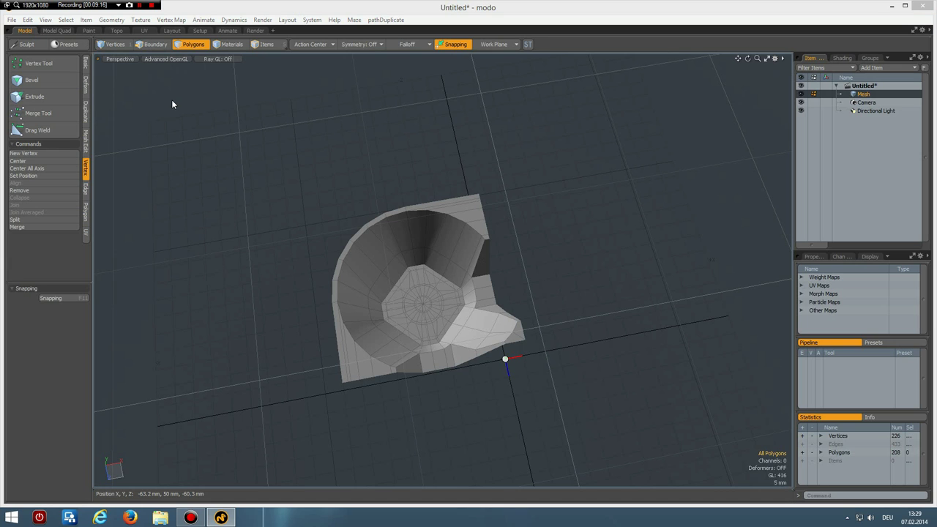
pyautogui.hotkey('ctrl', '2')
pyautogui.click(179, 139)
pyautogui.click(179, 139)
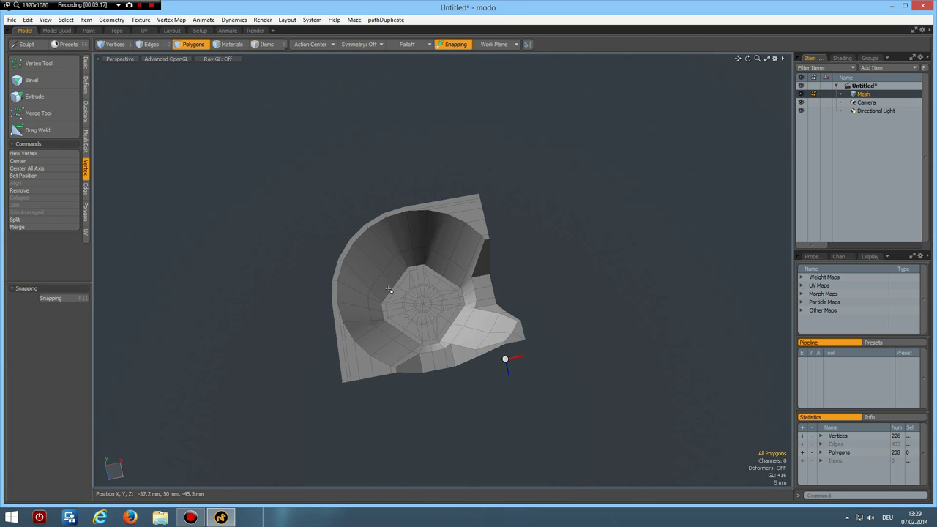
# Add an edge loop at about 83.5% along the flat top surface next to the bowl's rim and preview the subdivided shape.
pyautogui.keyDown('alt'); pyautogui.moveTo(403, 303); pyautogui.dragTo(463, 329); pyautogui.keyUp('alt')
pyautogui.press('3')
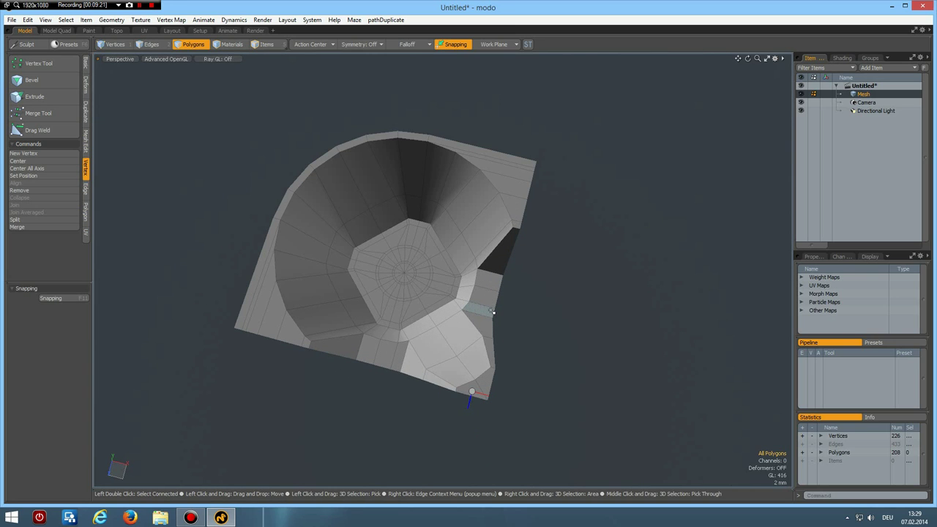
pyautogui.scroll(3, 491, 311)
pyautogui.press('alt')
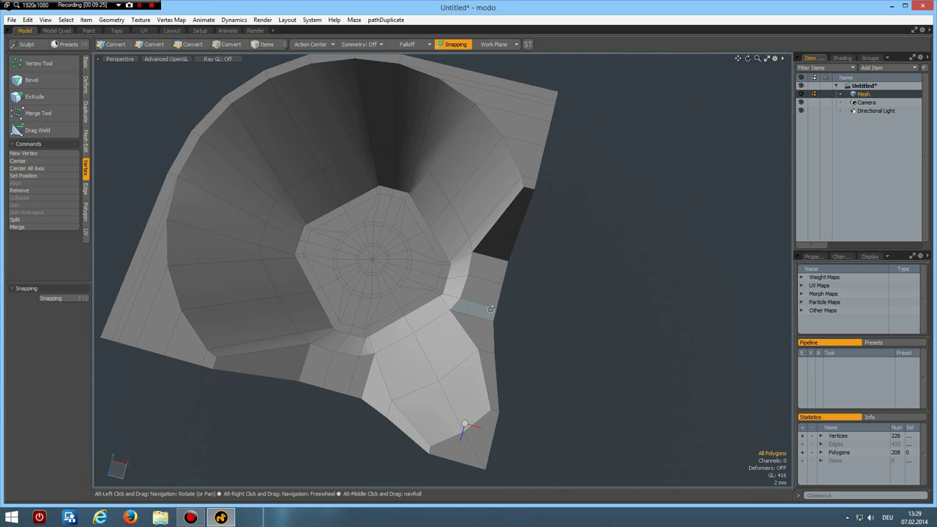
pyautogui.hotkey('alt', 'l')
pyautogui.click(473, 313)
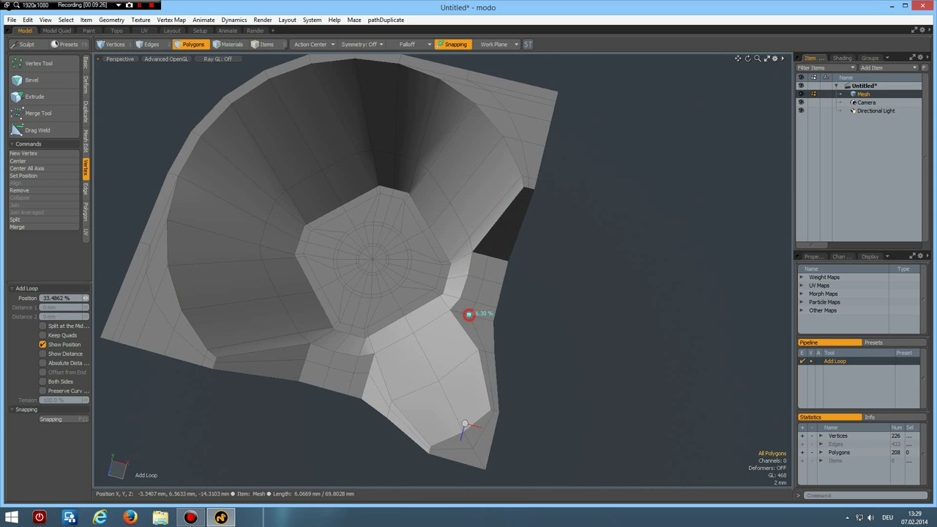
pyautogui.moveTo(467, 313); pyautogui.dragTo(458, 310)
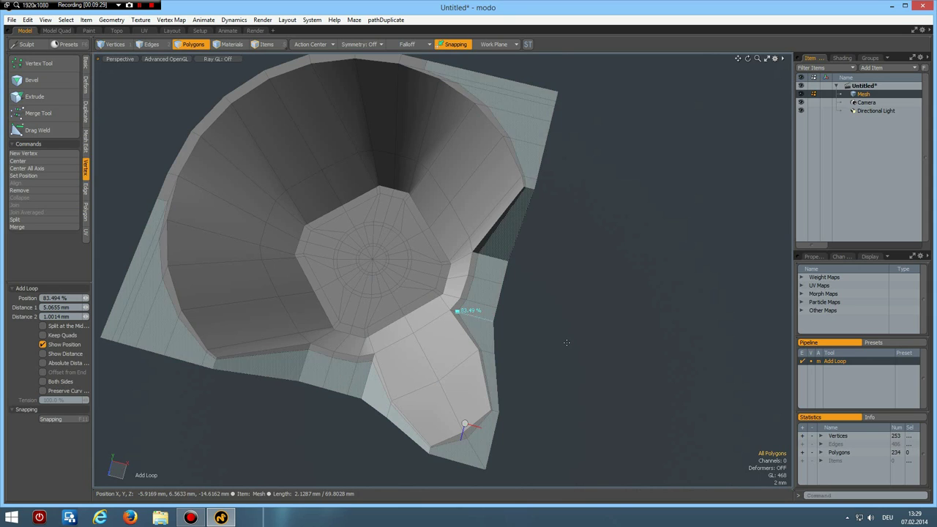
pyautogui.press('space')
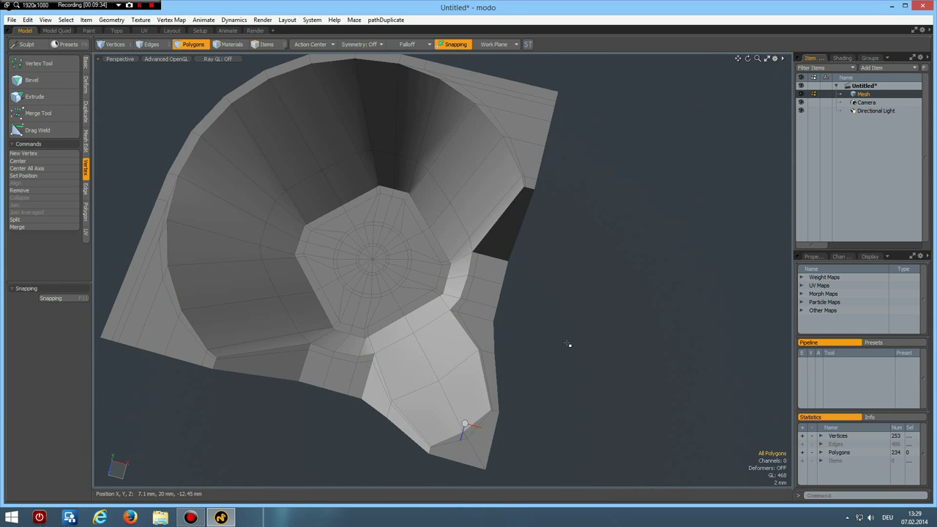
pyautogui.press('Tab')
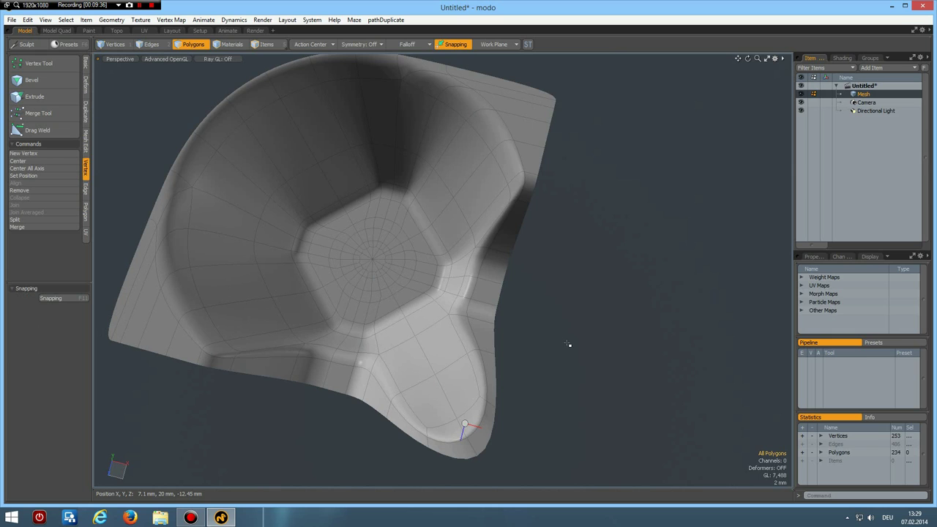
pyautogui.press('Tab')
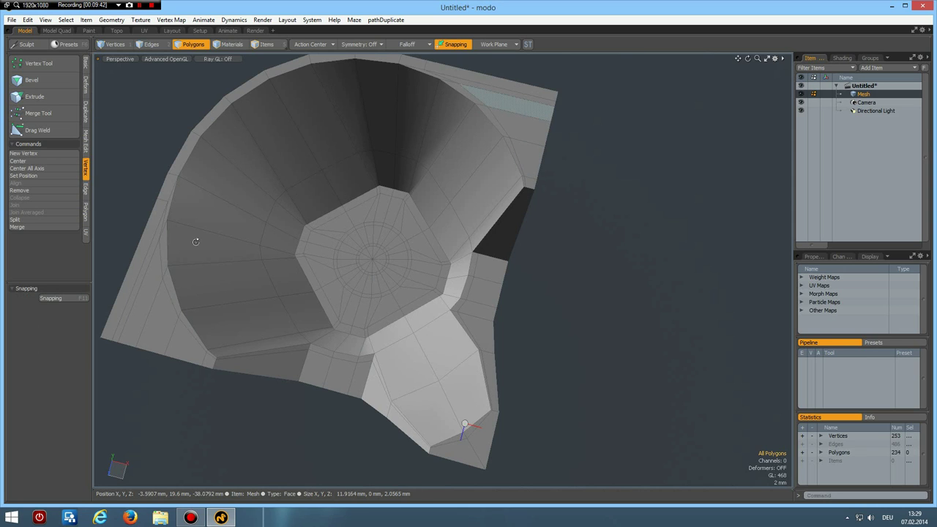
# Loop Slice the narrow outer strip of the rim with two symmetric loops at 25%.
pyautogui.scroll(1, 164, 194)
pyautogui.press('2')
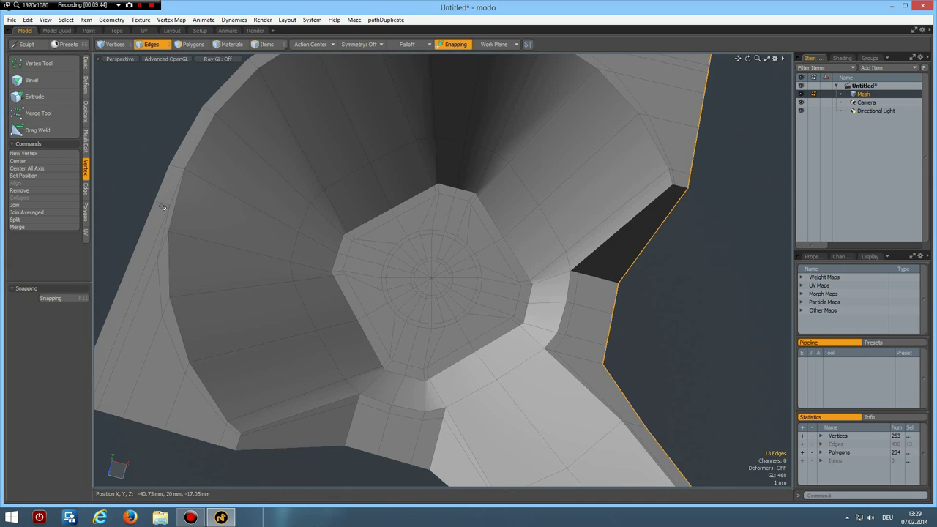
pyautogui.click(162, 205)
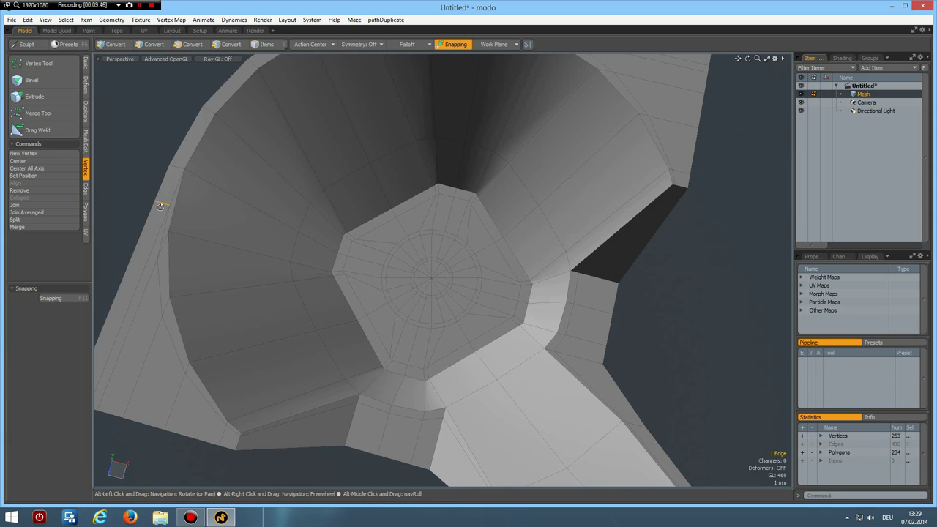
pyautogui.hotkey('alt', 'c')
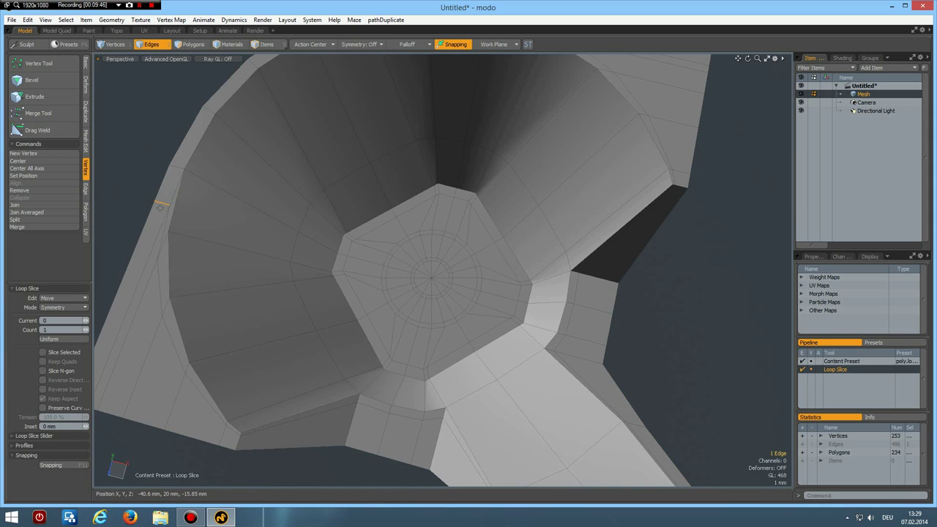
pyautogui.click(85, 330)
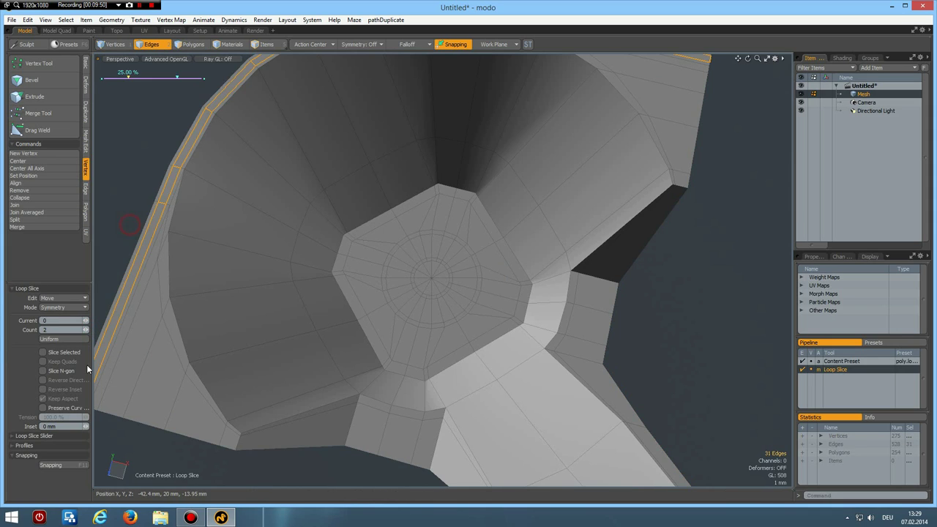
pyautogui.click(129, 283)
pyautogui.click(45, 436)
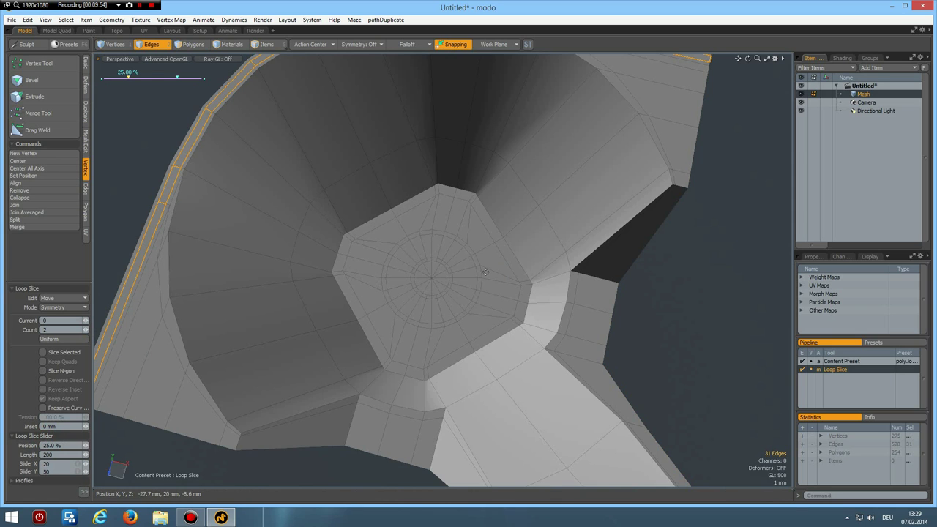
pyautogui.scroll(-2, 484, 270)
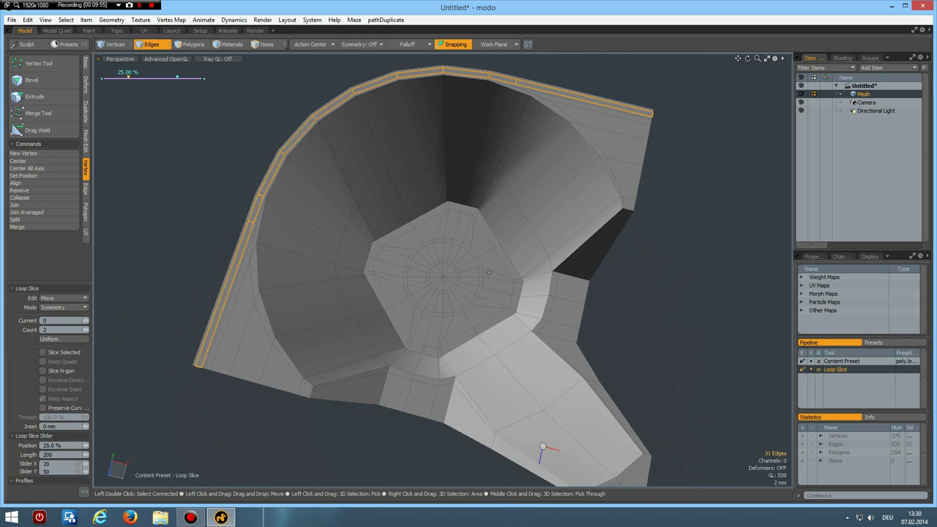
pyautogui.press('space')
# Loop Slice the upper inner wall of the bowl with two symmetric loops at 7%.
pyautogui.click(308, 279)
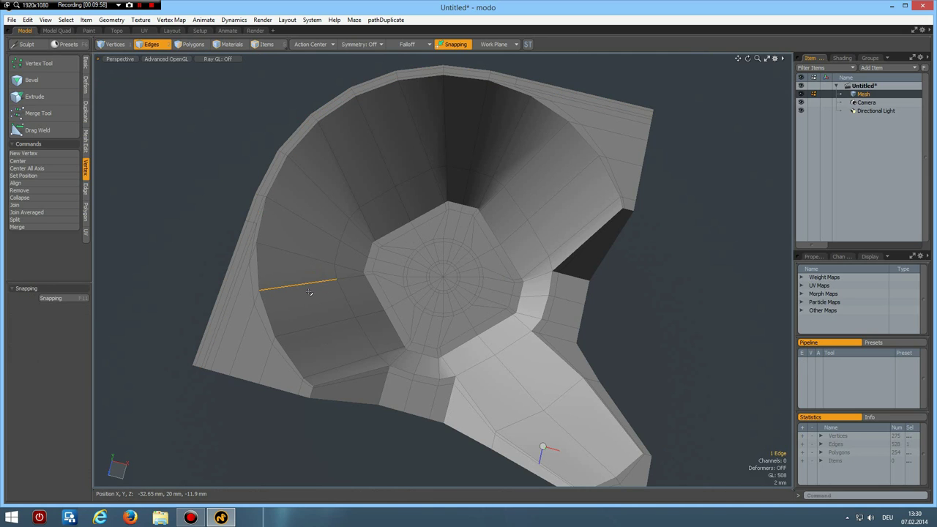
pyautogui.hotkey('alt', 'c')
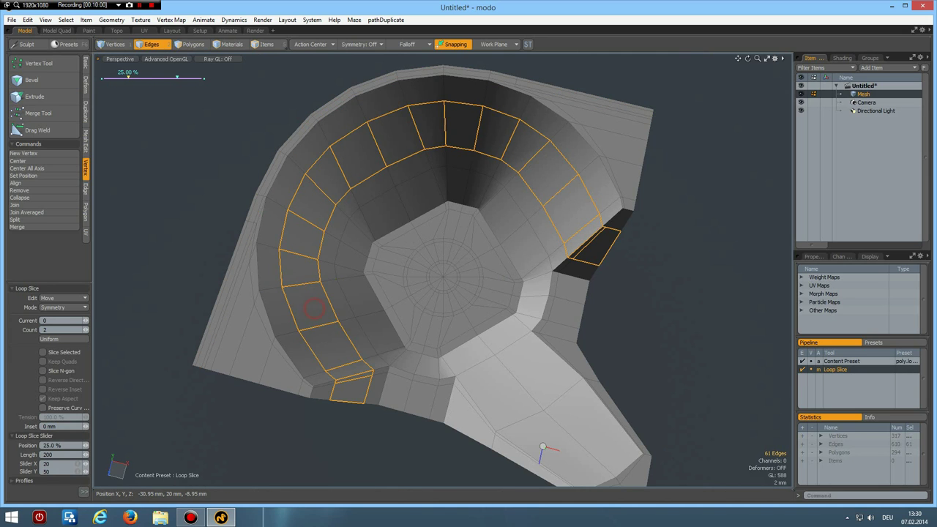
pyautogui.moveTo(322, 319); pyautogui.dragTo(302, 319)
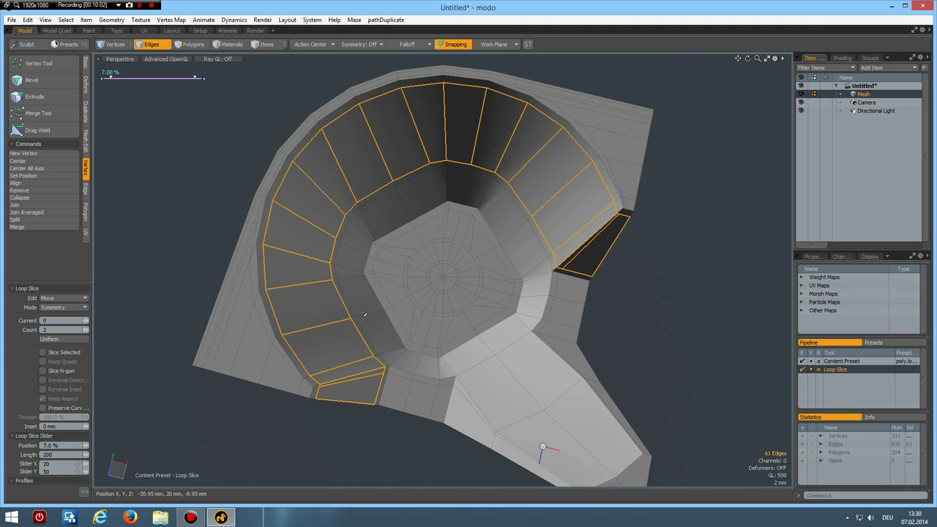
pyautogui.press('space')
# Add an edge loop around the lower inner wall, close below the horizontal crease of the bowl.
pyautogui.keyDown('alt'); pyautogui.moveTo(374, 336); pyautogui.dragTo(396, 316); pyautogui.keyUp('alt')
pyautogui.scroll(4, 394, 316)
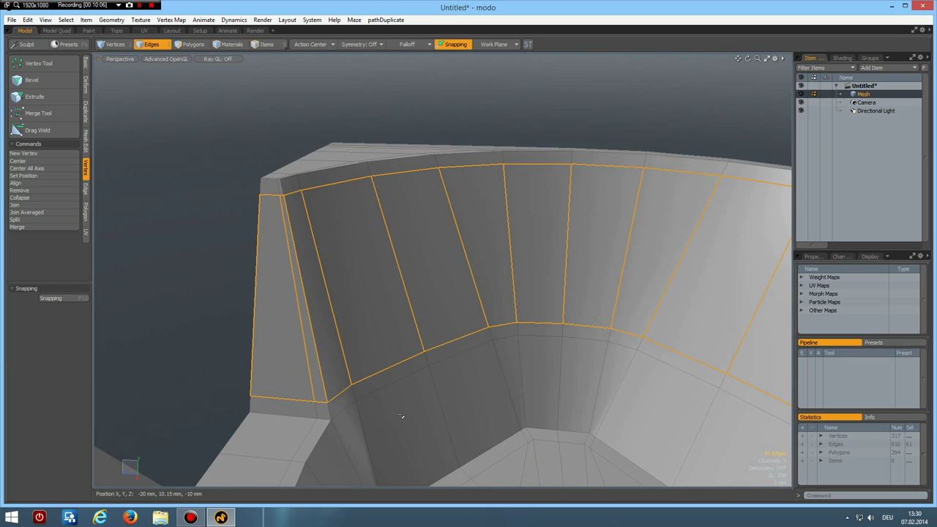
pyautogui.hotkey('alt', 'l')
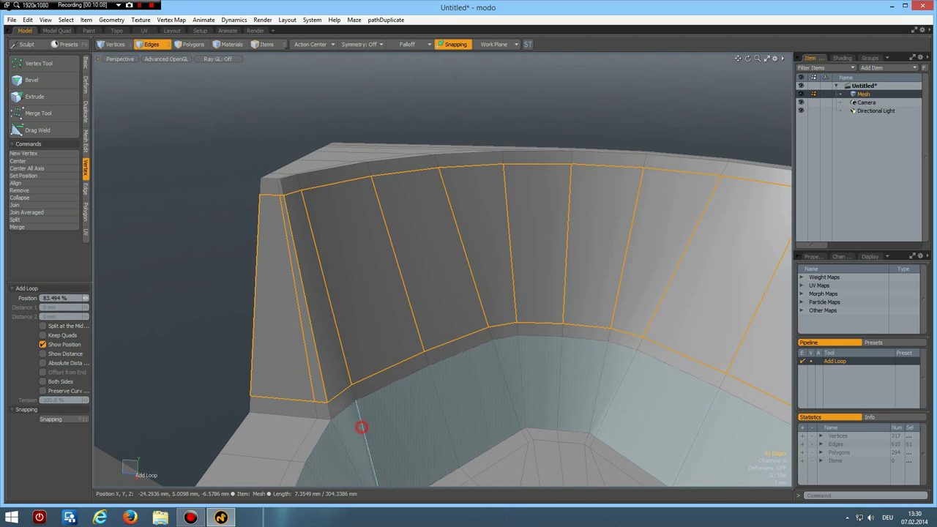
pyautogui.click(361, 426)
pyautogui.press('space')
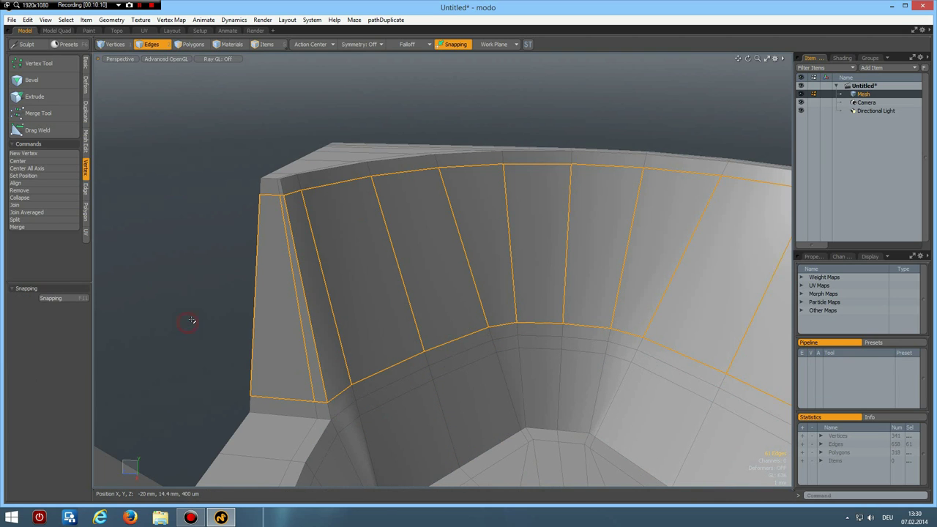
# Deselect the edges and examine the bowl with subdivision smoothing from several angles, down to its floor.
pyautogui.click(190, 321)
pyautogui.press('Tab')
pyautogui.keyDown('alt'); pyautogui.moveTo(329, 383); pyautogui.dragTo(418, 385); pyautogui.keyUp('alt')
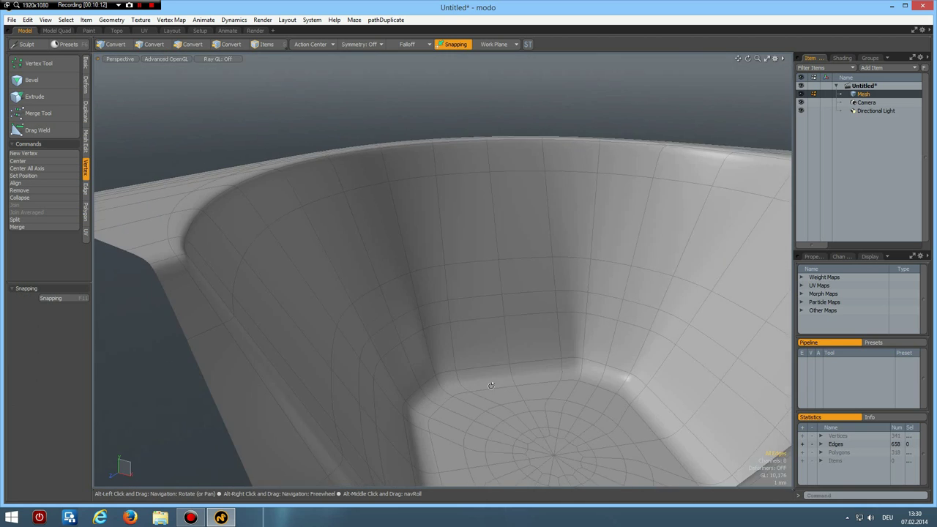
pyautogui.keyDown('alt'); pyautogui.moveTo(491, 385); pyautogui.dragTo(571, 413); pyautogui.keyUp('alt')
pyautogui.scroll(-2, 571, 413)
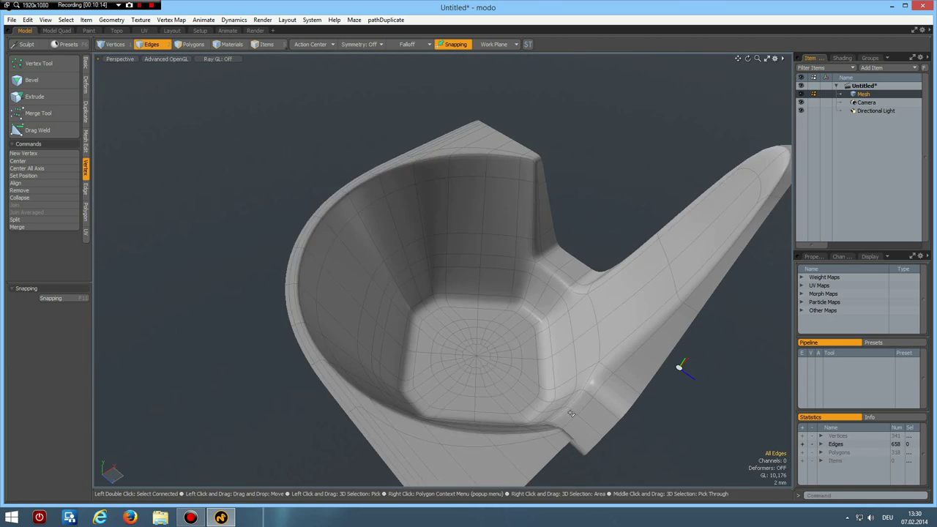
pyautogui.scroll(-3, 600, 399)
pyautogui.keyDown('alt'); pyautogui.moveTo(631, 393); pyautogui.dragTo(432, 316); pyautogui.keyUp('alt')
pyautogui.scroll(-3, 503, 416)
pyautogui.scroll(3, 503, 415)
pyautogui.scroll(5, 430, 309)
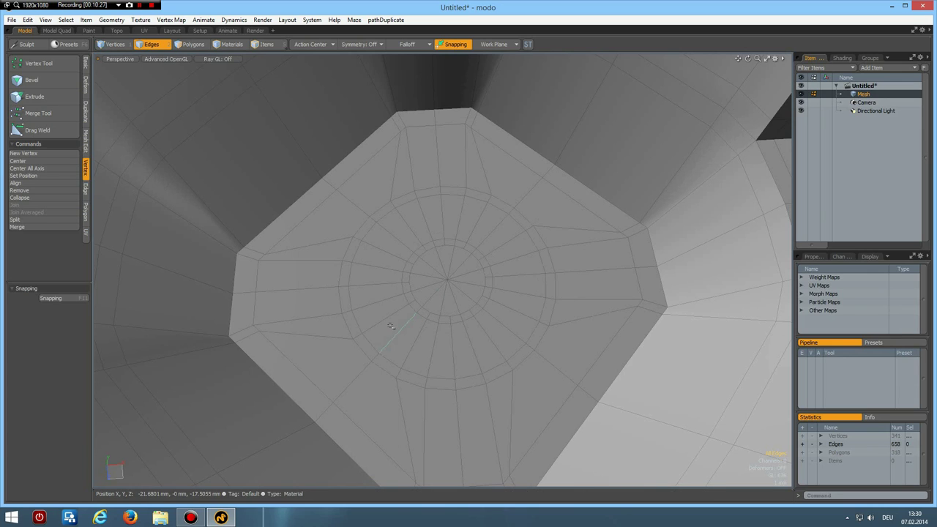
# Add an edge loop at 50% between the inner and outer circles on the bowl's floor.
pyautogui.press('4')
pyautogui.press('2')
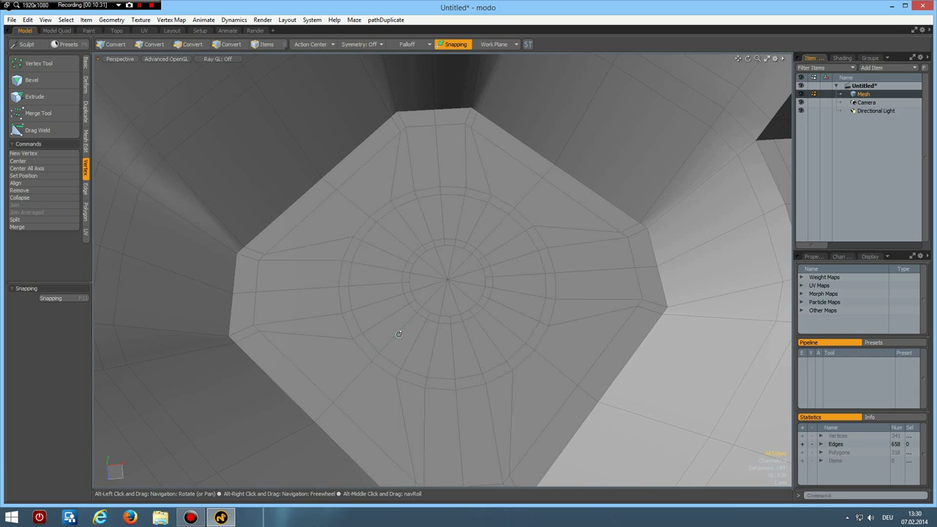
pyautogui.hotkey('alt', 'l')
pyautogui.click(396, 331)
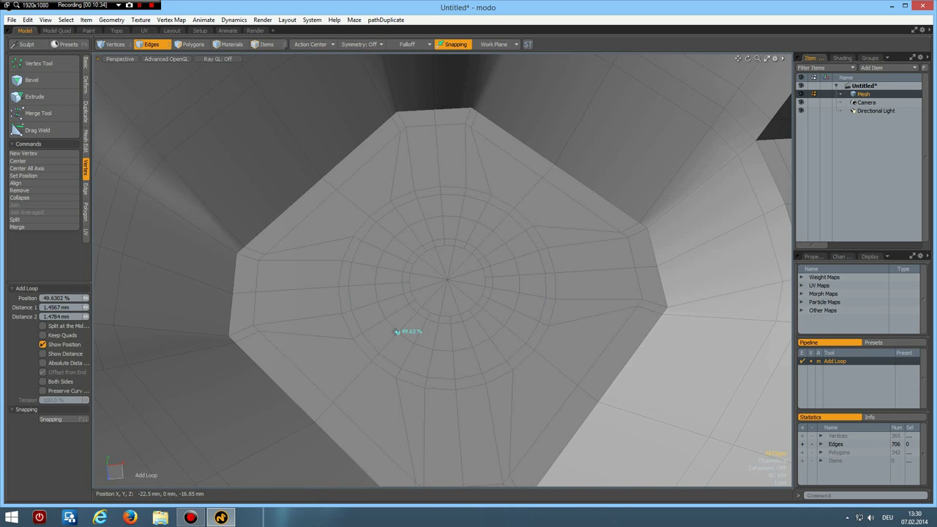
pyautogui.click(77, 298)
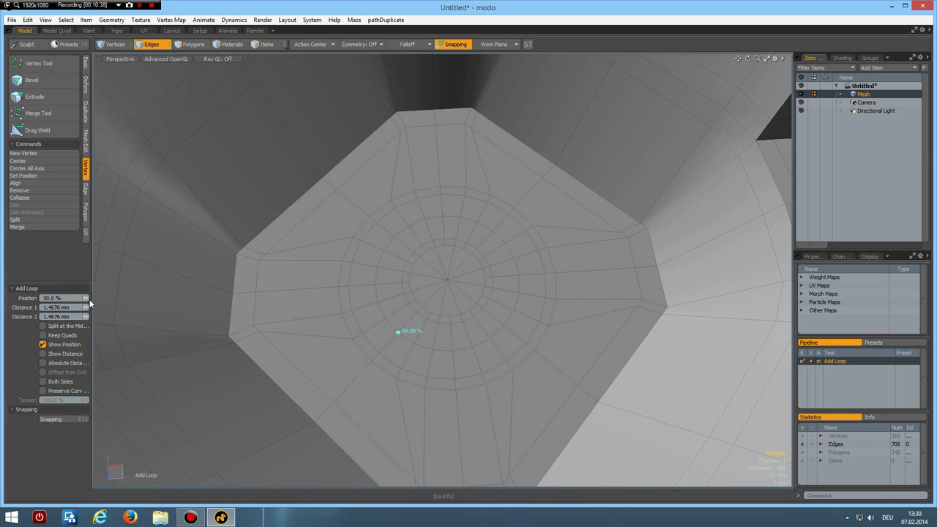
pyautogui.hotkey('ctrl', 'space')
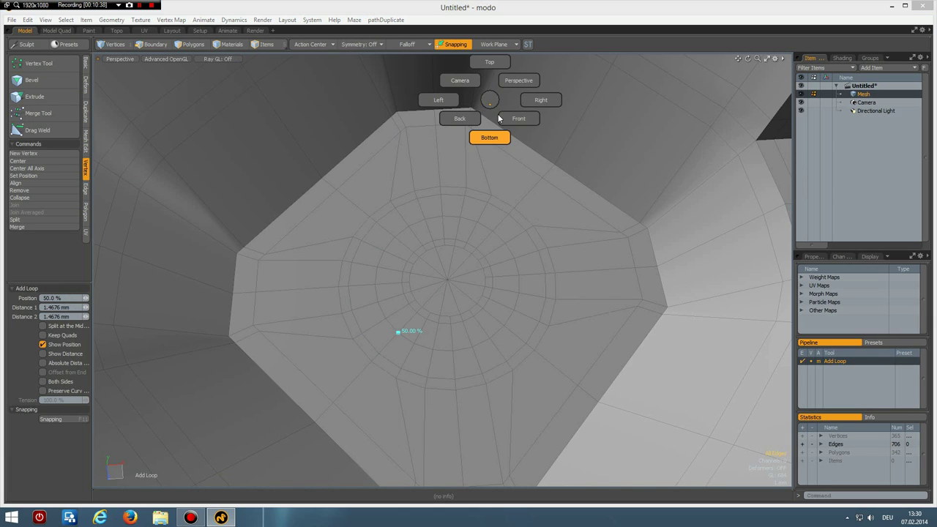
pyautogui.click(522, 83)
pyautogui.keyDown('alt'); pyautogui.moveTo(430, 374); pyautogui.dragTo(390, 324); pyautogui.keyUp('alt')
pyautogui.press('space')
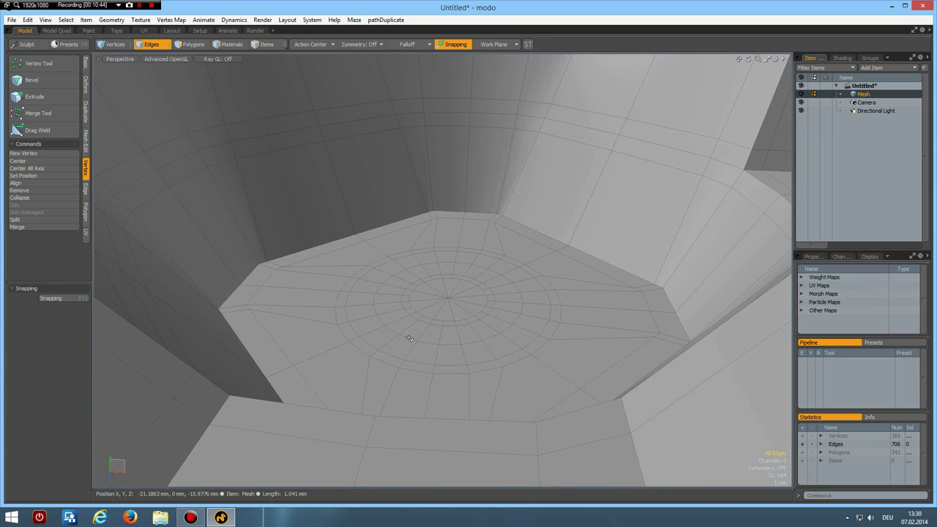
# Raise the middle circular edge loop on the bowl's floor into a ring-shaped ridge and turn on subdivision smoothing.
pyautogui.doubleClick(410, 339)
pyautogui.press('y')
pyautogui.moveTo(450, 267); pyautogui.dragTo(447, 249)
pyautogui.press('space')
pyautogui.scroll(-2, 410, 274)
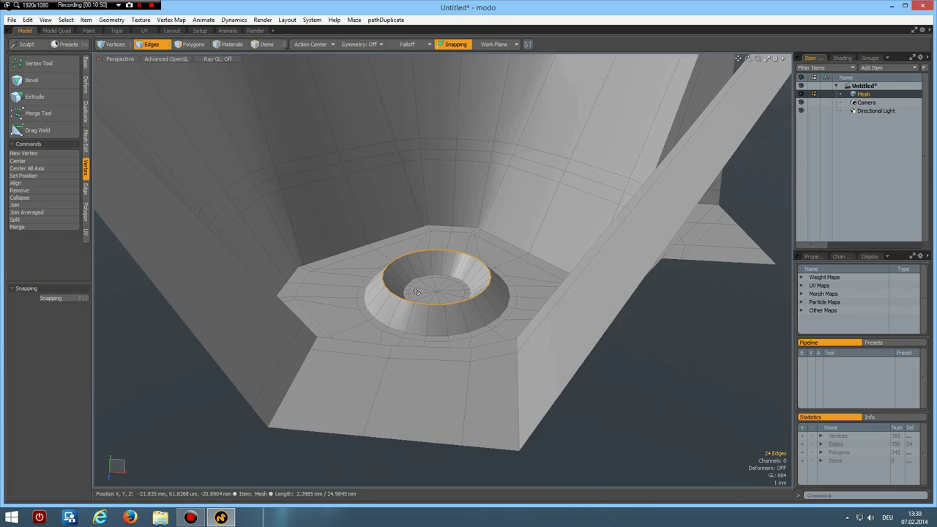
pyautogui.click(607, 441)
pyautogui.press('Tab')
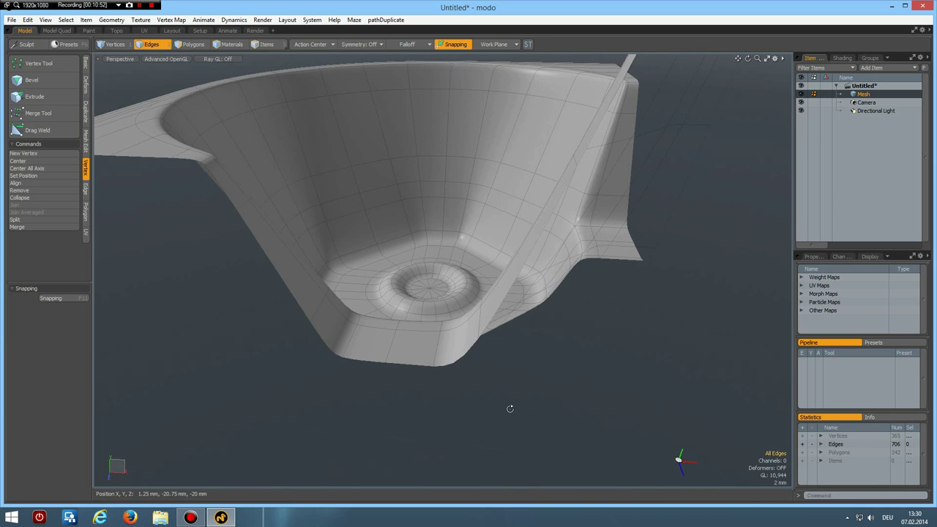
# Examine the smoothed bowl with its raised floor ring from above, and turn off subdivision smoothing.
pyautogui.keyDown('alt'); pyautogui.moveTo(503, 397); pyautogui.dragTo(521, 425); pyautogui.keyUp('alt')
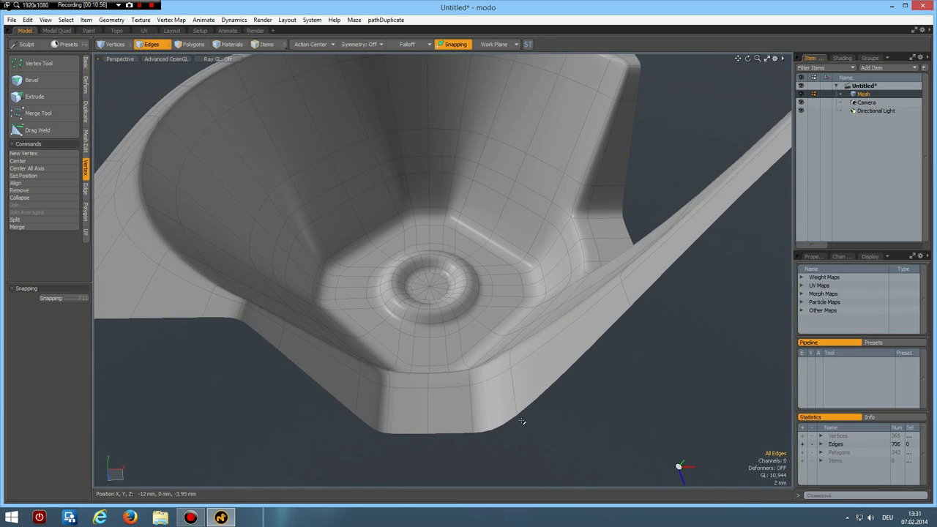
pyautogui.scroll(-3, 522, 421)
pyautogui.scroll(2, 522, 420)
pyautogui.press('Tab')
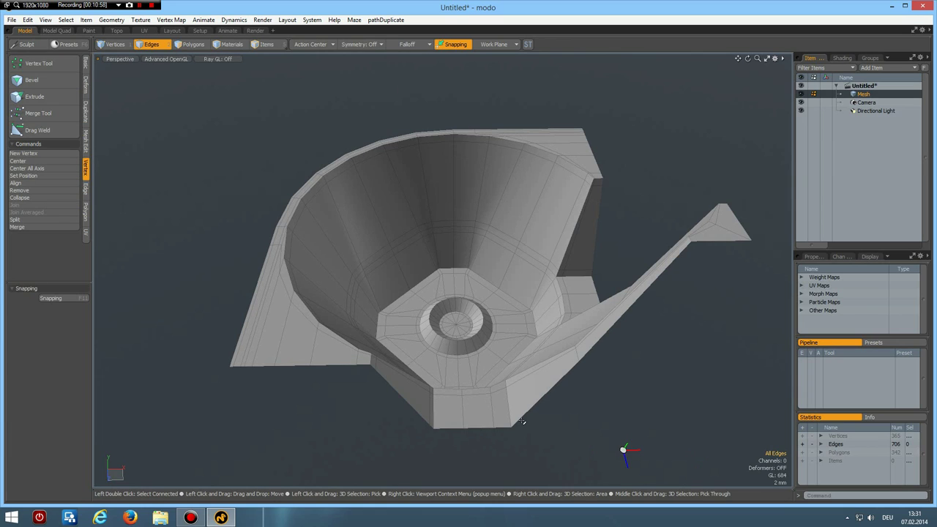
pyautogui.keyDown('alt'); pyautogui.moveTo(522, 422); pyautogui.dragTo(483, 399); pyautogui.keyUp('alt')
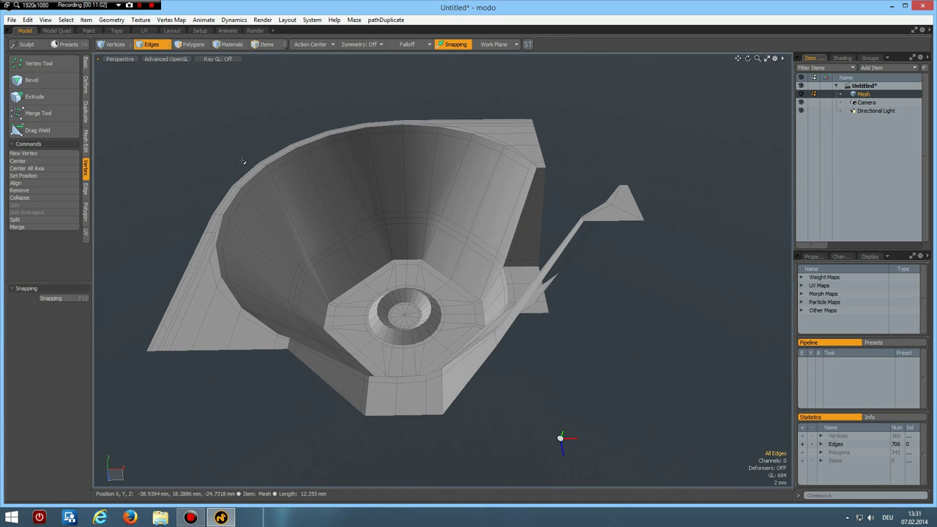
# Mirror the bowl mesh across the X axis and the result across the Z axis, with vertices merged.
pyautogui.click(86, 111)
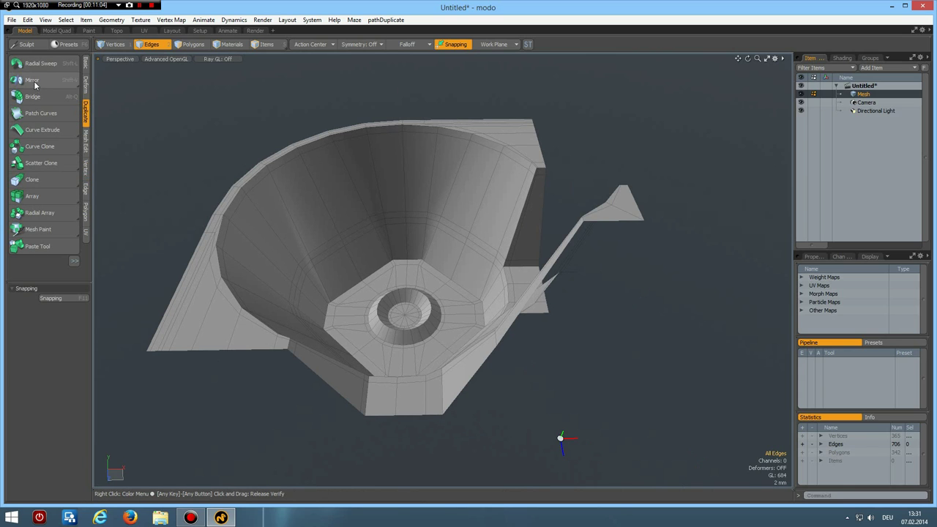
pyautogui.click(33, 81)
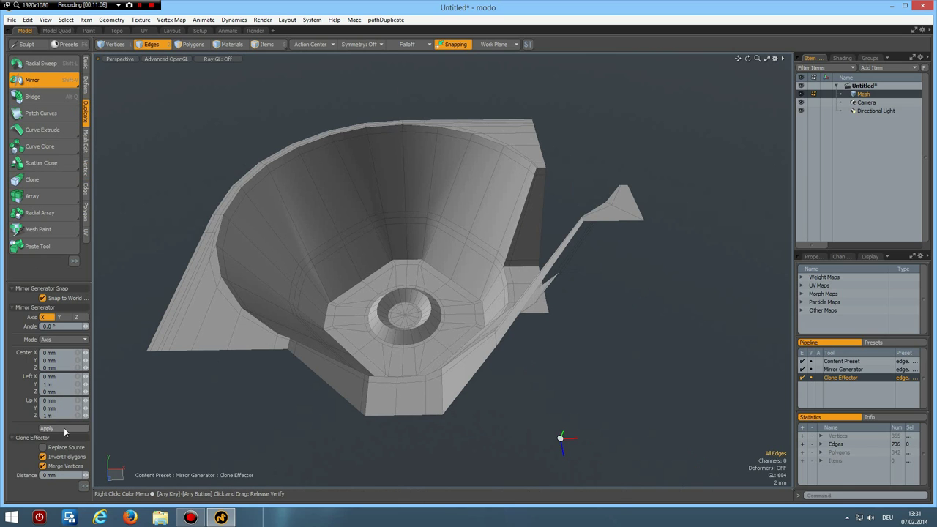
pyautogui.click(64, 430)
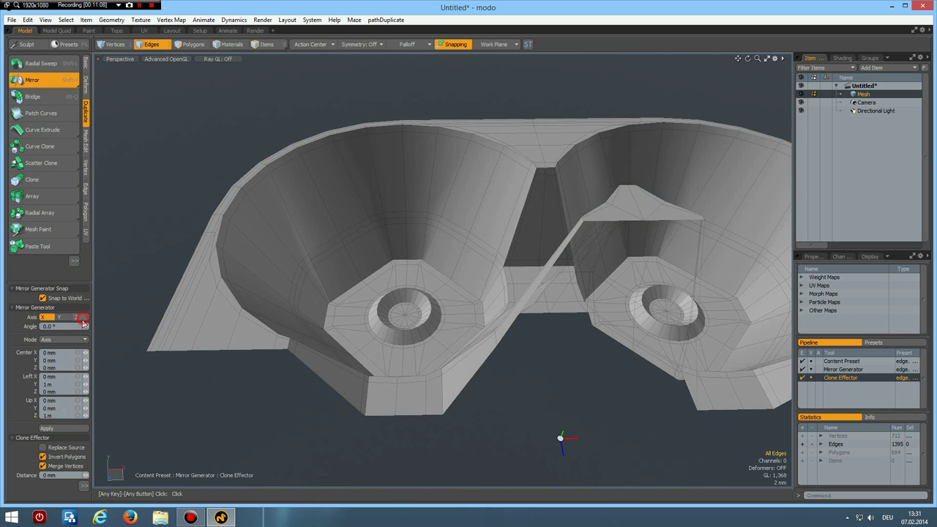
pyautogui.click(59, 430)
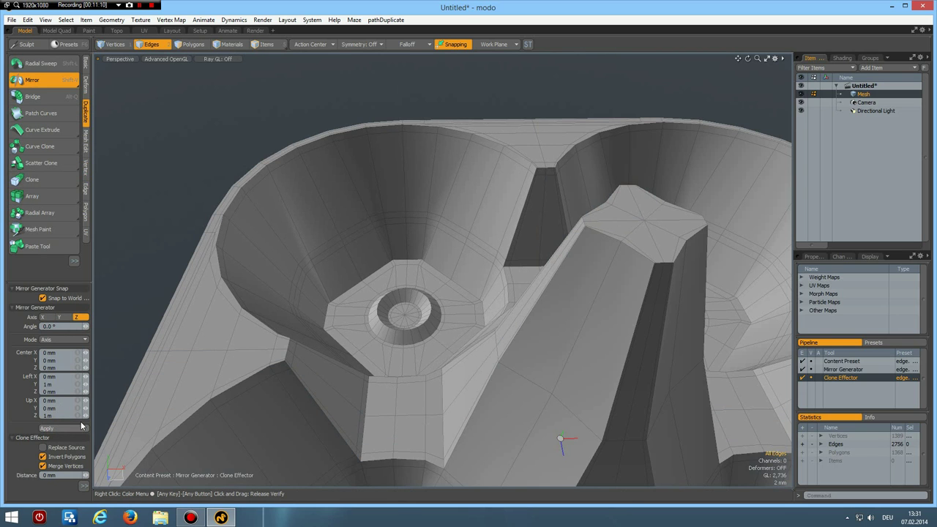
# Examine the central peak between the four mirrored bowls with and without subdivision smoothing.
pyautogui.scroll(-5, 612, 251)
pyautogui.scroll(2, 613, 251)
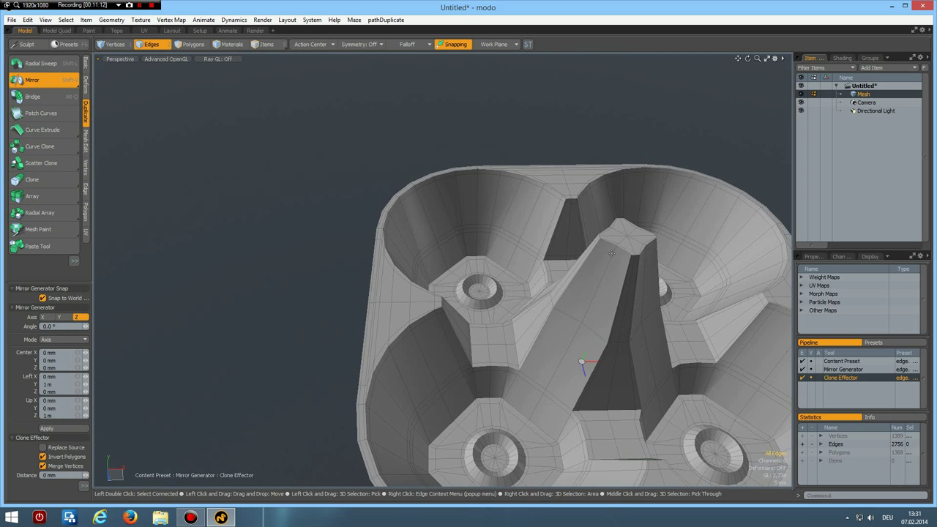
pyautogui.keyDown('alt'); pyautogui.moveTo(613, 251); pyautogui.dragTo(612, 297); pyautogui.keyUp('alt')
pyautogui.scroll(3, 612, 309)
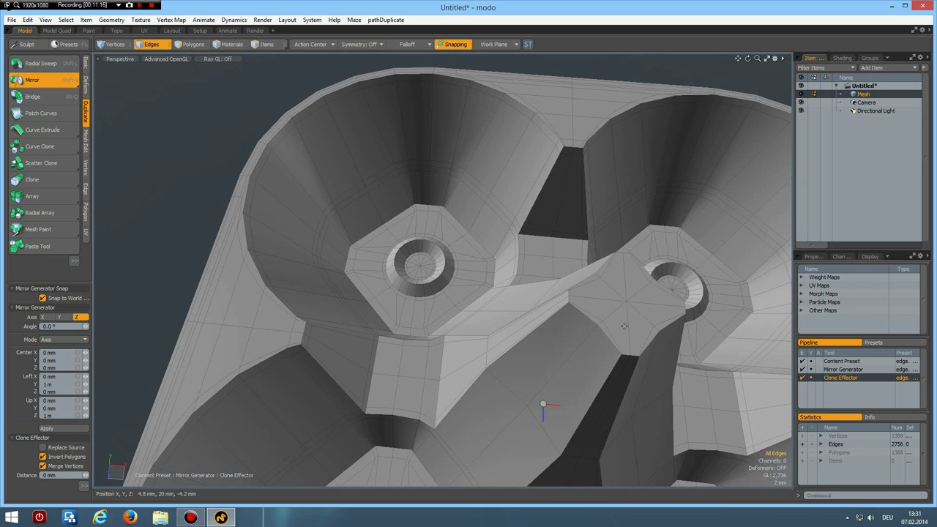
pyautogui.press('Tab')
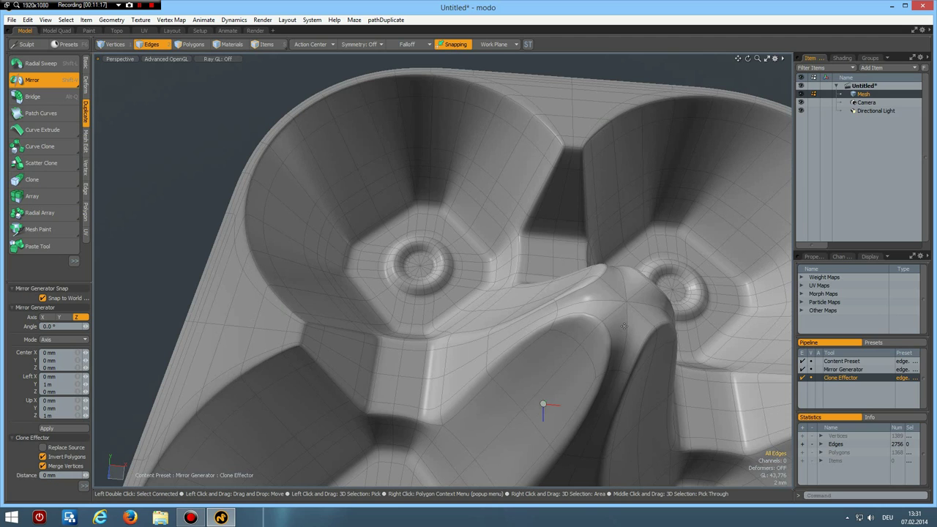
pyautogui.press('Tab')
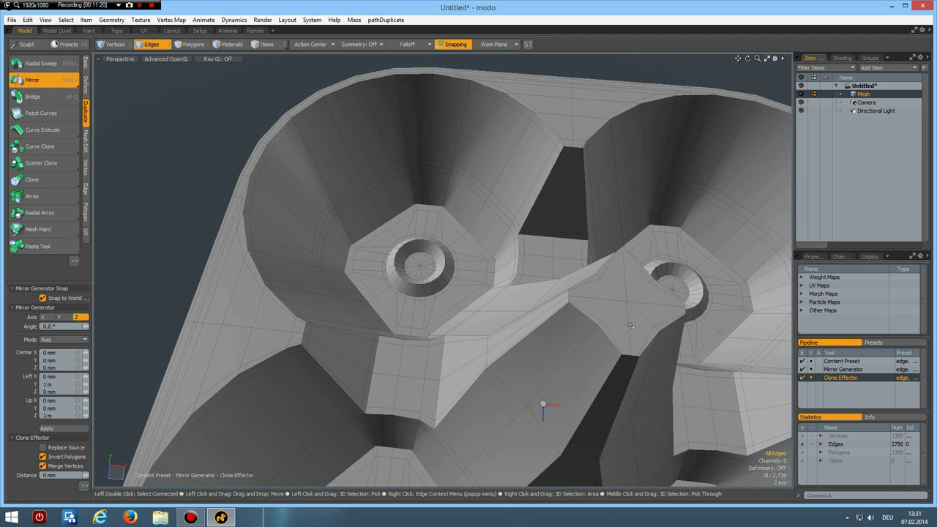
# Remove the two crossing edge loops along the mirror seams through the central peak and check the smoothed result.
pyautogui.press('space')
pyautogui.doubleClick(628, 322)
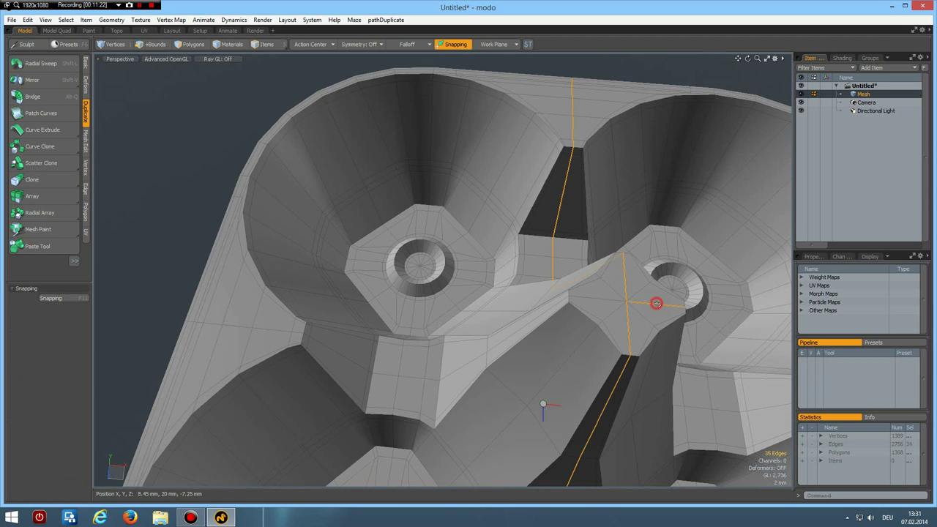
pyautogui.keyDown('shift'); pyautogui.doubleClick(656, 304); pyautogui.keyUp('shift')
pyautogui.press('BackSpace')
pyautogui.press('Tab')
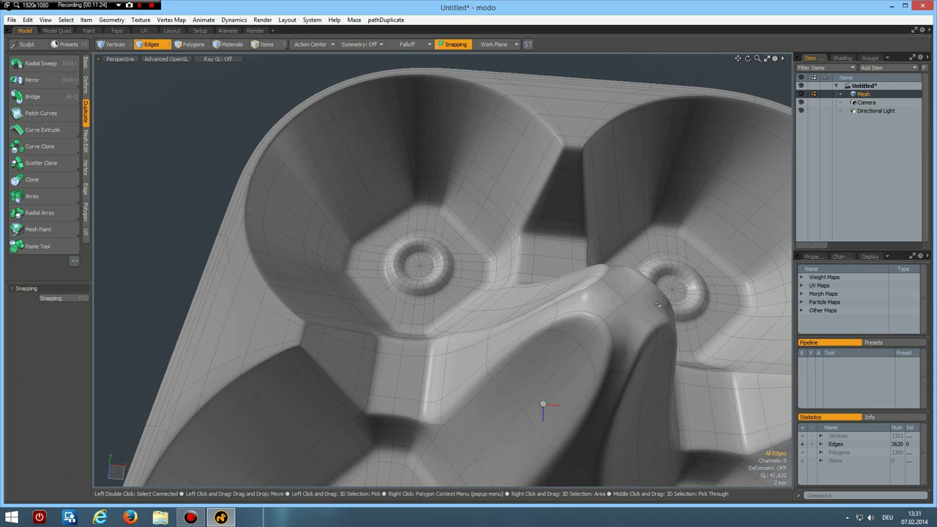
pyautogui.press('Tab')
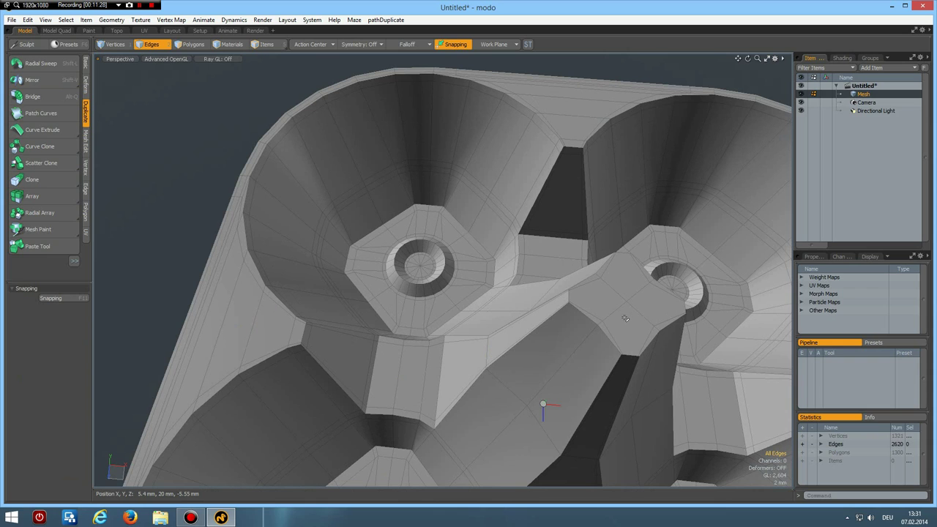
# Delete all the polygons forming the flat top of the central peak.
pyautogui.press('3')
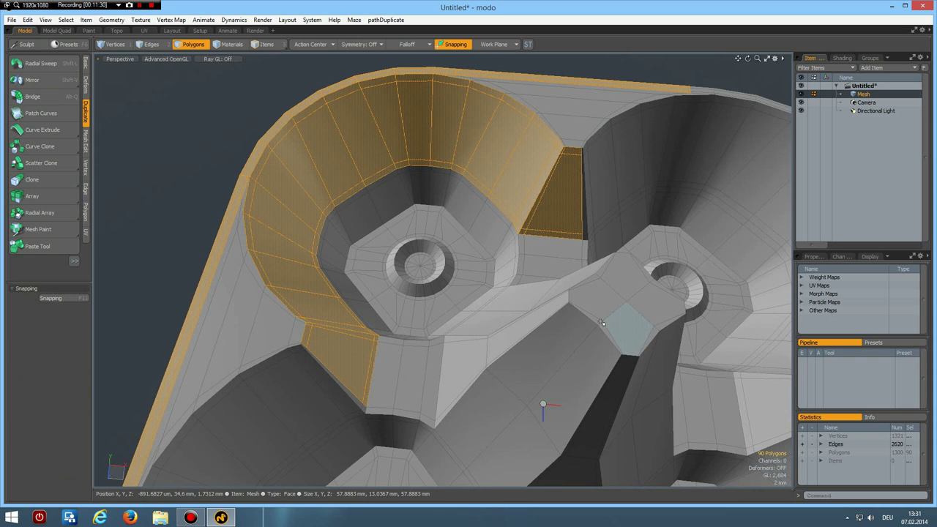
pyautogui.moveTo(623, 293)
pyautogui.mouseDown()
pyautogui.moveTo(623, 324)
pyautogui.moveTo(599, 322)
pyautogui.moveTo(607, 329)
pyautogui.moveTo(662, 326)
pyautogui.moveTo(657, 291)
pyautogui.mouseUp()
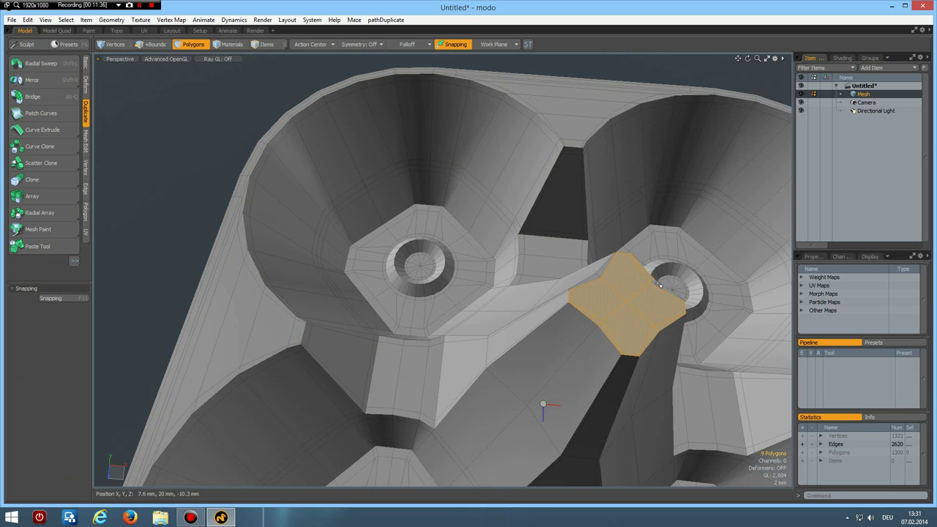
pyautogui.keyDown('shift'); pyautogui.moveTo(602, 271); pyautogui.dragTo(593, 281); pyautogui.keyUp('shift')
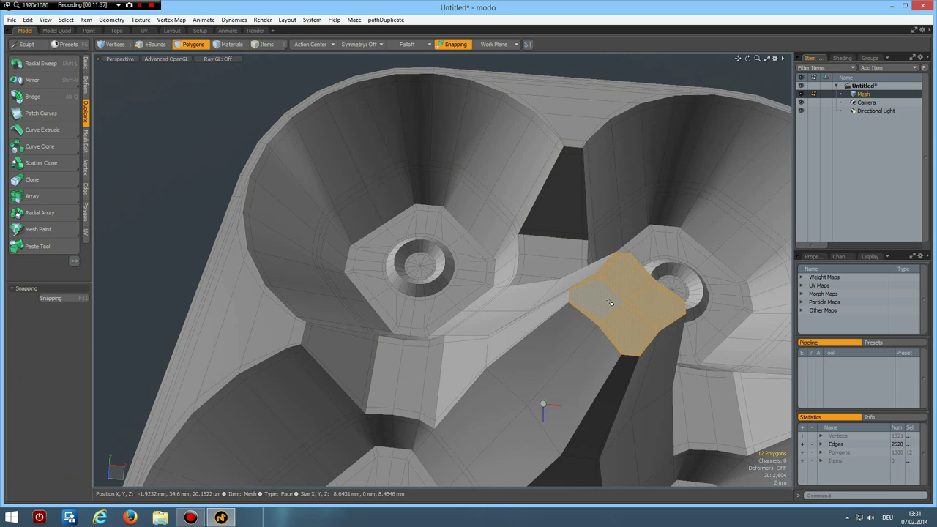
pyautogui.press('Delete')
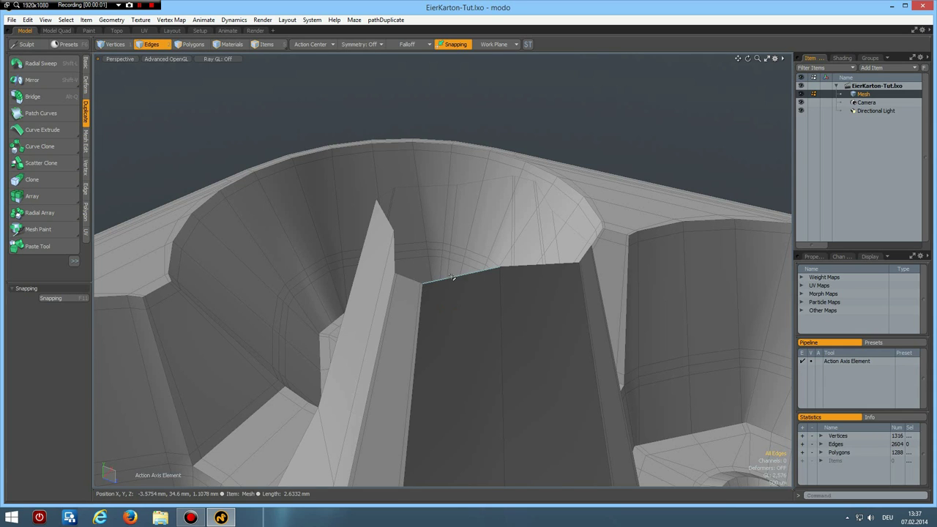
# Make the open border loop atop the central peak circular by running the perfectCircle.pl script on it.
pyautogui.click(447, 276)
pyautogui.press('Escape')
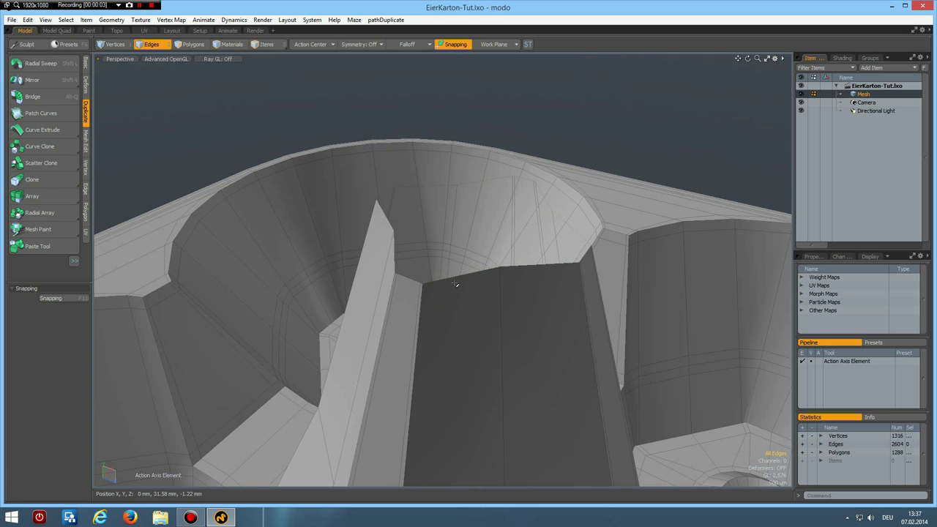
pyautogui.doubleClick(457, 275)
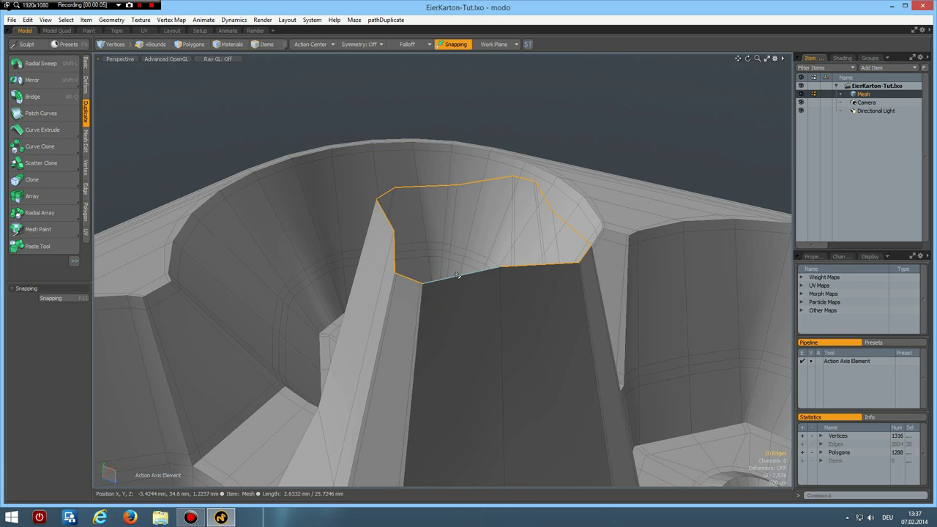
pyautogui.hotkey('ctrl', 'r')
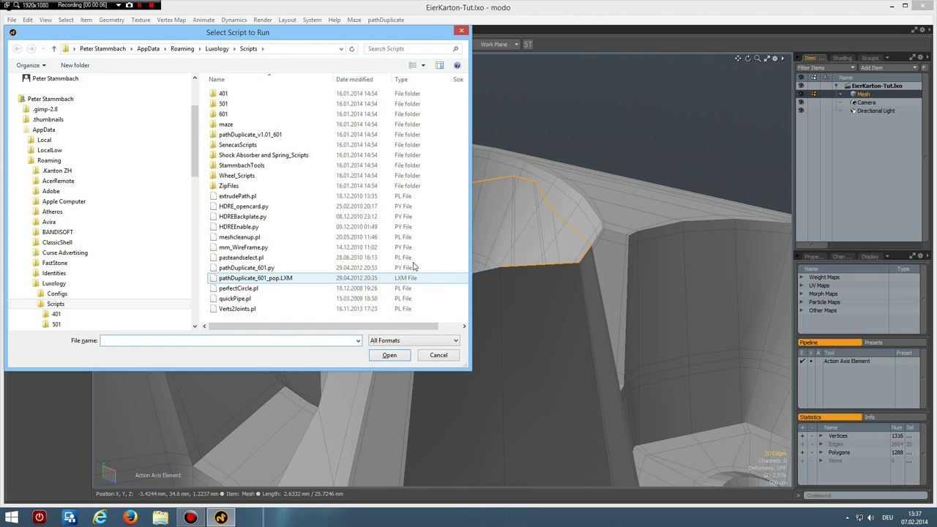
pyautogui.click(249, 288)
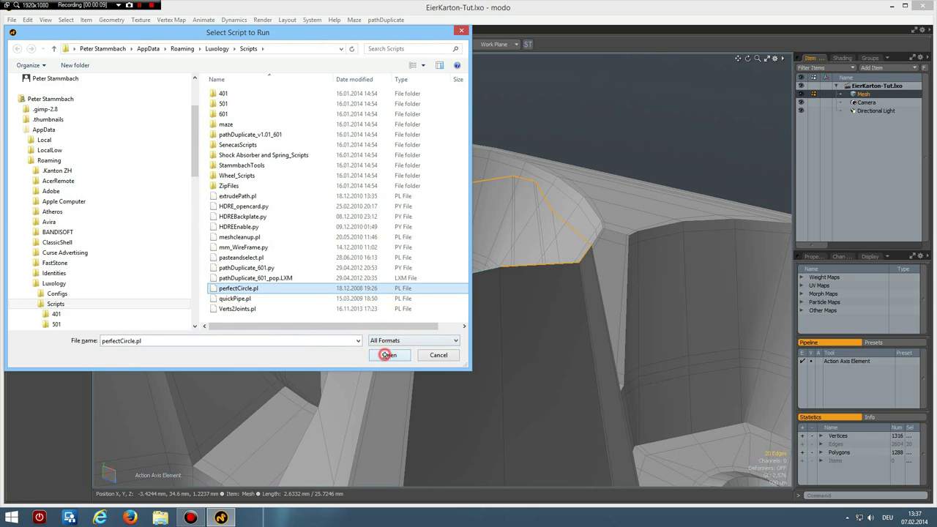
pyautogui.click(389, 355)
pyautogui.scroll(-3, 500, 350)
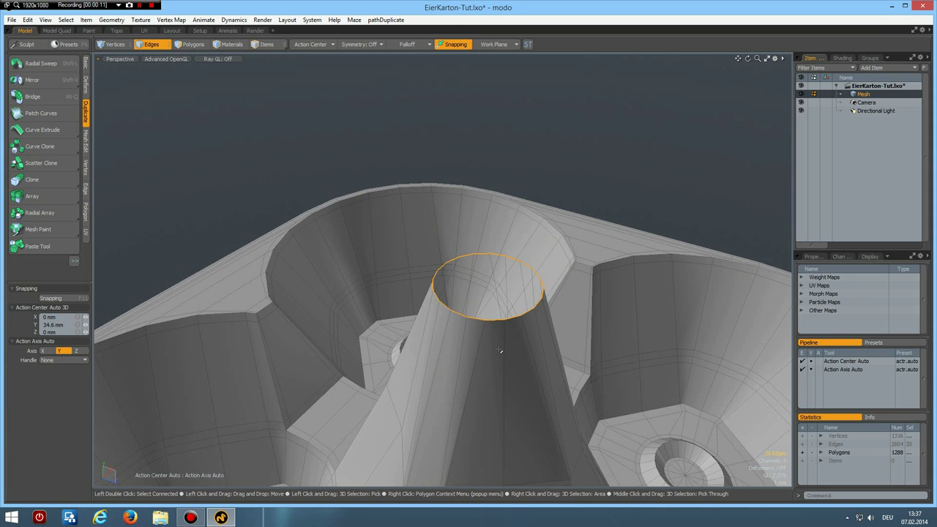
# Cap the circular opening of the central peak with a single polygon and select that polygon.
pyautogui.press('KP_1')
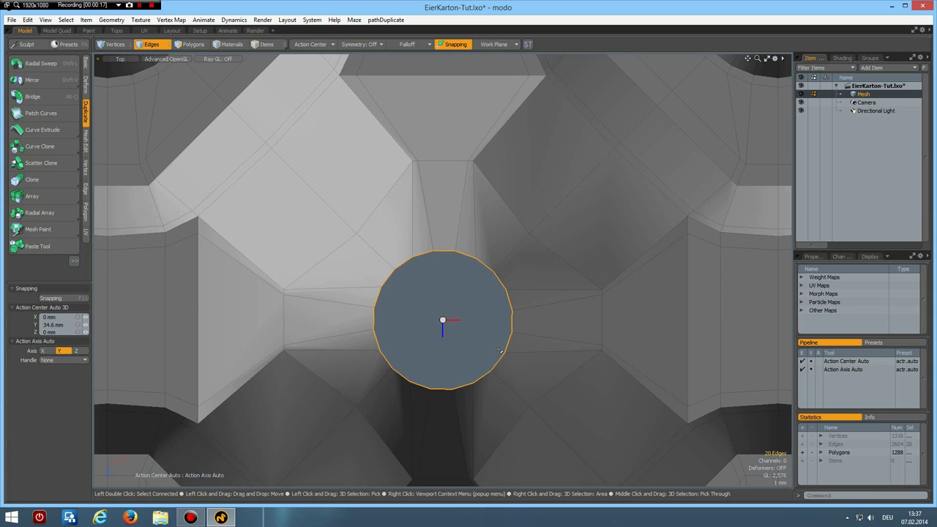
pyautogui.press('p')
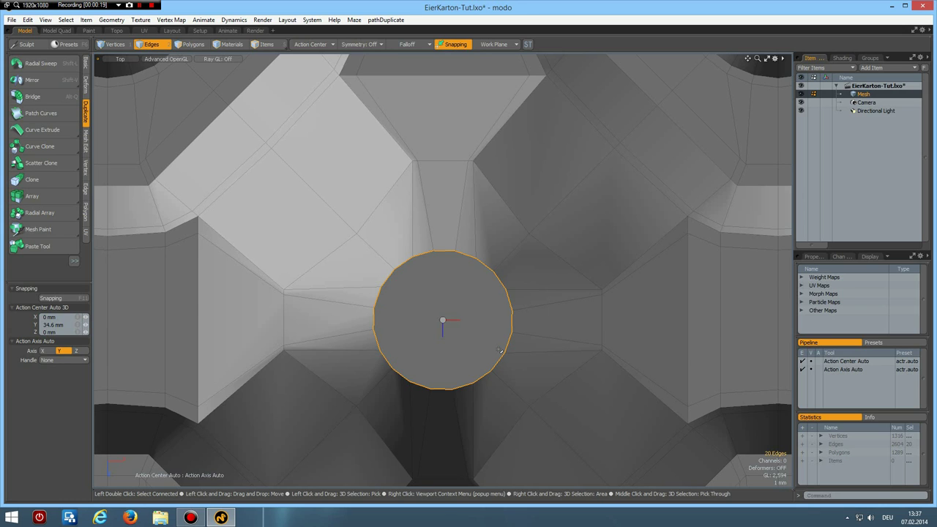
pyautogui.press('3')
pyautogui.click(488, 327)
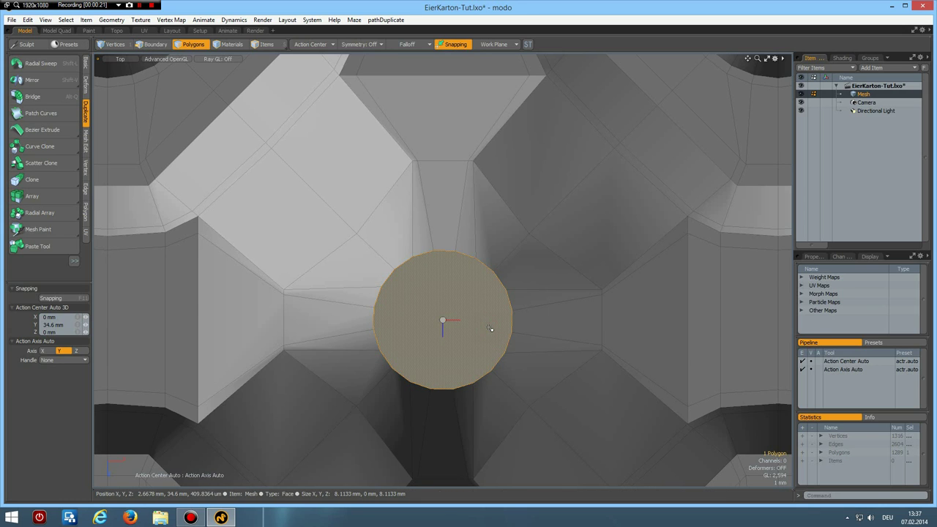
# Bevel the cap polygon inward and upward twice into a dome, first with a 1.22 mm inset, second with 1.72 mm inset and 1.3 mm shift.
pyautogui.hotkey('ctrl', 'space')
pyautogui.click(516, 308)
pyautogui.keyDown('alt'); pyautogui.moveTo(519, 347); pyautogui.dragTo(523, 345); pyautogui.keyUp('alt')
pyautogui.press('b')
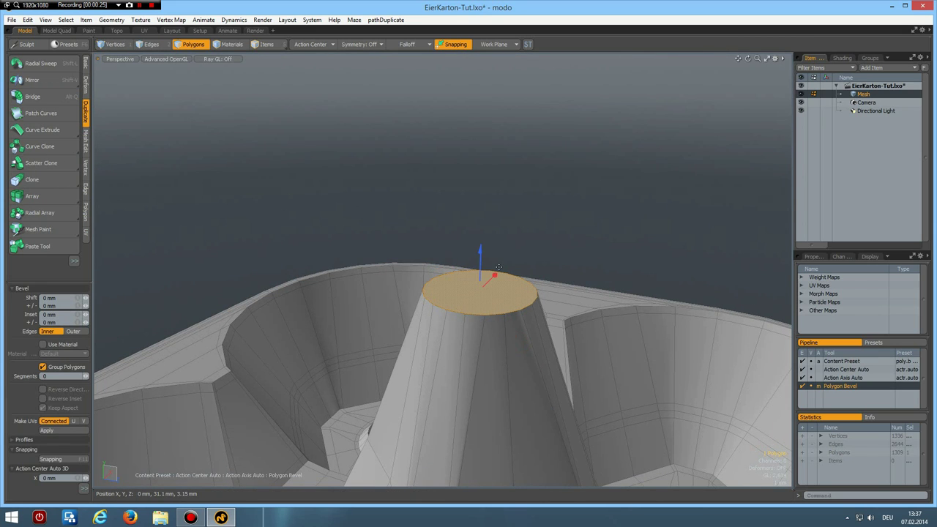
pyautogui.moveTo(531, 296); pyautogui.dragTo(526, 290)
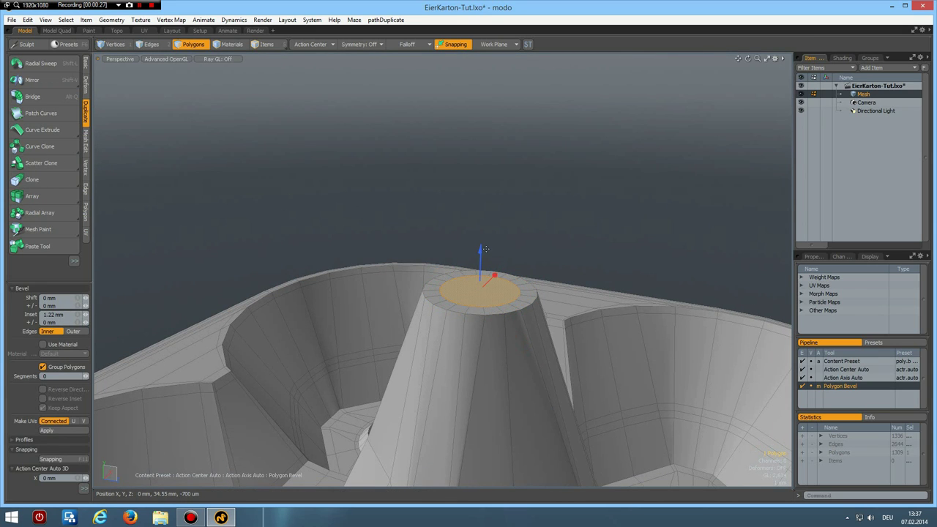
pyautogui.moveTo(480, 250)
pyautogui.mouseDown()
pyautogui.moveTo(480, 233)
pyautogui.moveTo(497, 257)
pyautogui.moveTo(484, 268)
pyautogui.mouseUp()
pyautogui.keyDown('shift'); pyautogui.click(466, 275); pyautogui.keyUp('shift')
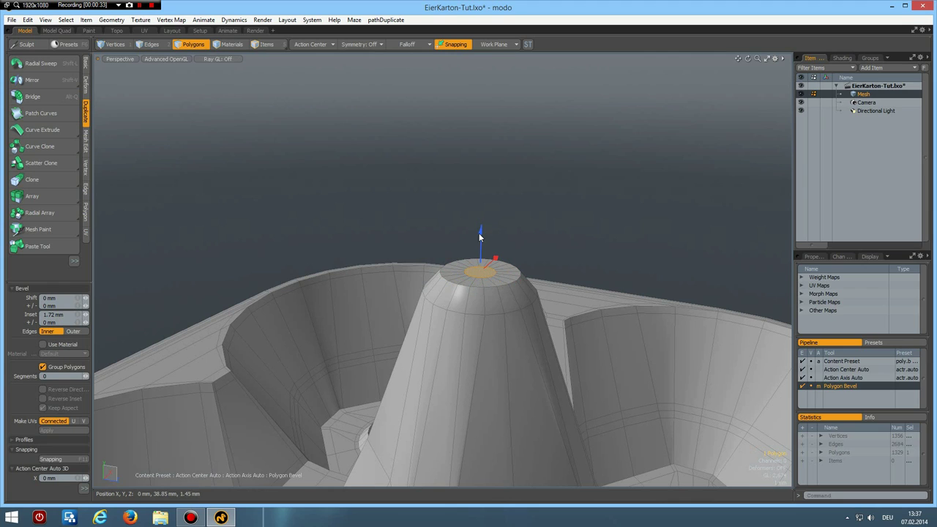
pyautogui.moveTo(480, 231); pyautogui.dragTo(481, 214)
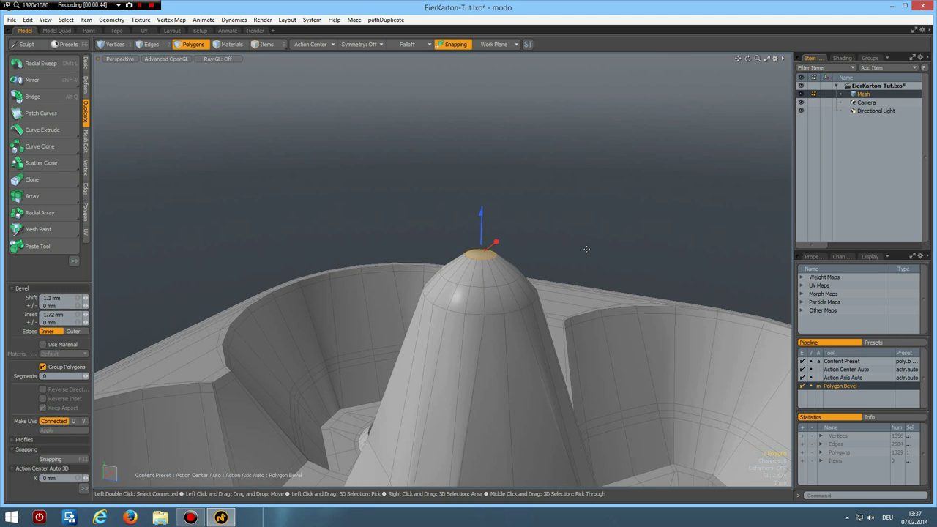
# Split the dome's top polygon into triangles meeting at its center with the Spikey tool, and switch to vertex selection.
pyautogui.hotkey('shift', 'a')
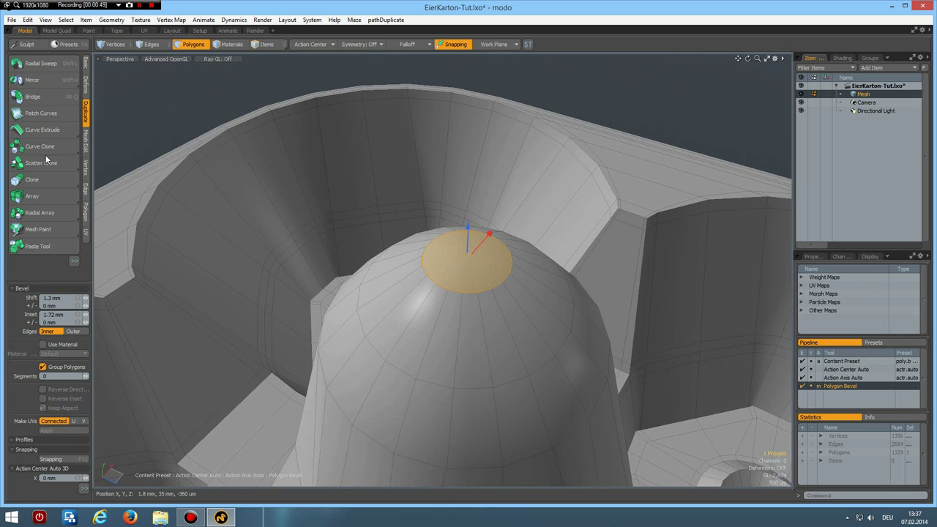
pyautogui.click(86, 212)
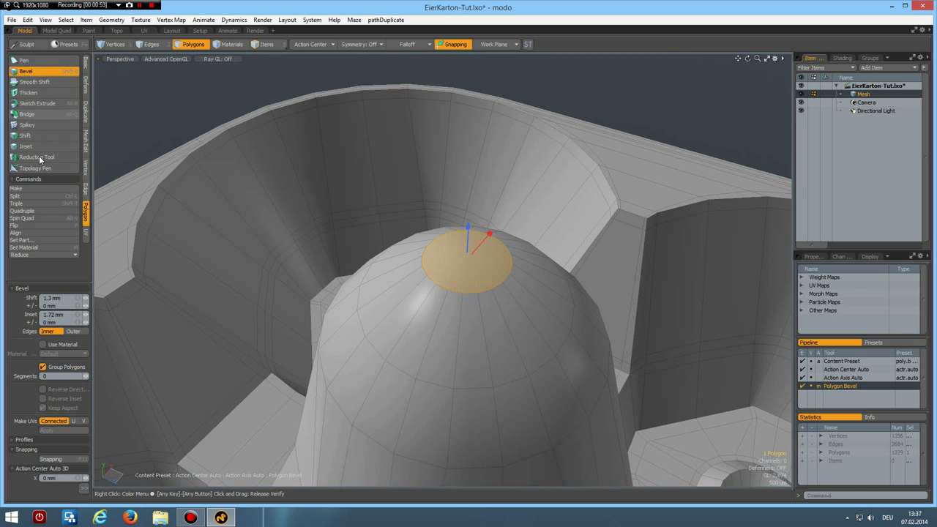
pyautogui.click(37, 125)
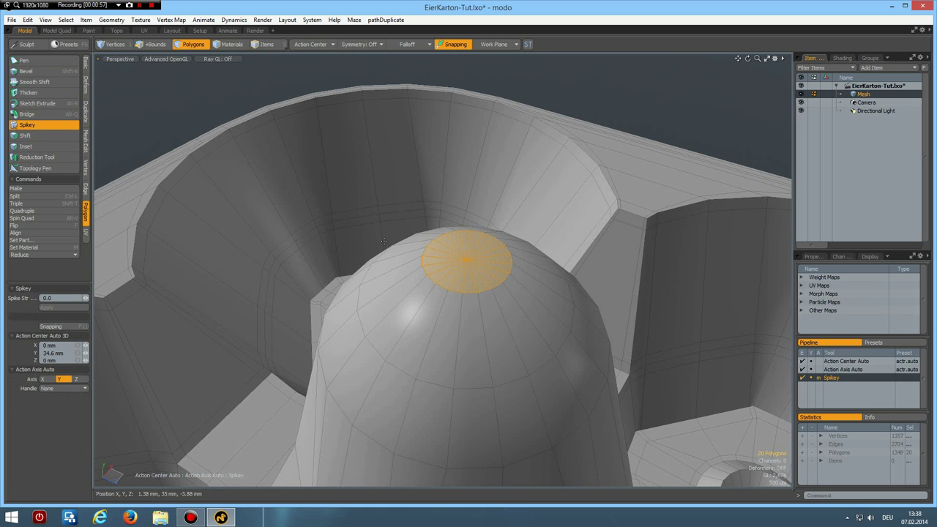
pyautogui.hotkey('shift', 'a')
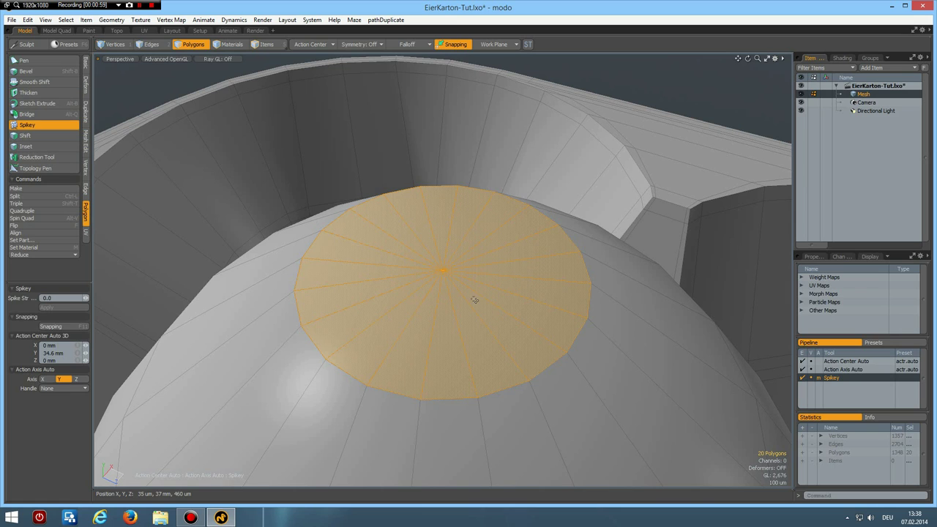
pyautogui.press('1')
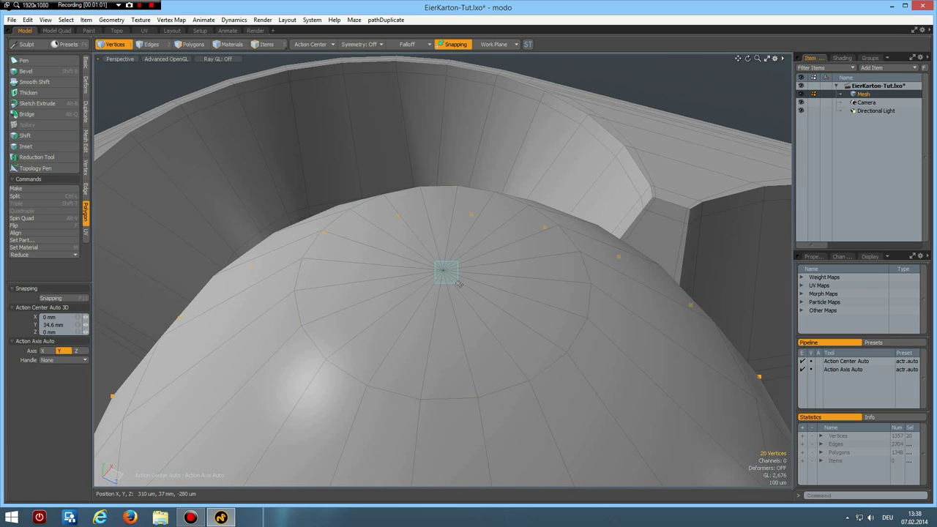
# Bevel the vertex at the center of the dome's top with an inset of about 57 um.
pyautogui.click(455, 283)
pyautogui.press('b')
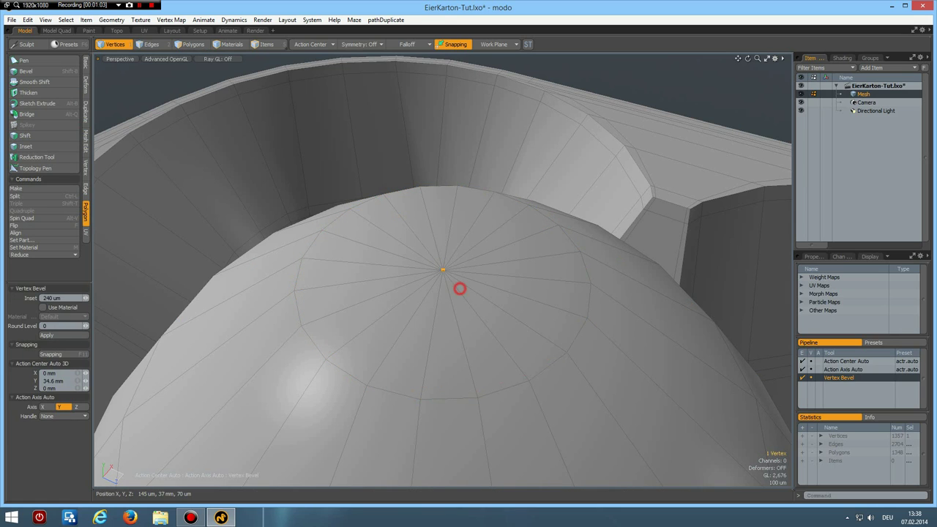
pyautogui.moveTo(455, 283); pyautogui.dragTo(482, 287)
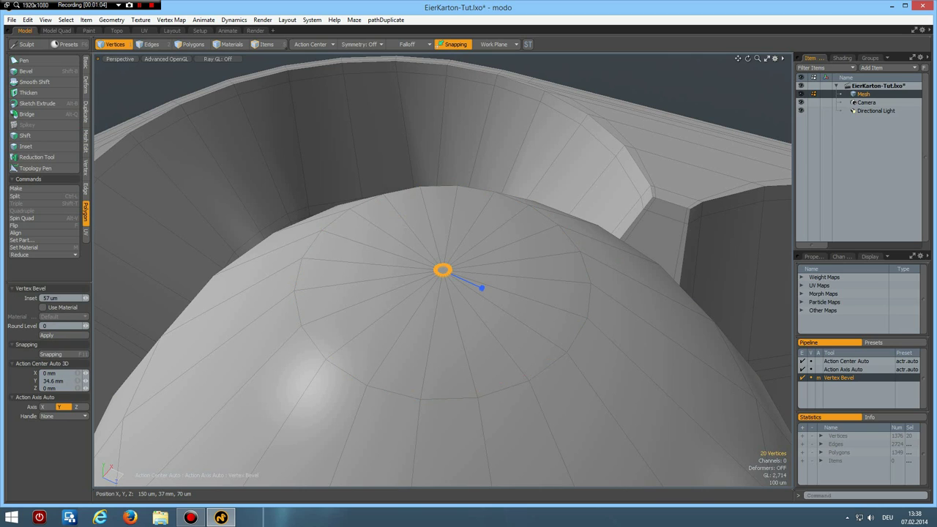
# Select every second radial edge around the dome's top and delete these edges.
pyautogui.press('2')
pyautogui.doubleClick(450, 213)
pyautogui.click(447, 211)
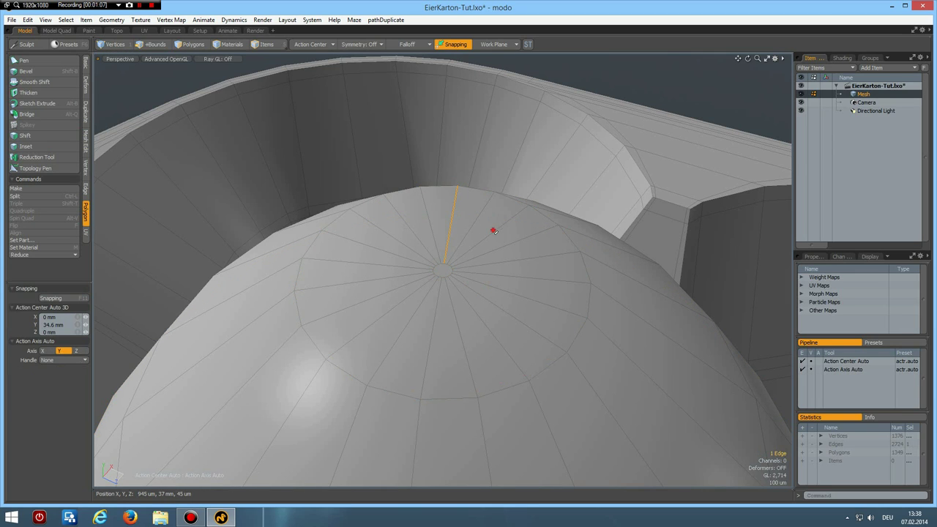
pyautogui.keyDown('shift'); pyautogui.click(495, 235); pyautogui.keyUp('shift')
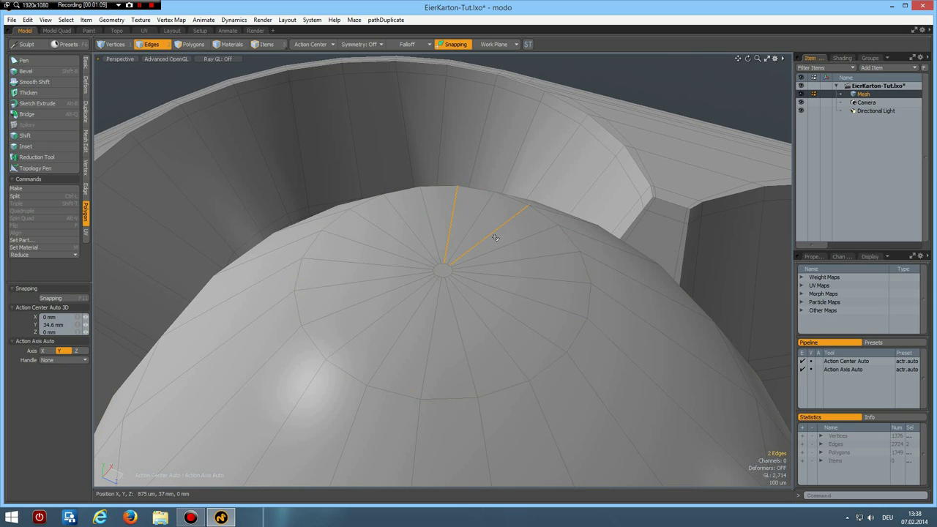
pyautogui.press('Up')
pyautogui.press('Up')
pyautogui.press('Up')
pyautogui.press('Up')
pyautogui.press('Up')
pyautogui.press('Up')
pyautogui.press('Up')
pyautogui.press('Up')
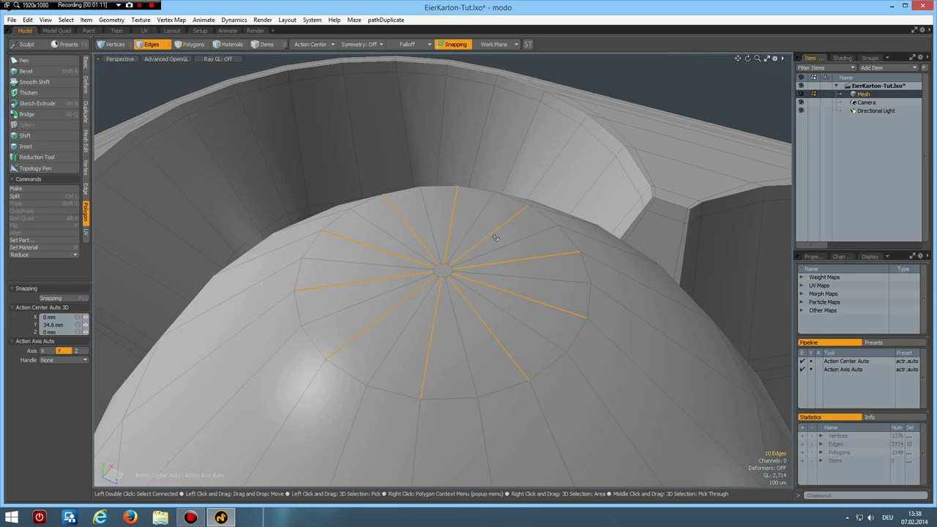
pyautogui.press('Delete')
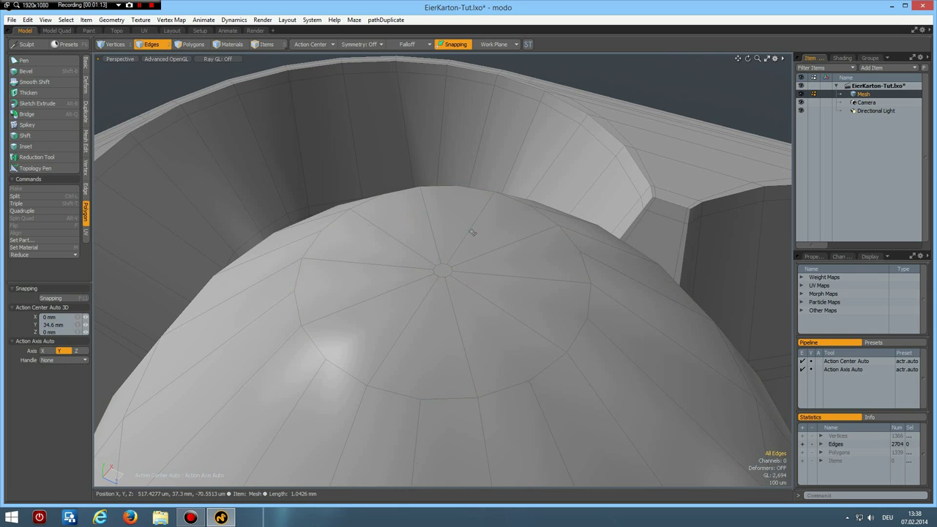
# Join the small ring of vertices at the dome's top into one averaged center vertex.
pyautogui.press('1')
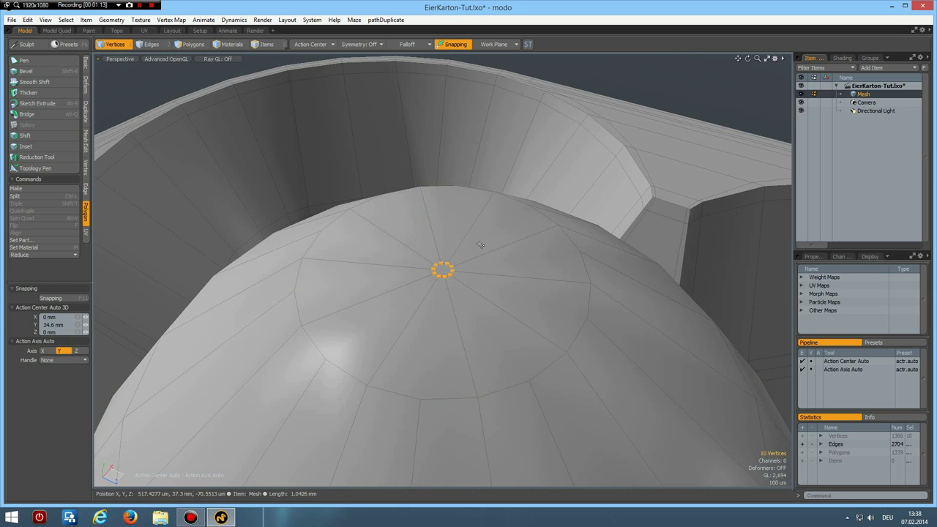
pyautogui.click(85, 167)
pyautogui.click(44, 212)
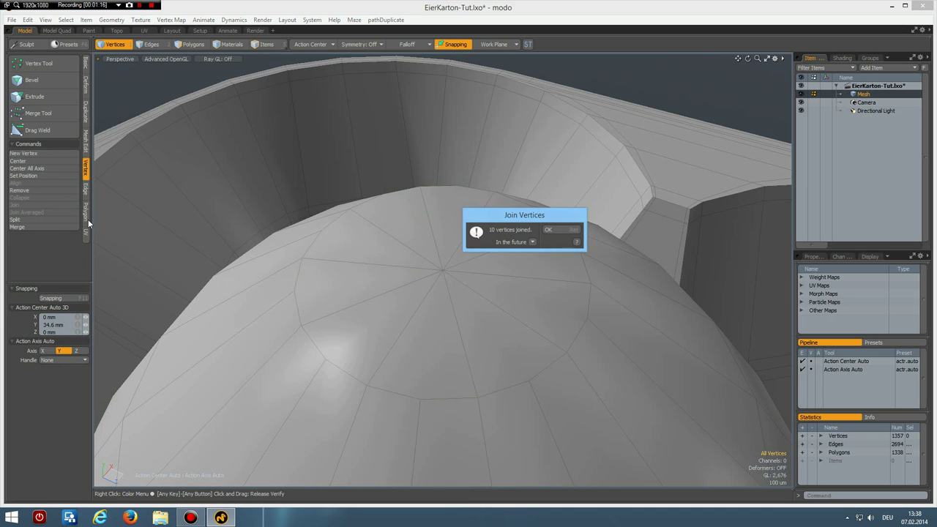
pyautogui.click(556, 229)
# Turn the whole egg carton mesh into a smooth subdivision surface and inspect the central peak from the side.
pyautogui.scroll(-6, 558, 230)
pyautogui.scroll(-5, 557, 230)
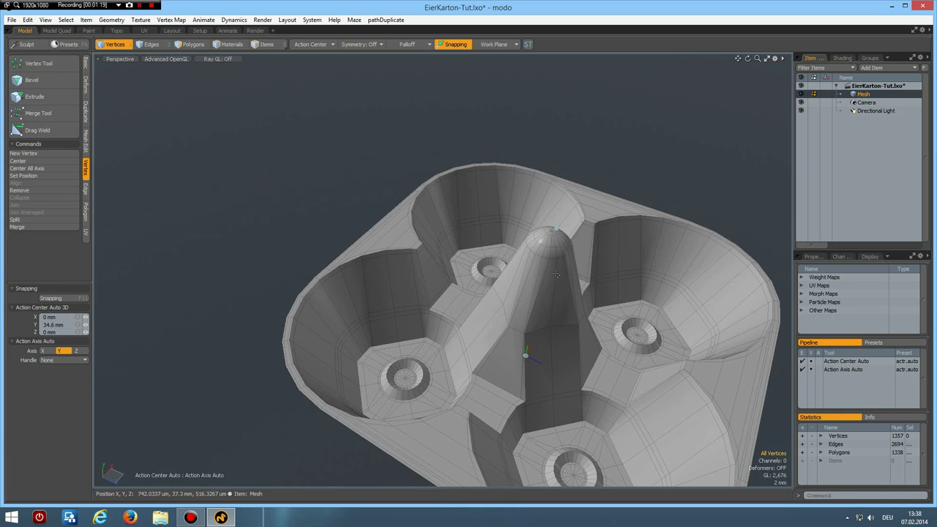
pyautogui.keyDown('alt'); pyautogui.moveTo(544, 300); pyautogui.dragTo(573, 287); pyautogui.keyUp('alt')
pyautogui.press('Tab')
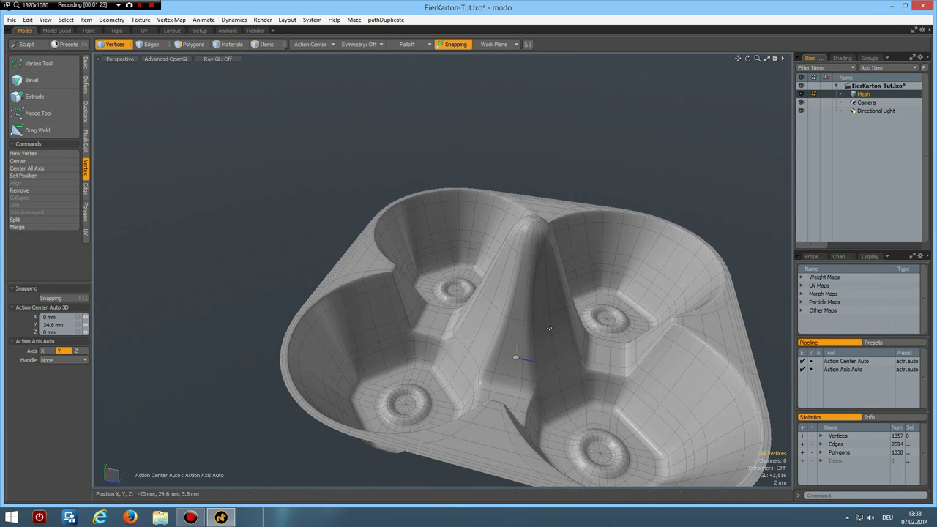
pyautogui.moveTo(548, 327)
pyautogui.keyDown('alt'); pyautogui.mouseDown()
pyautogui.moveTo(560, 307)
pyautogui.moveTo(561, 321)
pyautogui.mouseUp(); pyautogui.keyUp('alt')
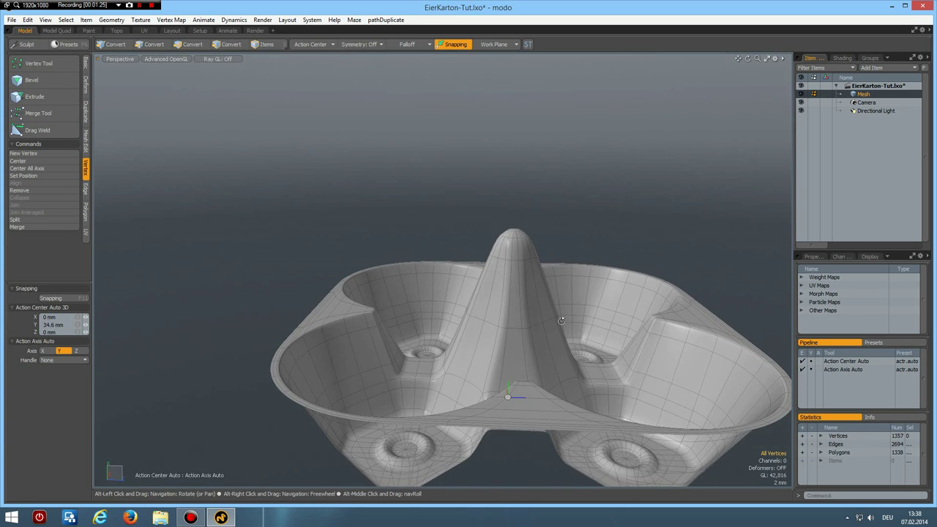
# Scale the edge loop halfway up the central peak to 109% in X and Z, and clear the selection.
pyautogui.press('2')
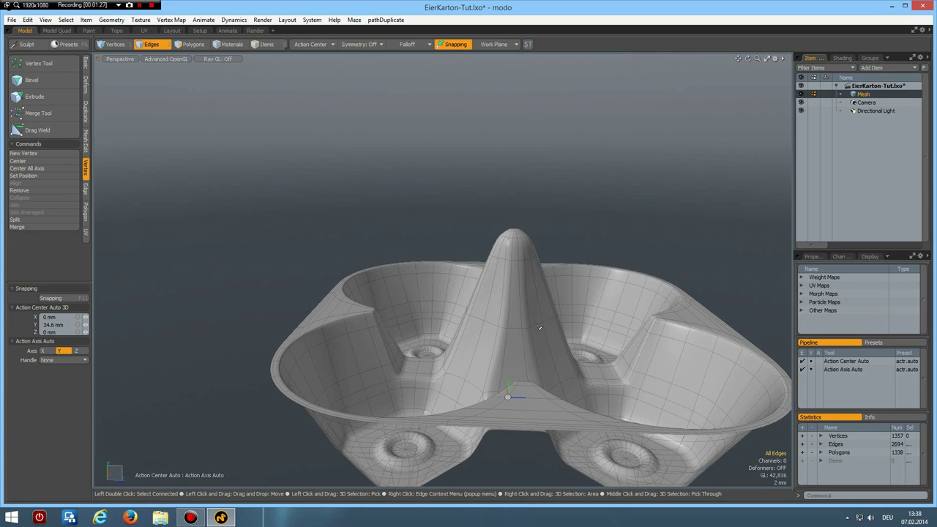
pyautogui.doubleClick(538, 327)
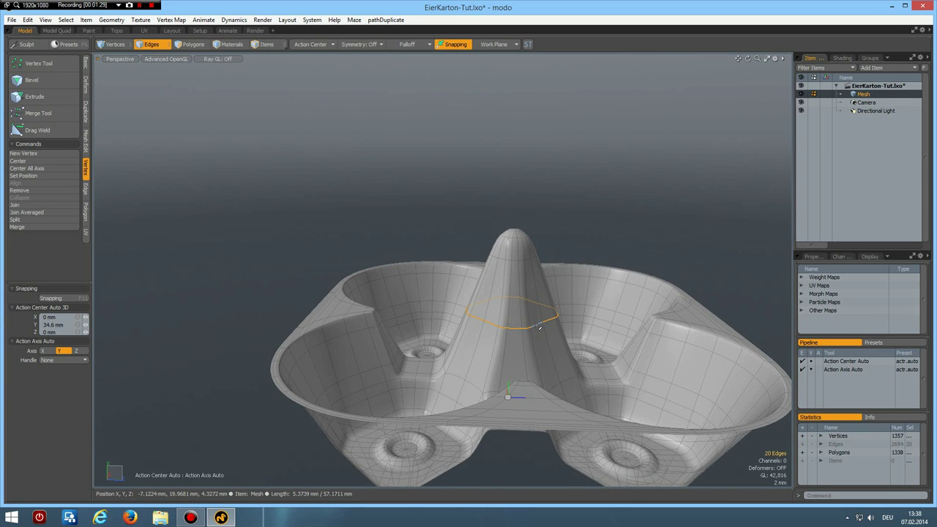
pyautogui.press('r')
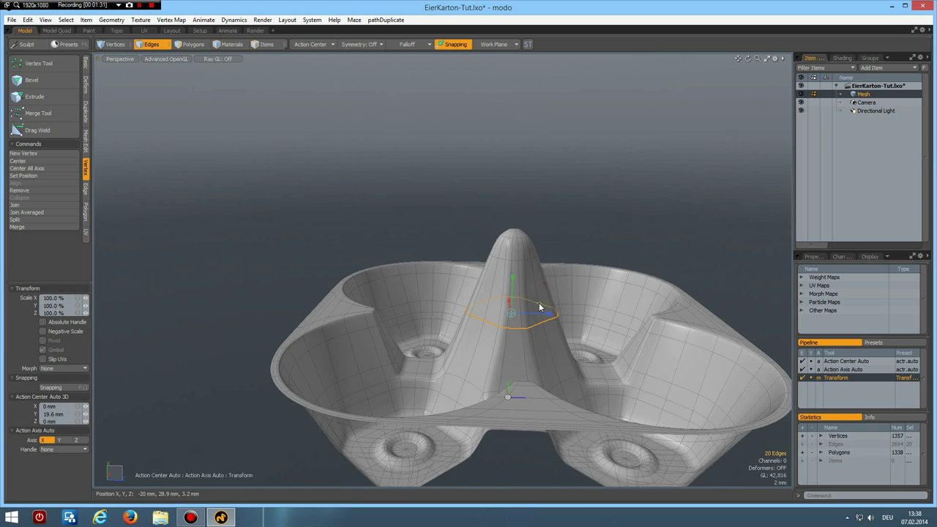
pyautogui.moveTo(565, 338); pyautogui.dragTo(572, 339)
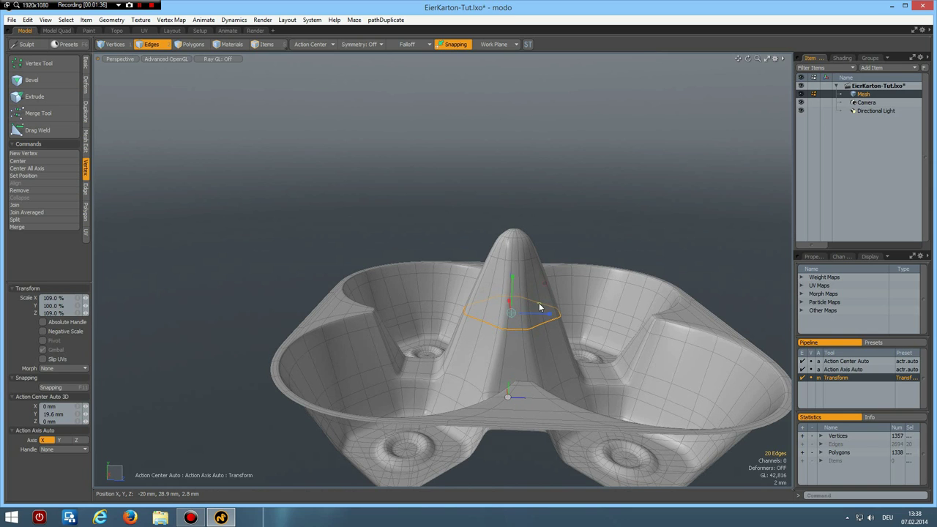
pyautogui.press('q')
pyautogui.click(607, 207)
# Select all polygons of the egg carton and duplicate them in place within the same mesh by copying and pasting.
pyautogui.keyDown('alt'); pyautogui.moveTo(616, 228); pyautogui.dragTo(533, 335); pyautogui.keyUp('alt')
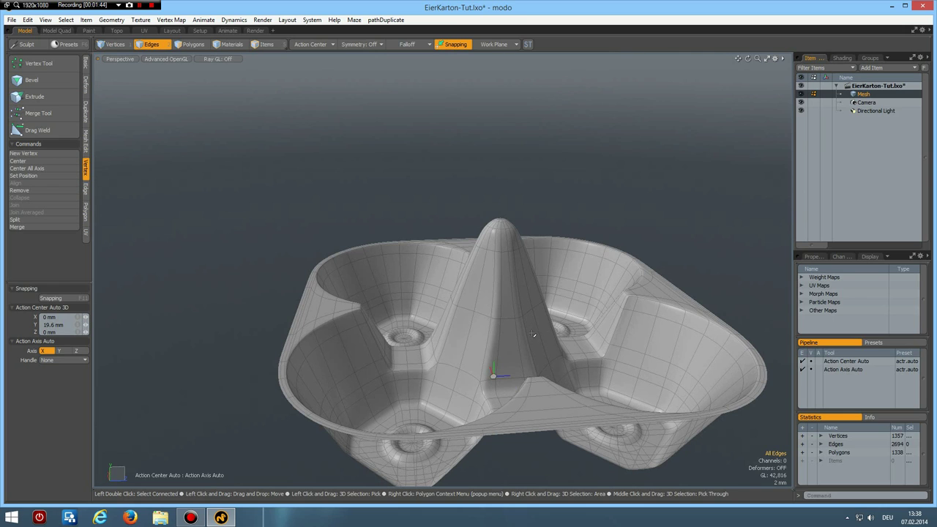
pyautogui.keyDown('alt'); pyautogui.keyDown('shift'); pyautogui.moveTo(505, 366); pyautogui.dragTo(471, 295); pyautogui.keyUp('shift'); pyautogui.keyUp('alt')
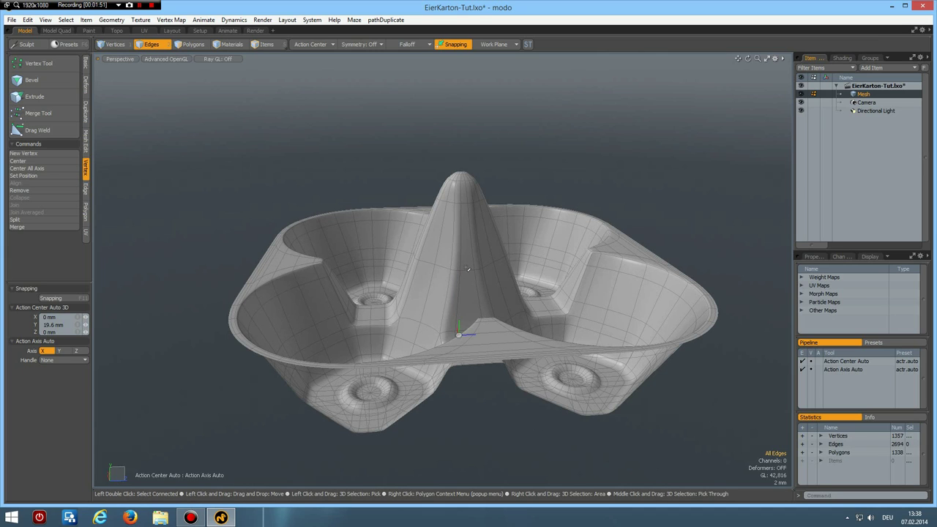
pyautogui.press('3')
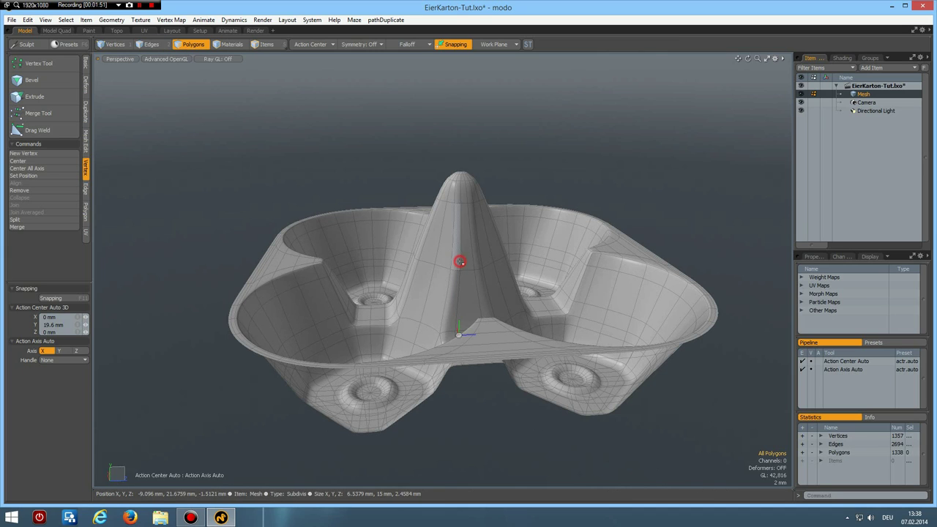
pyautogui.doubleClick(460, 262)
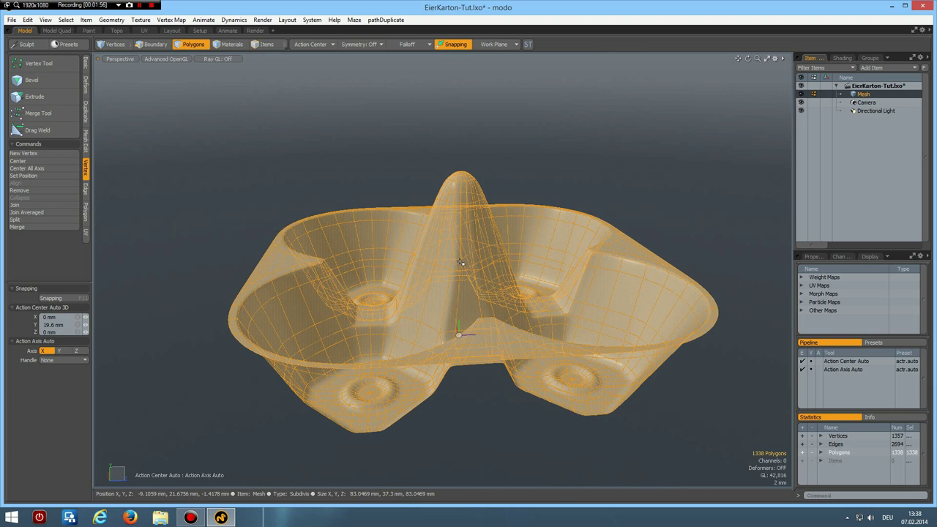
pyautogui.hotkey('ctrl', 'c')
pyautogui.hotkey('ctrl', 'v')
# Move the pasted carton copy -1 mm in Y, flip its polygons and clear the selection.
pyautogui.press('y')
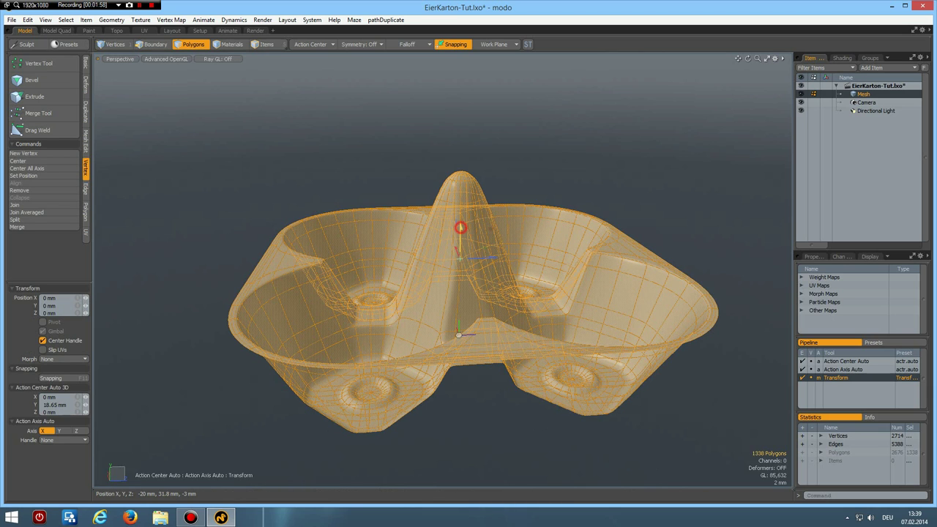
pyautogui.moveTo(461, 232); pyautogui.dragTo(461, 238)
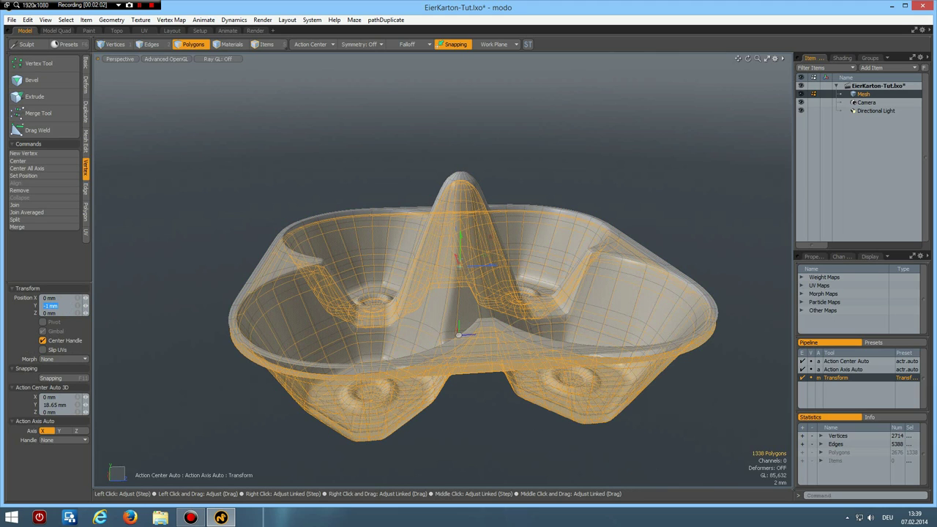
pyautogui.press('Return')
pyautogui.press('f')
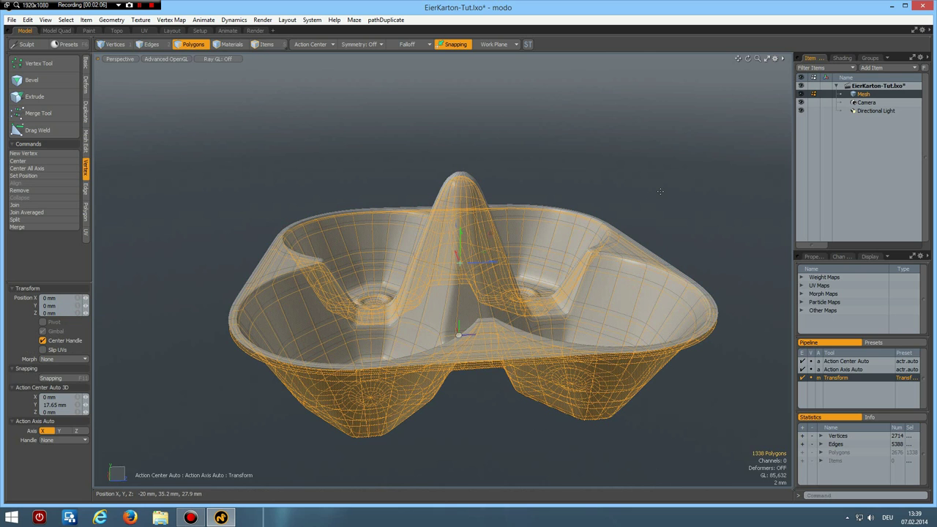
pyautogui.press('Escape')
pyautogui.press('Escape')
# Bridge the outer border loops of the upper and lower carton shells with one segment to close the rim.
pyautogui.keyDown('alt'); pyautogui.moveTo(536, 345); pyautogui.dragTo(474, 390); pyautogui.keyUp('alt')
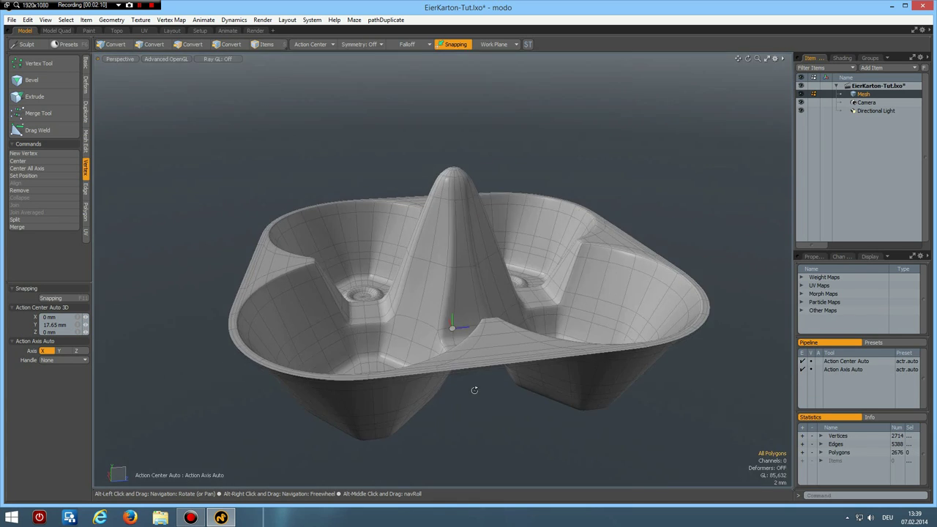
pyautogui.scroll(5, 481, 373)
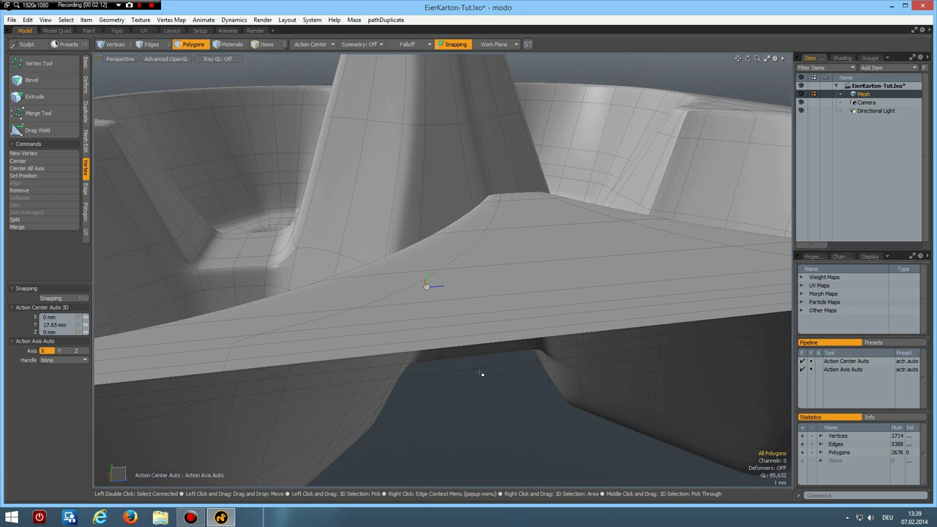
pyautogui.press('2')
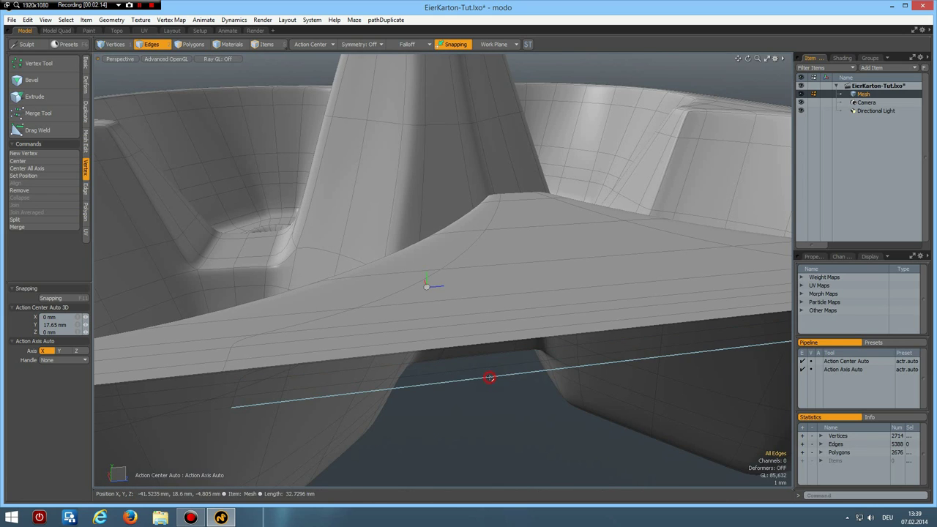
pyautogui.doubleClick(488, 378)
pyautogui.keyDown('shift'); pyautogui.doubleClick(482, 342); pyautogui.keyUp('shift')
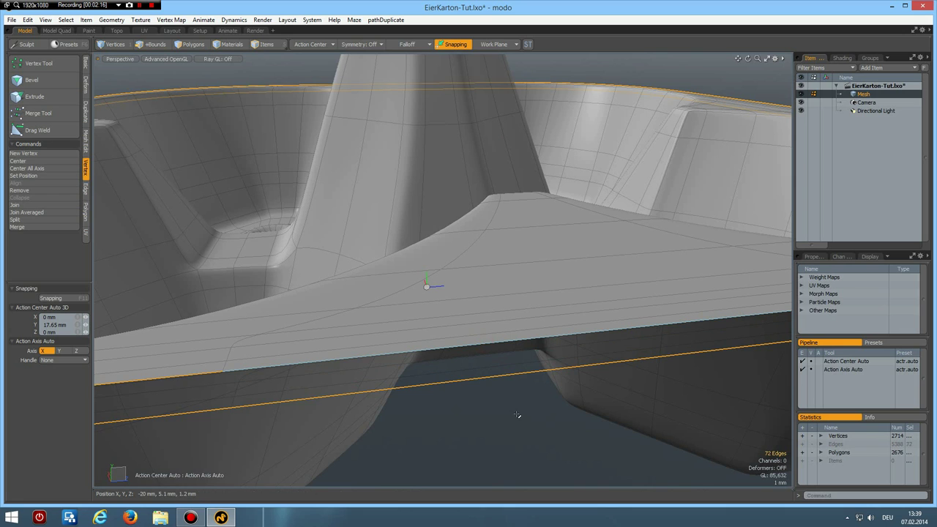
pyautogui.hotkey('shift', 'b')
pyautogui.click(531, 424)
pyautogui.click(531, 424)
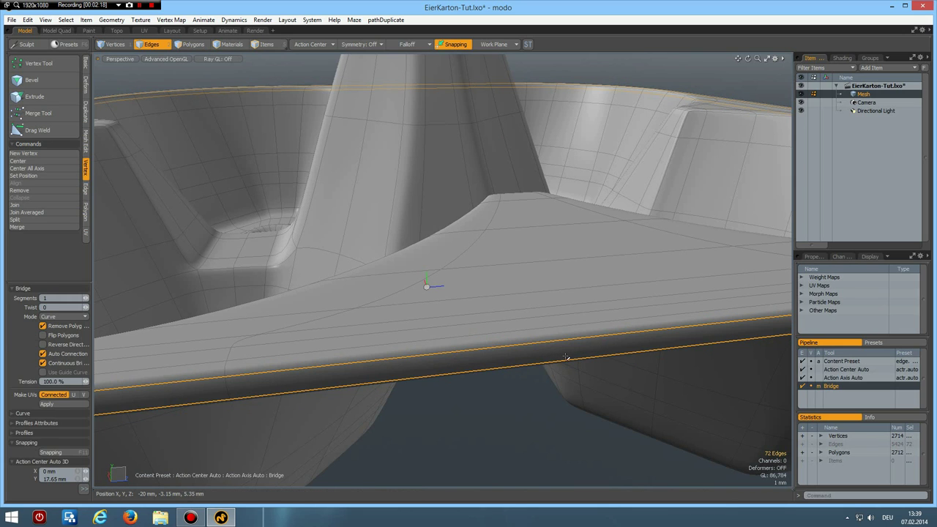
pyautogui.press('space')
# Add two edge loops around the bridged rim wall with Loop Slice and clear the selection.
pyautogui.press('a')
pyautogui.scroll(5, 453, 363)
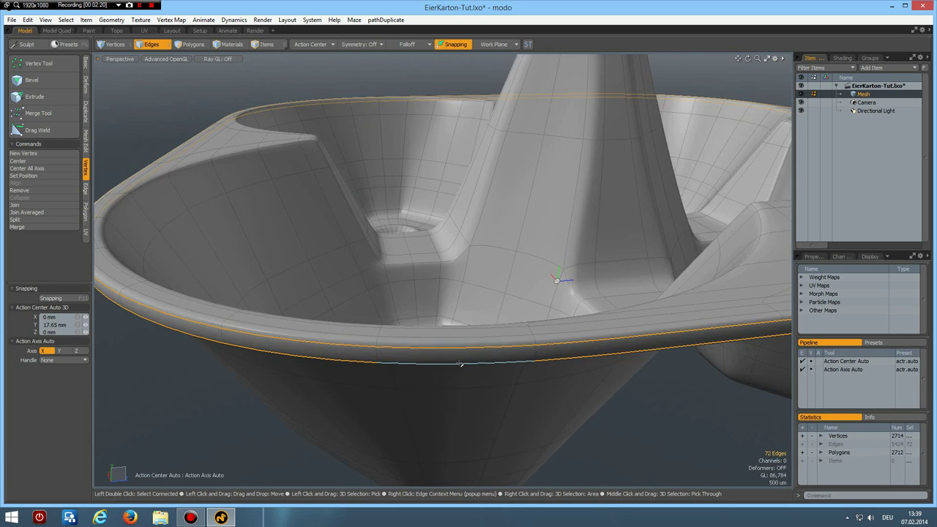
pyautogui.click(571, 349)
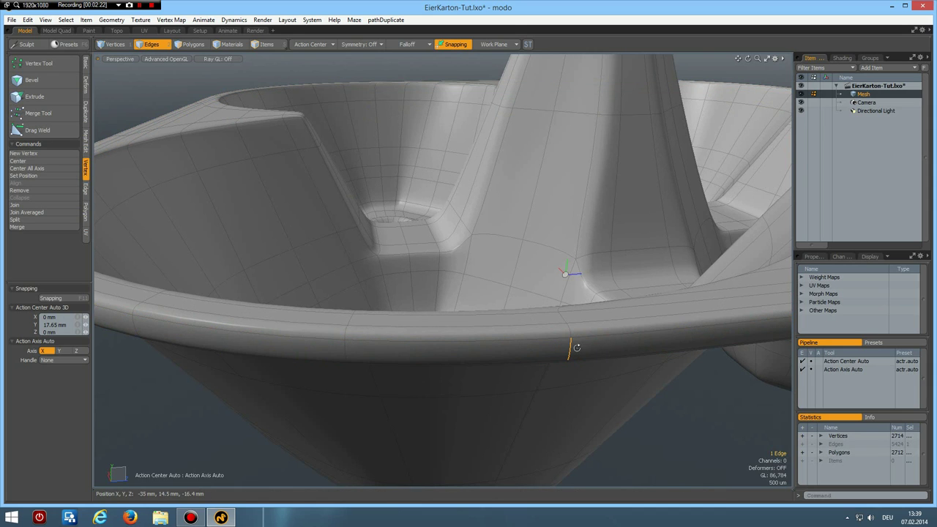
pyautogui.hotkey('alt', 'c')
pyautogui.click(577, 348)
pyautogui.press('space')
pyautogui.scroll(-4, 577, 350)
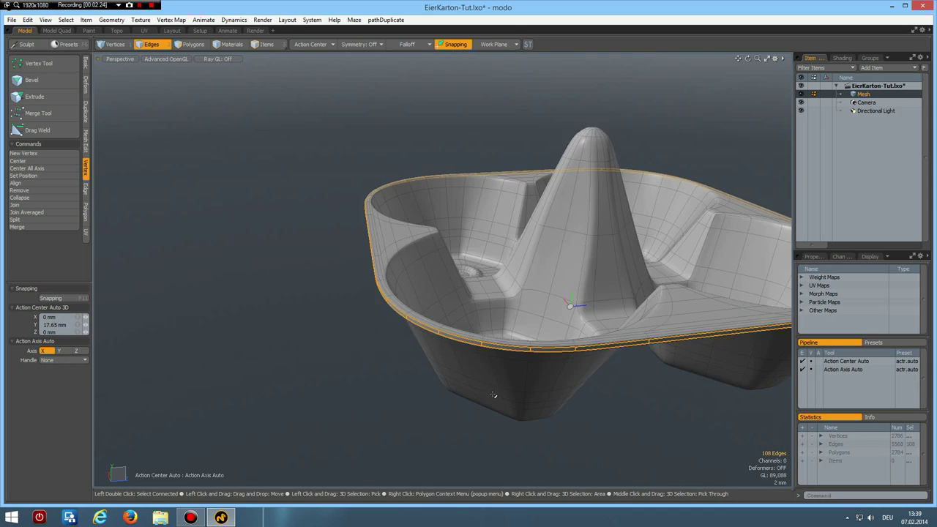
pyautogui.click(345, 364)
# Maximize the perspective viewport and display the egg carton with Gooch Tone Shading.
pyautogui.keyDown('alt'); pyautogui.keyDown('shift'); pyautogui.moveTo(621, 385); pyautogui.dragTo(469, 399); pyautogui.keyUp('shift'); pyautogui.keyUp('alt')
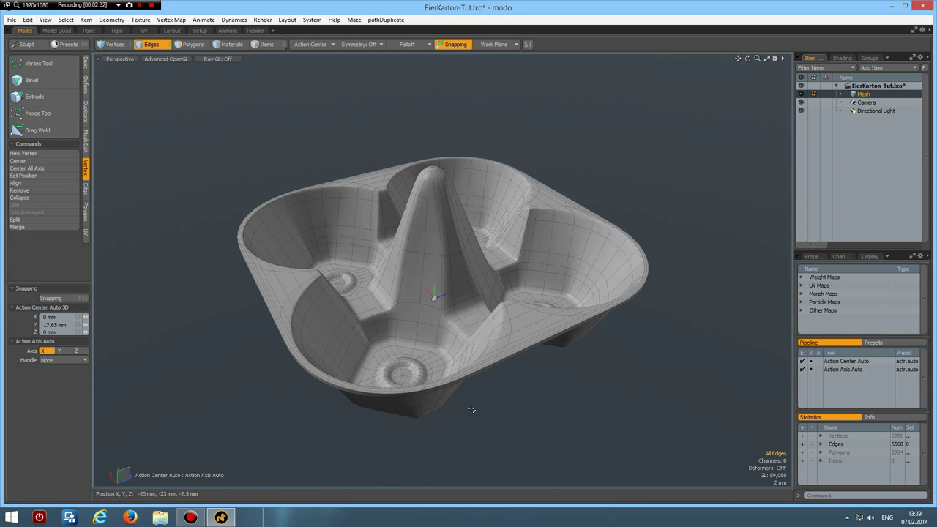
pyautogui.scroll(2, 471, 409)
pyautogui.keyDown('alt'); pyautogui.keyDown('shift'); pyautogui.moveTo(473, 408); pyautogui.dragTo(484, 419); pyautogui.keyUp('shift'); pyautogui.keyUp('alt')
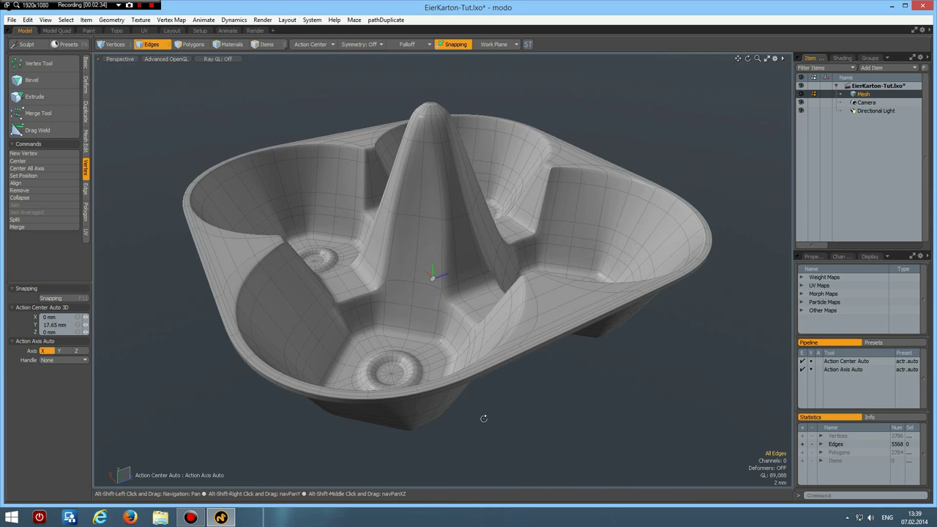
pyautogui.scroll(2, 483, 418)
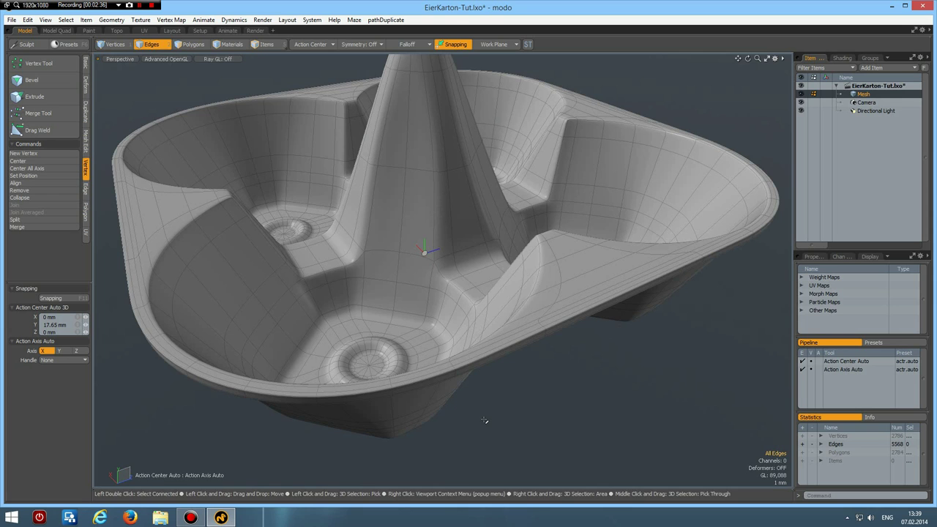
pyautogui.keyDown('alt'); pyautogui.moveTo(491, 412); pyautogui.dragTo(490, 451); pyautogui.keyUp('alt')
pyautogui.click(766, 59)
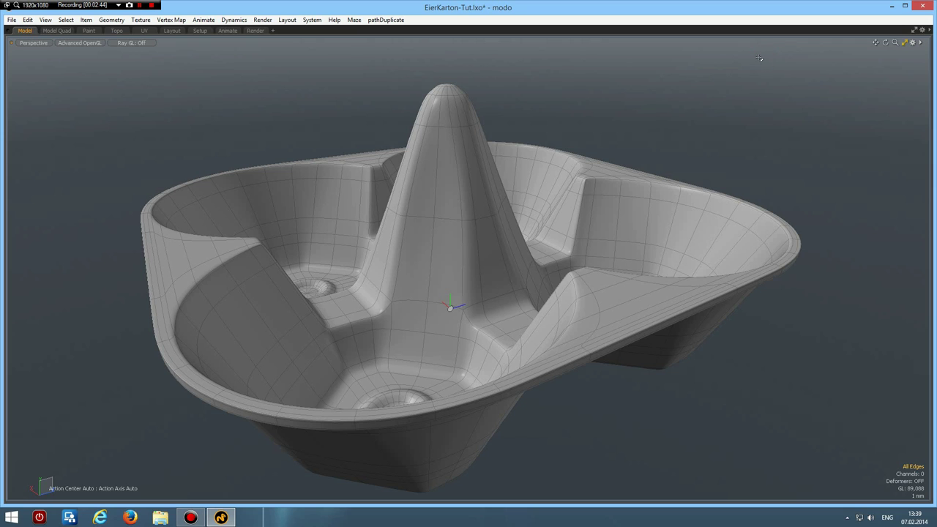
pyautogui.click(89, 43)
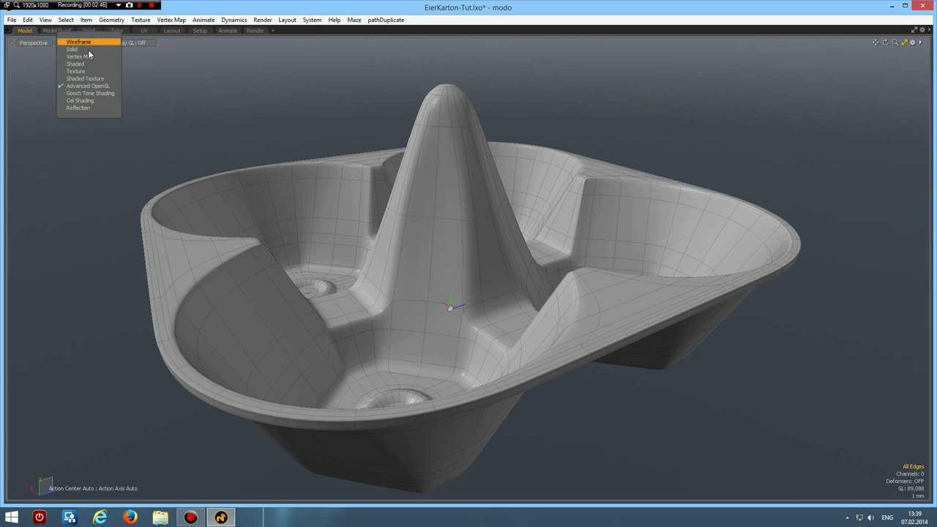
pyautogui.click(91, 89)
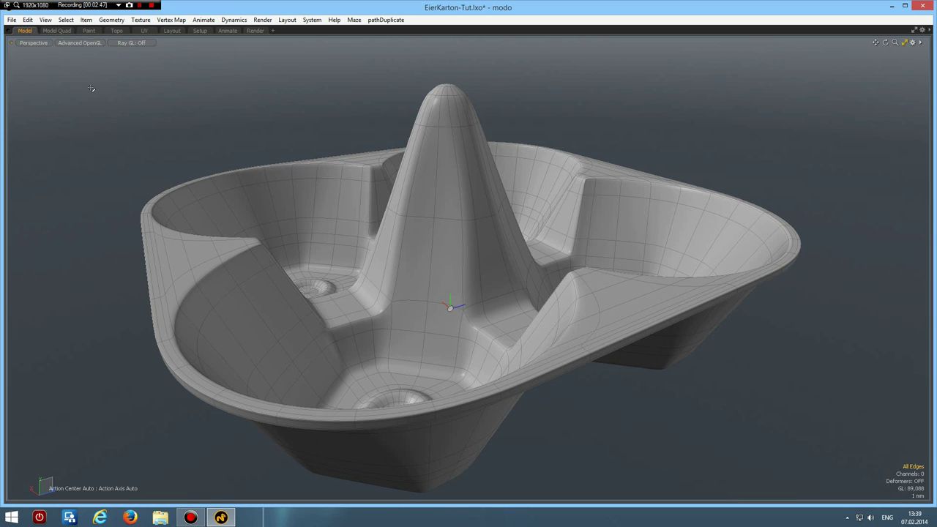
pyautogui.click(85, 43)
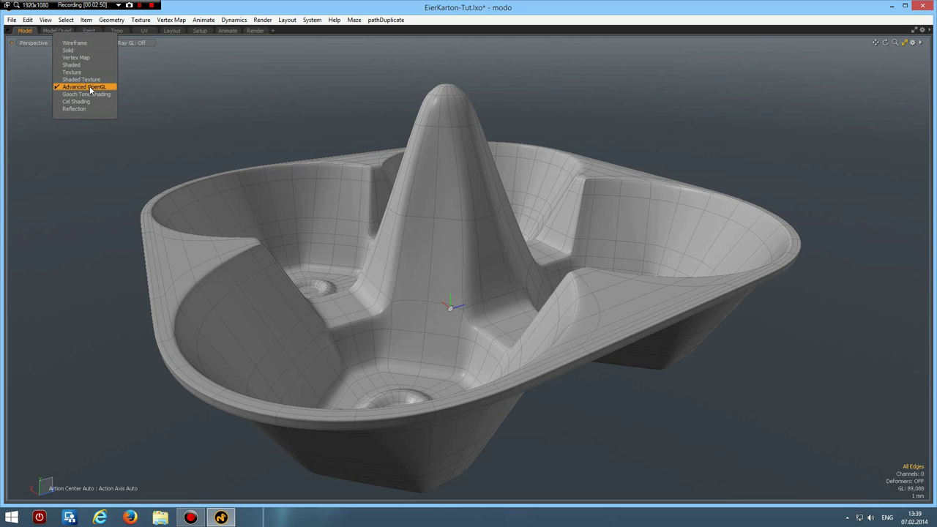
pyautogui.click(87, 94)
# Examine the shaded egg carton's cups, central peak and closed rim from several angles and distances.
pyautogui.keyDown('alt'); pyautogui.moveTo(379, 201); pyautogui.dragTo(409, 280); pyautogui.keyUp('alt')
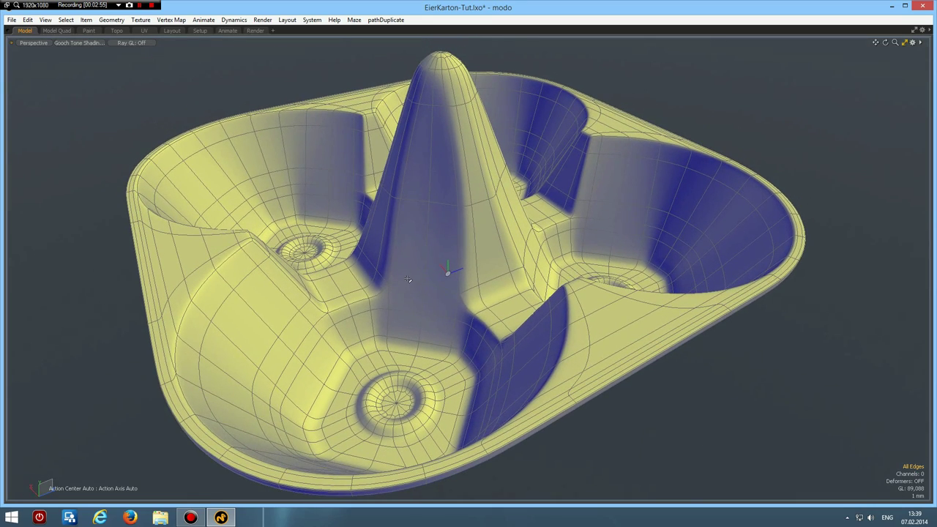
pyautogui.keyDown('alt'); pyautogui.moveTo(548, 283); pyautogui.dragTo(599, 316); pyautogui.keyUp('alt')
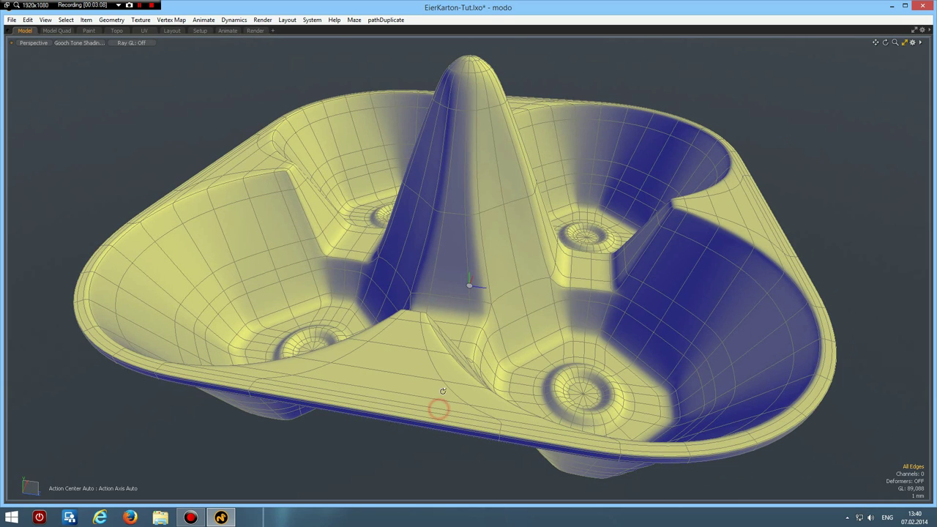
pyautogui.keyDown('alt'); pyautogui.moveTo(443, 391); pyautogui.dragTo(561, 280); pyautogui.keyUp('alt')
pyautogui.scroll(-5, 468, 259)
pyautogui.scroll(4, 562, 275)
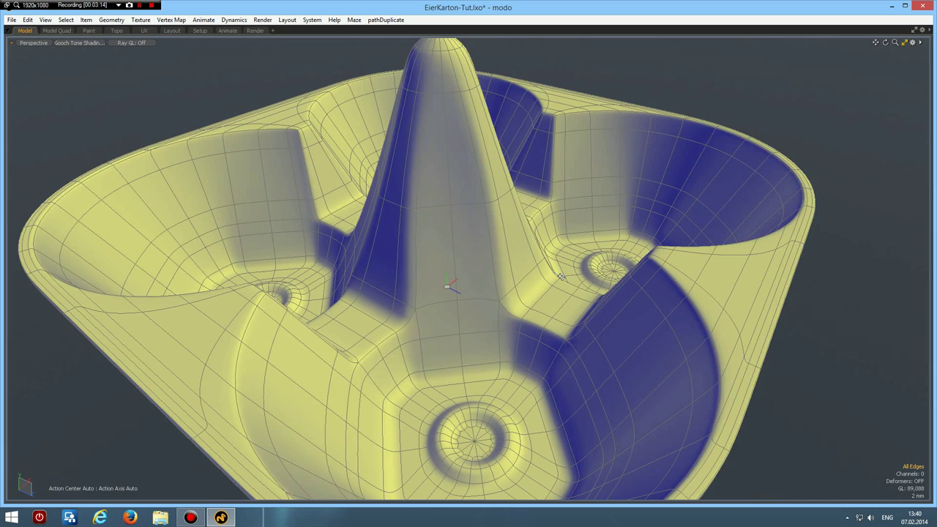
pyautogui.scroll(-4, 562, 276)
pyautogui.keyDown('alt'); pyautogui.moveTo(447, 329); pyautogui.dragTo(473, 333); pyautogui.keyUp('alt')
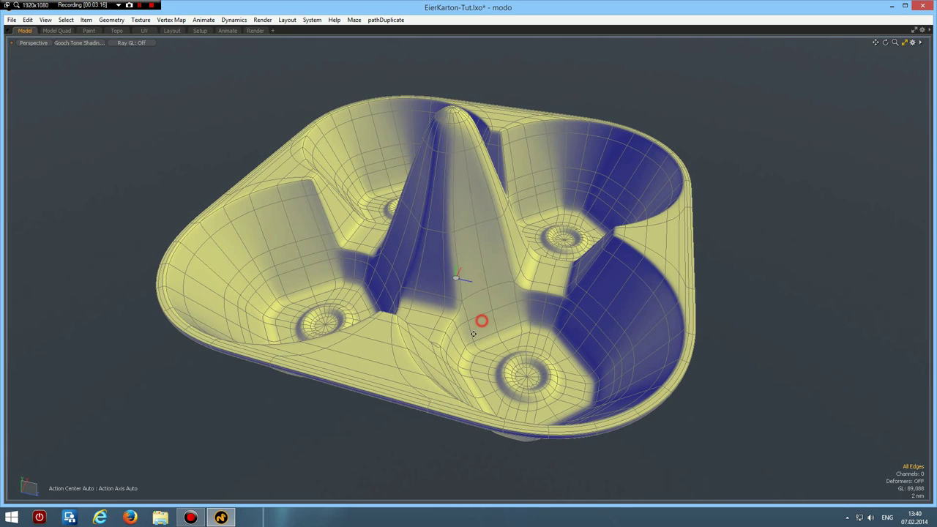